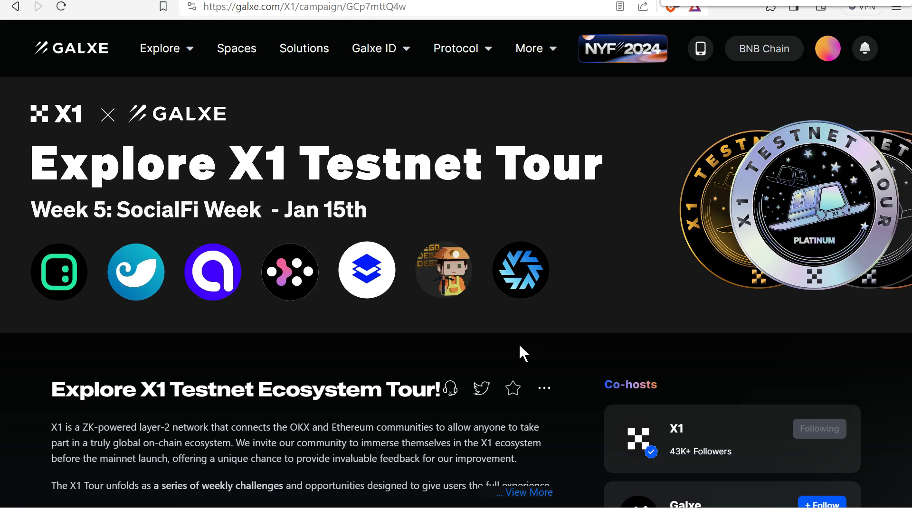
Step: Examine the X1 testnet tour campaign and the list of Week 4: DeFi Week tasks on Galxe
scroll(523, 354, down, 8)
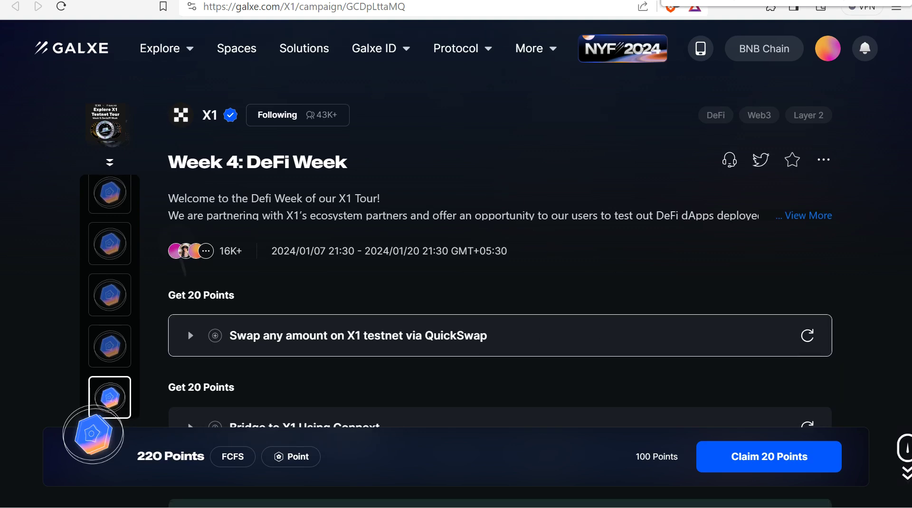
scroll(539, 349, down, 4)
scroll(575, 244, down, 7)
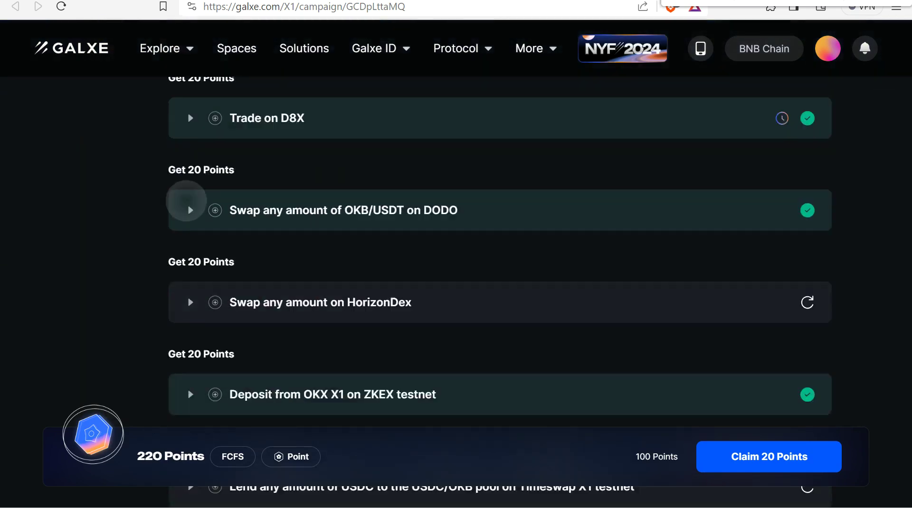
scroll(500, 298, up, 3)
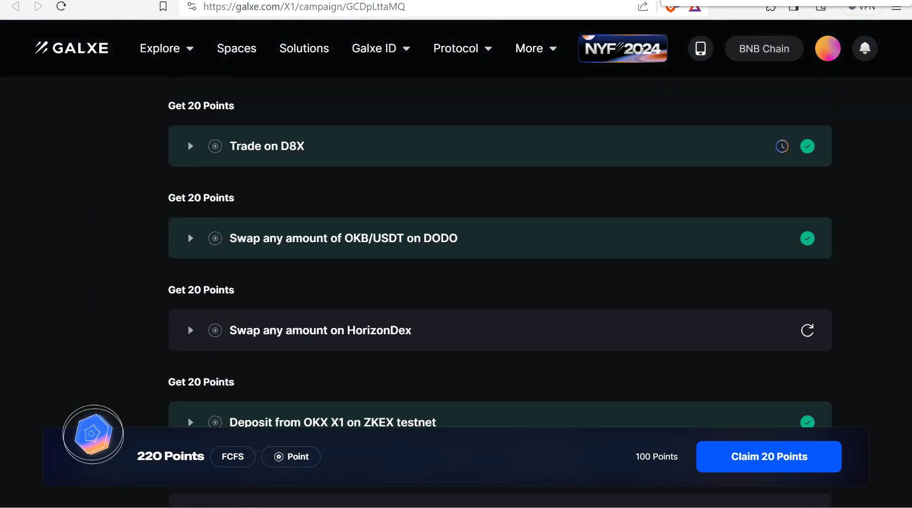
scroll(230, 234, down, 3)
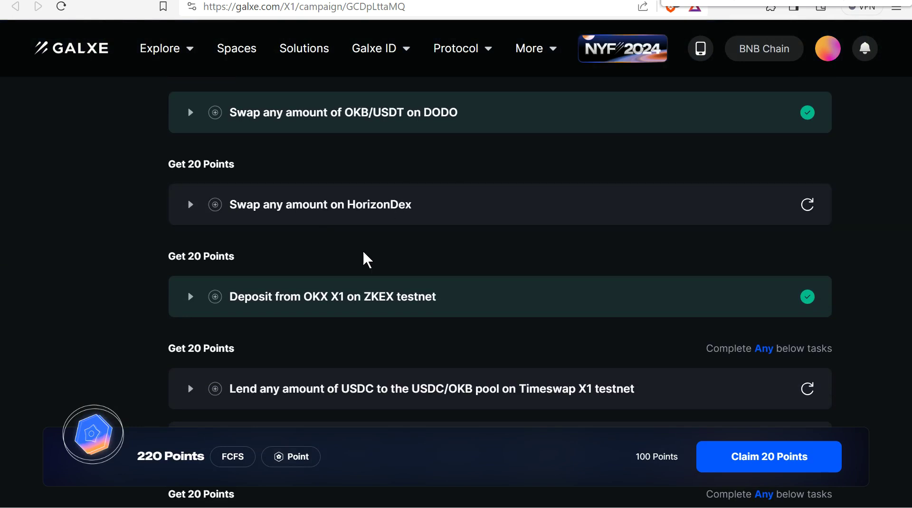
scroll(501, 292, down, 5)
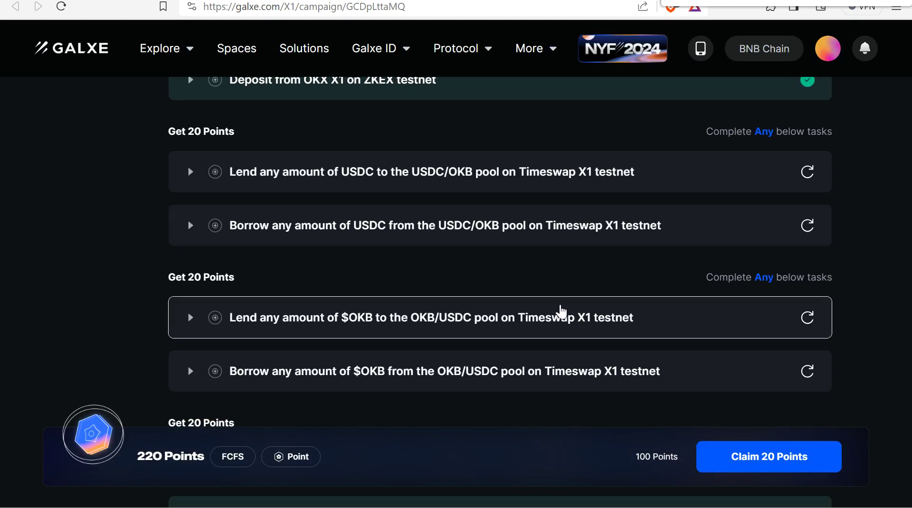
scroll(562, 312, up, 7)
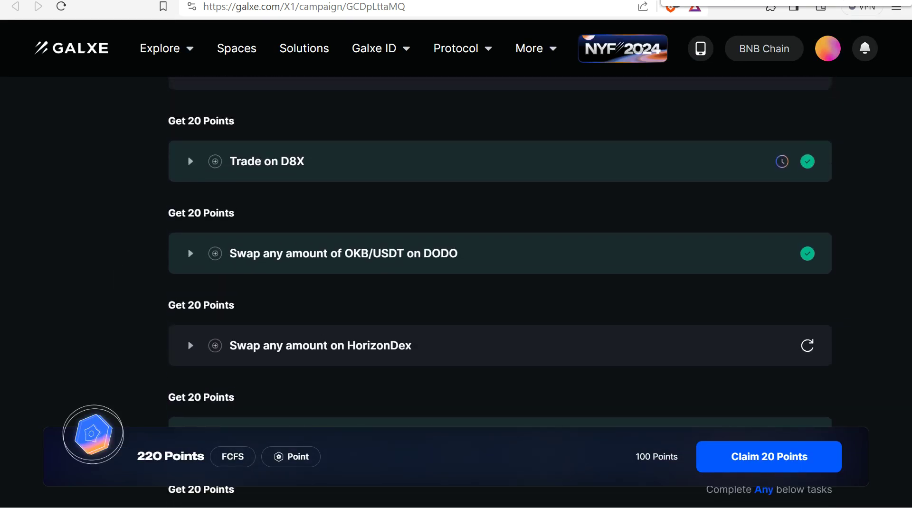
scroll(500, 251, up, 4)
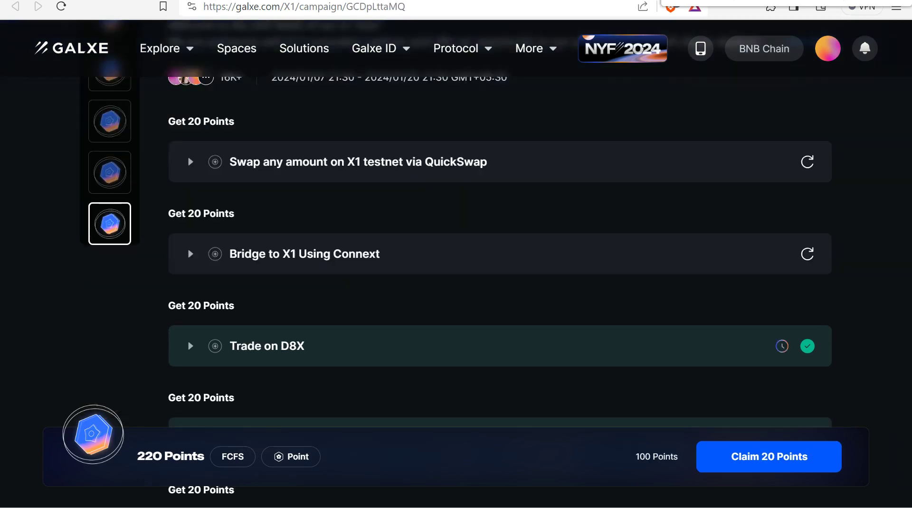
scroll(393, 276, up, 4)
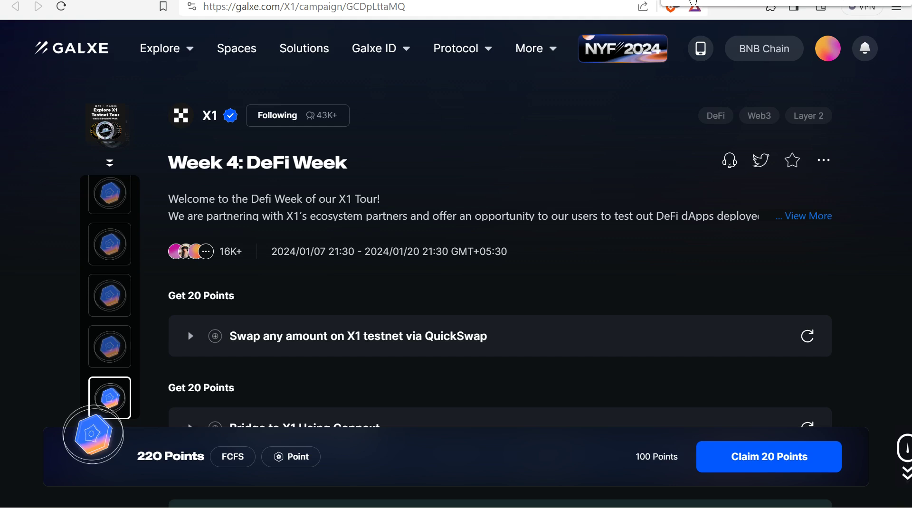
scroll(666, 110, down, 1)
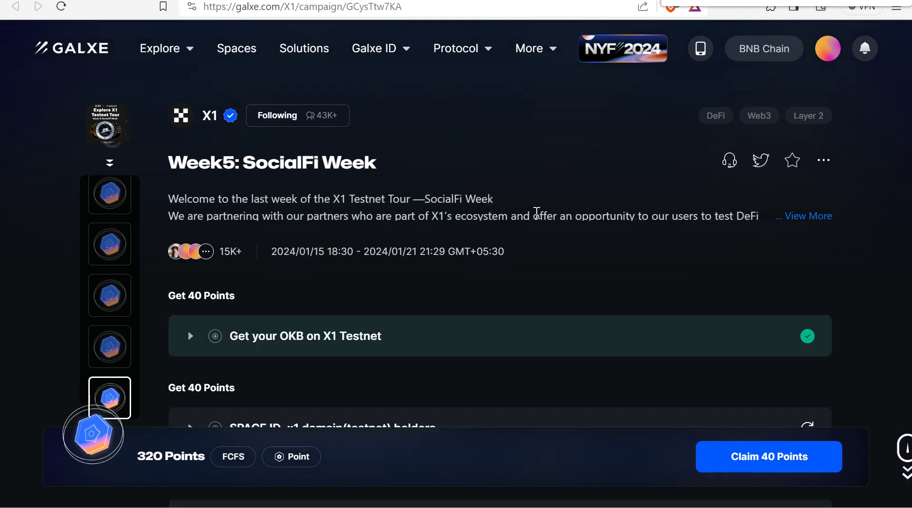
Step: Review the Week 5 task "Get your OKB on X1 Testnet" and the OKX X1 testnet faucet page it refers to
scroll(537, 212, down, 3)
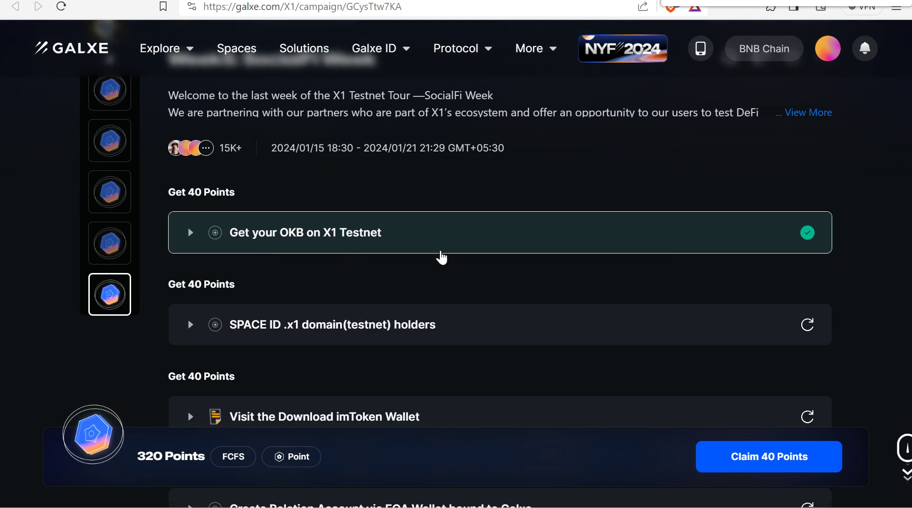
click(689, 0)
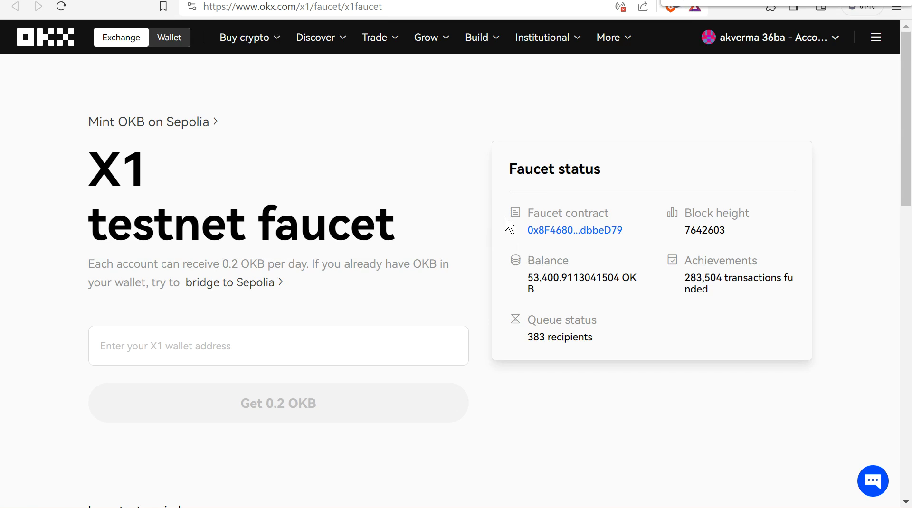
mouse_move(811, 57)
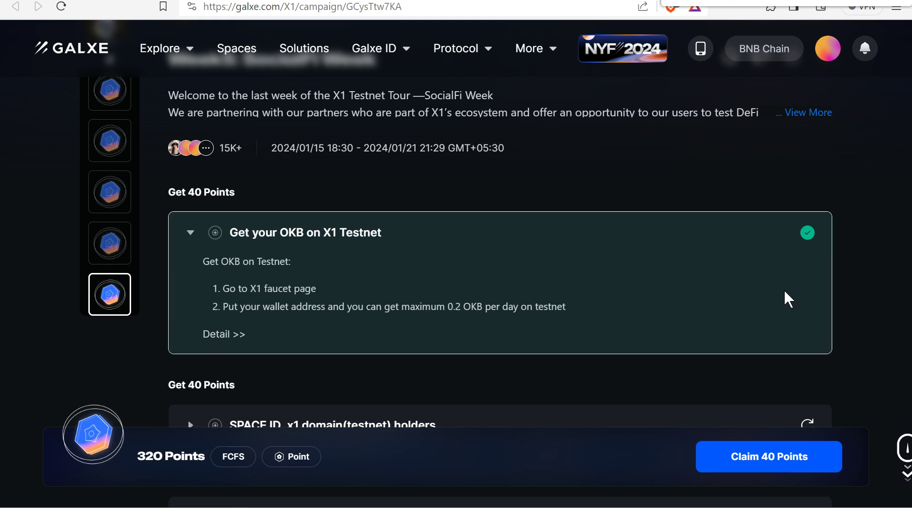
click(189, 237)
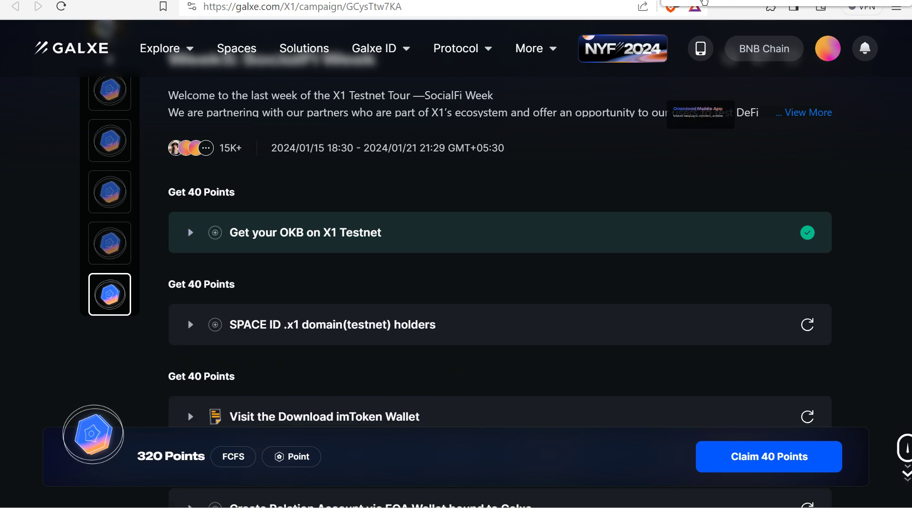
Step: Go to the X1 Name Service page on the SPACE ID testnet site and connect OKX Wallet
click(285, 1)
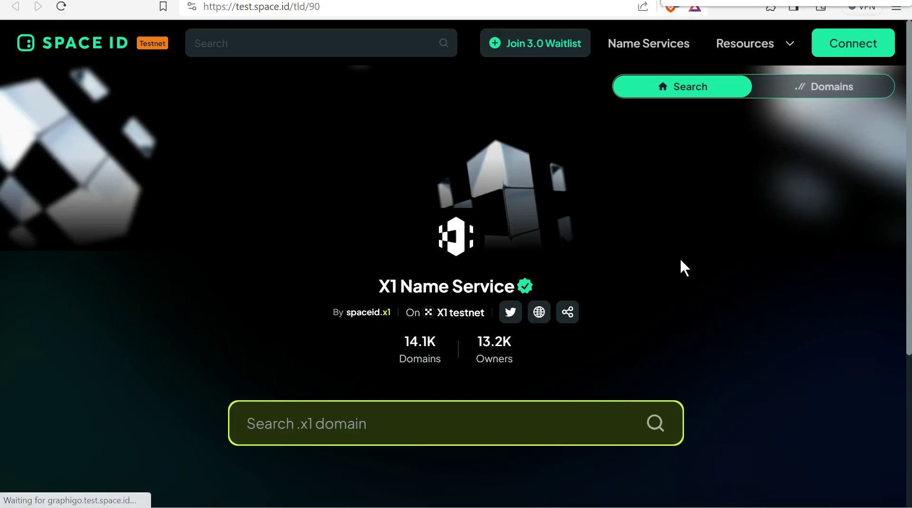
click(851, 55)
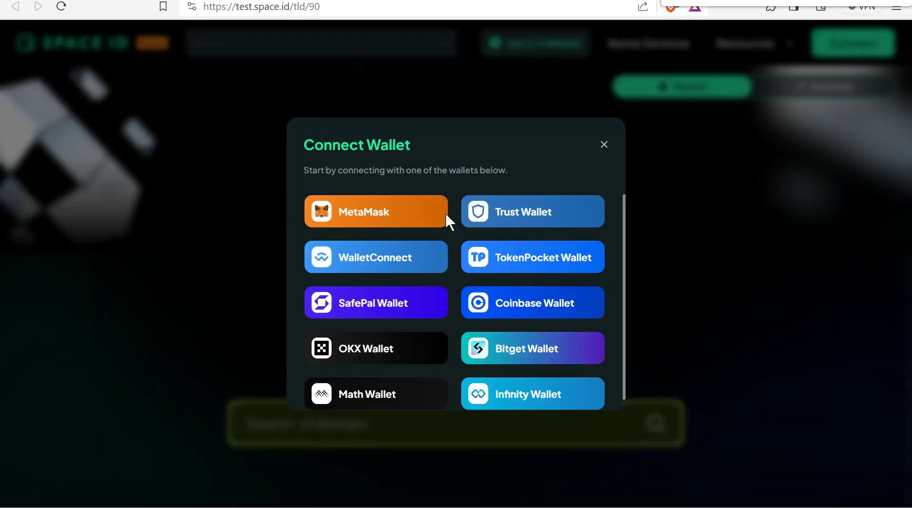
click(395, 364)
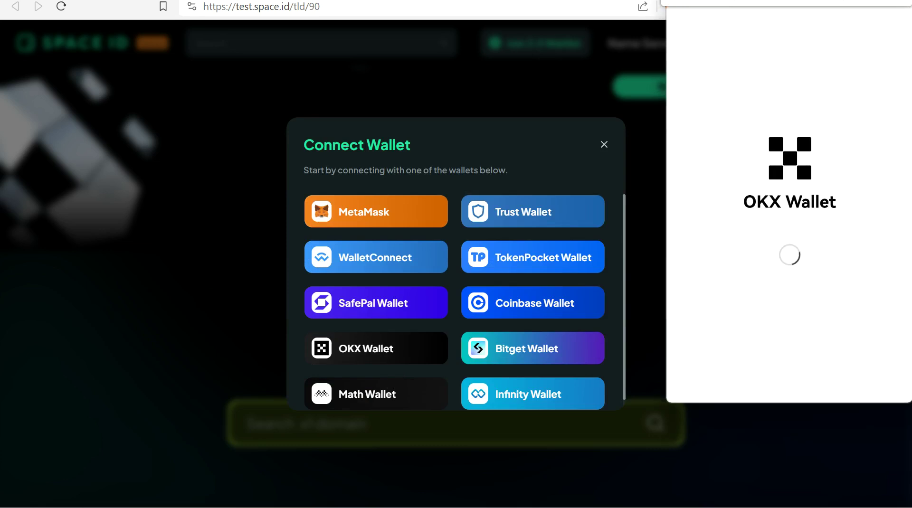
click(836, 372)
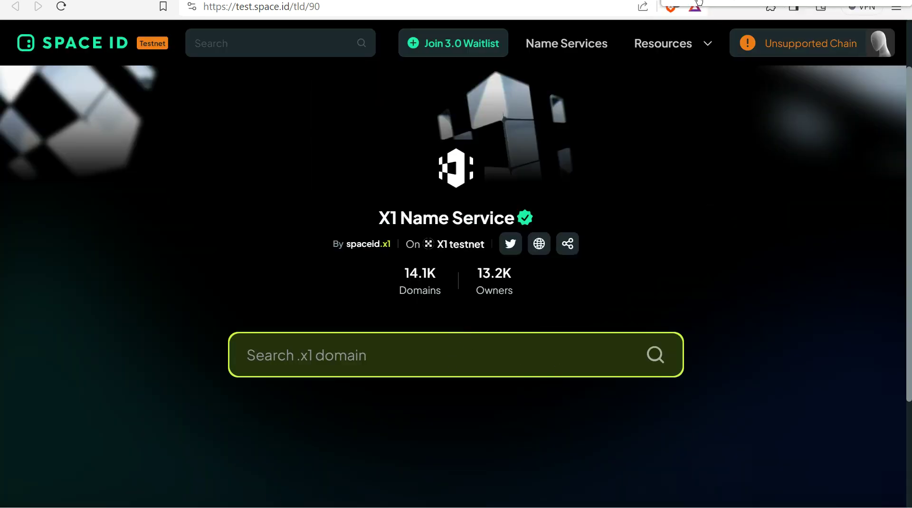
Step: Search the .x1 domains for phaver, and switch the connected wallet's network to X1 testnet
text(phaver)
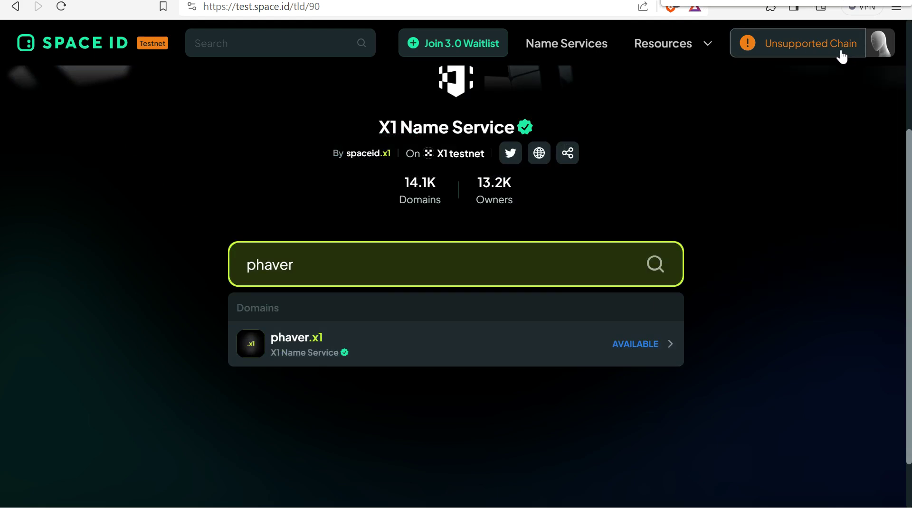
click(842, 57)
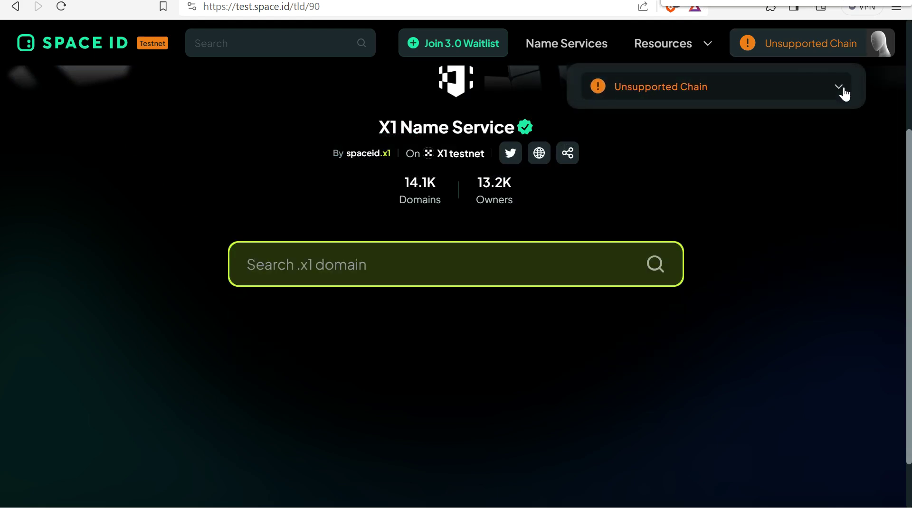
click(843, 94)
click(774, 194)
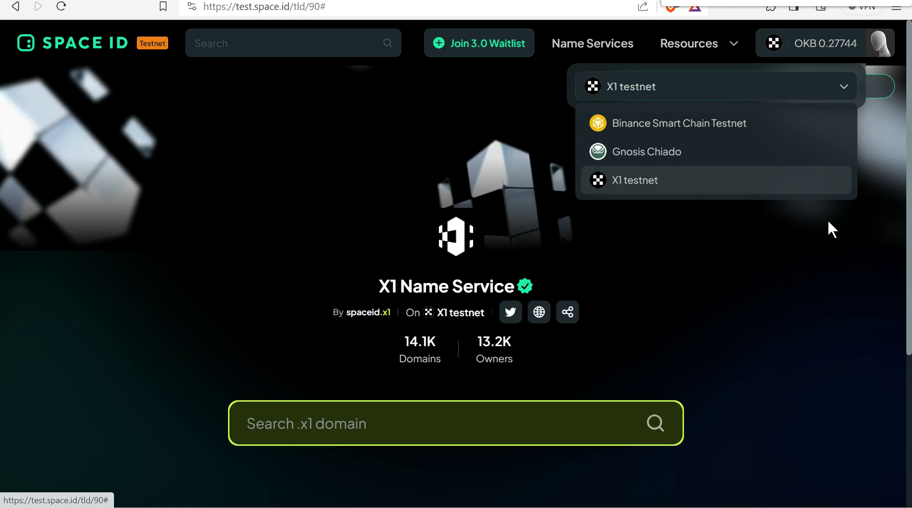
click(849, 237)
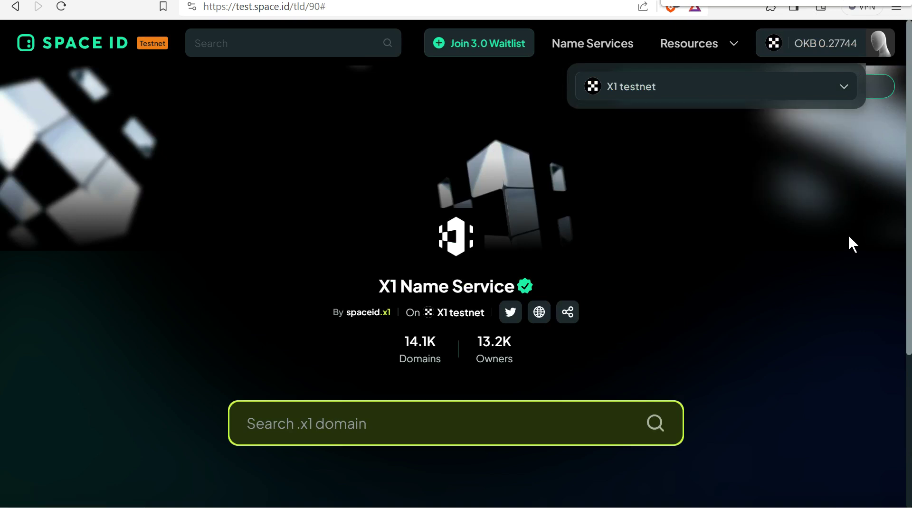
Step: Search the .x1 domains for phaver and open the registration page of phaver.x1
scroll(856, 257, down, 1)
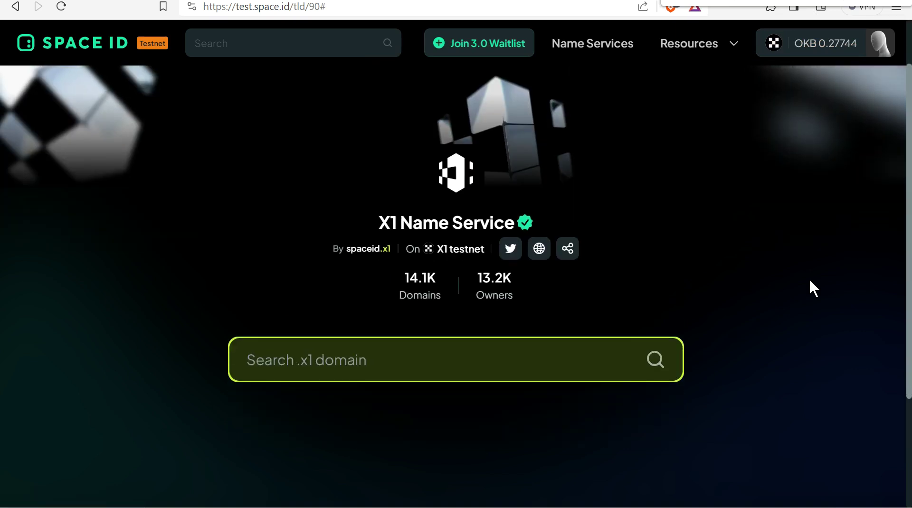
click(549, 344)
text(o)
key(BackSpace)
text(p)
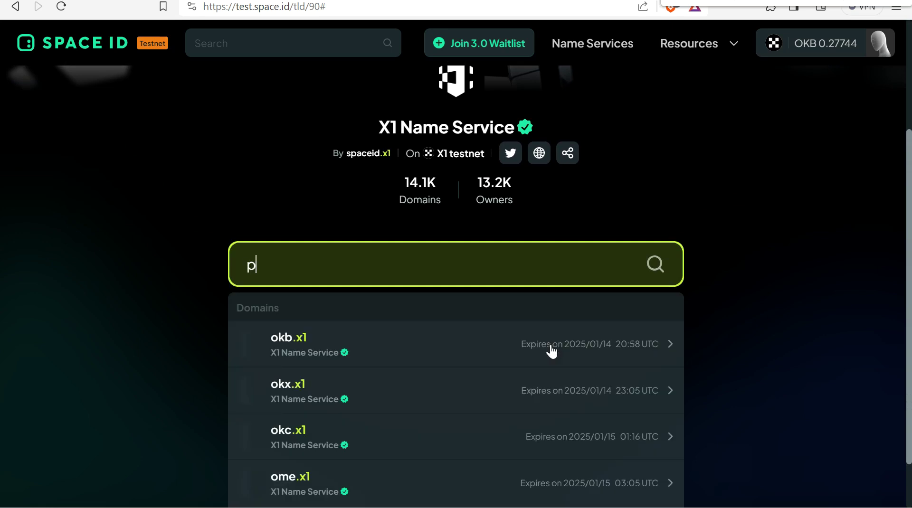
text(haver)
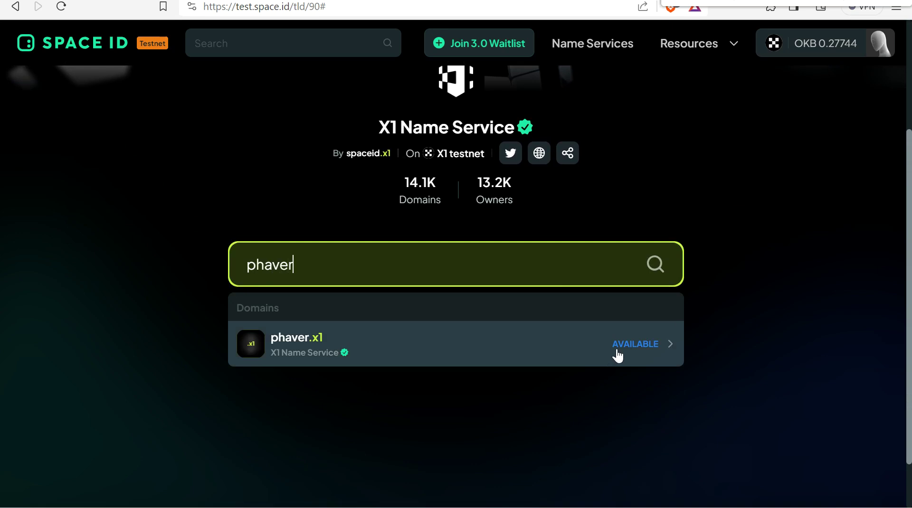
click(636, 354)
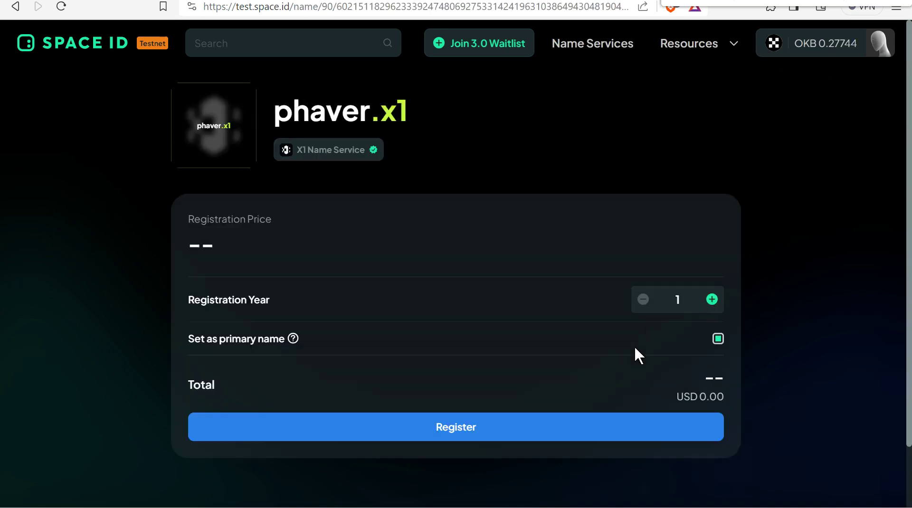
Step: Register phaver.x1 for 2 years as the primary name and approve the transaction in the wallet
click(712, 299)
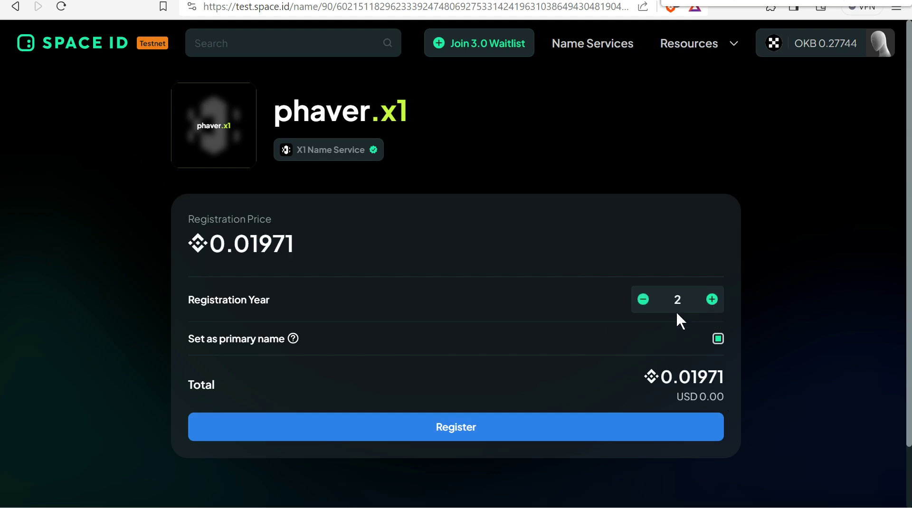
click(535, 428)
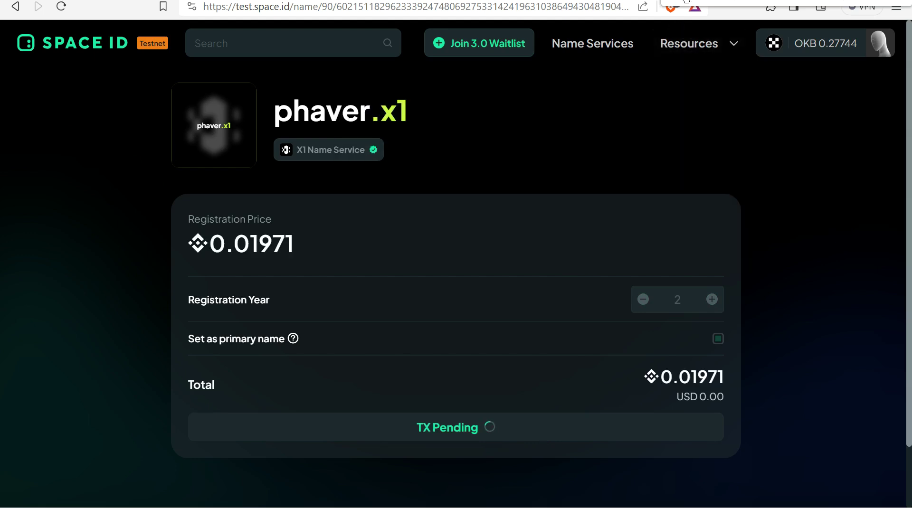
click(838, 375)
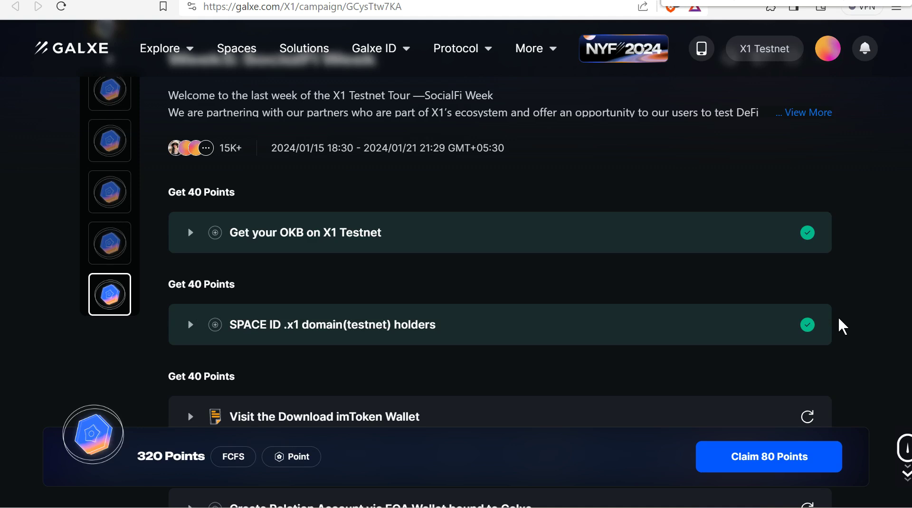
Step: Visit the imToken download page through its Week 5 task on Galxe, close it, and try to verify the task
scroll(837, 325, down, 3)
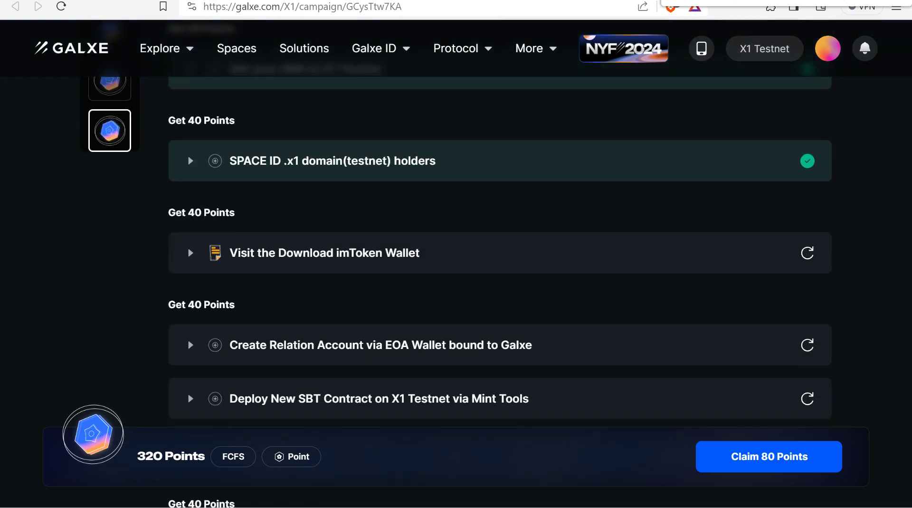
click(193, 253)
click(226, 304)
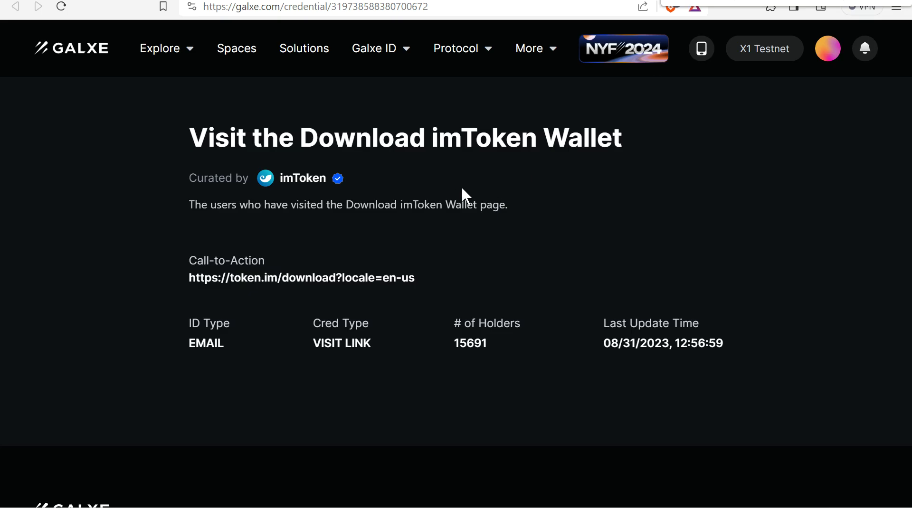
click(360, 278)
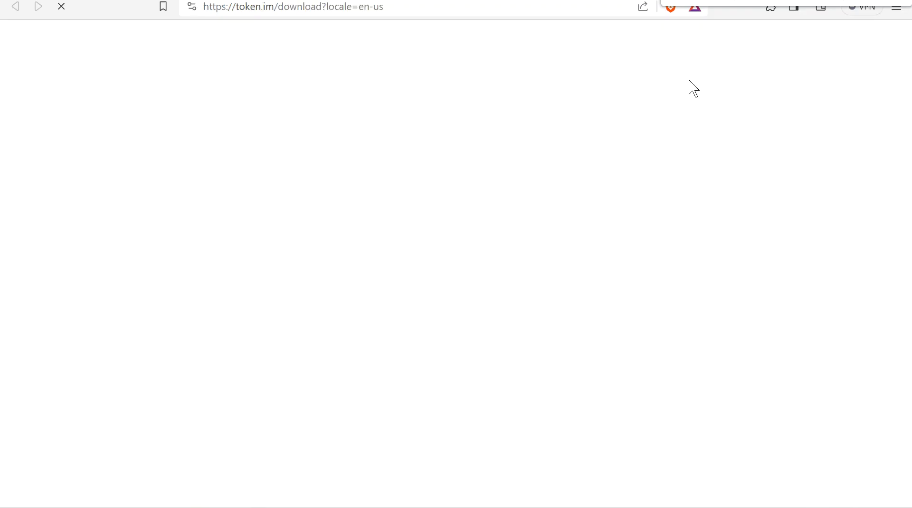
key(ctrl+w)
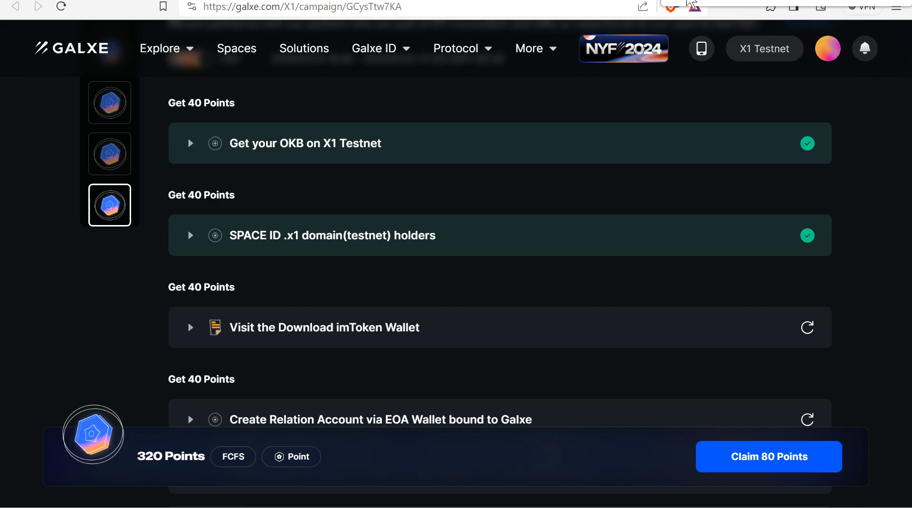
click(807, 329)
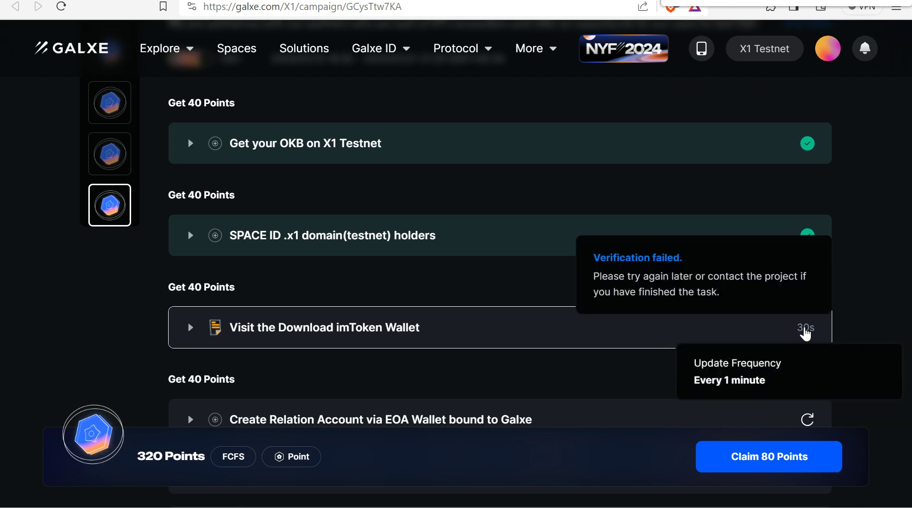
Step: Open the Relation Account site from the Create Relation Account task and continue past the Risk Warning
scroll(806, 335, down, 5)
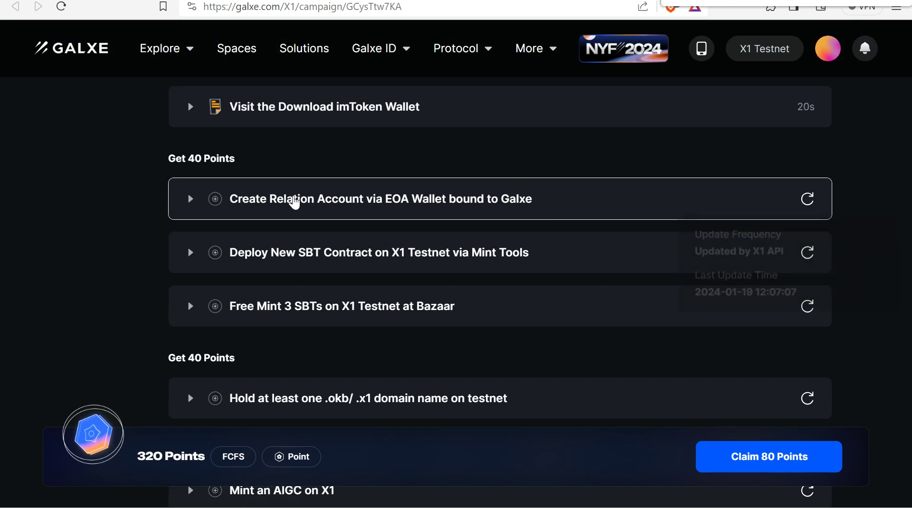
click(188, 206)
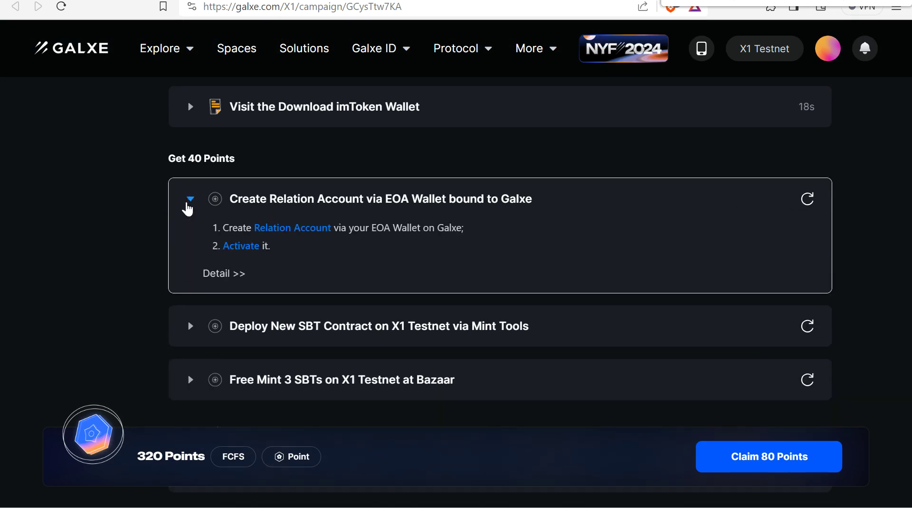
click(285, 233)
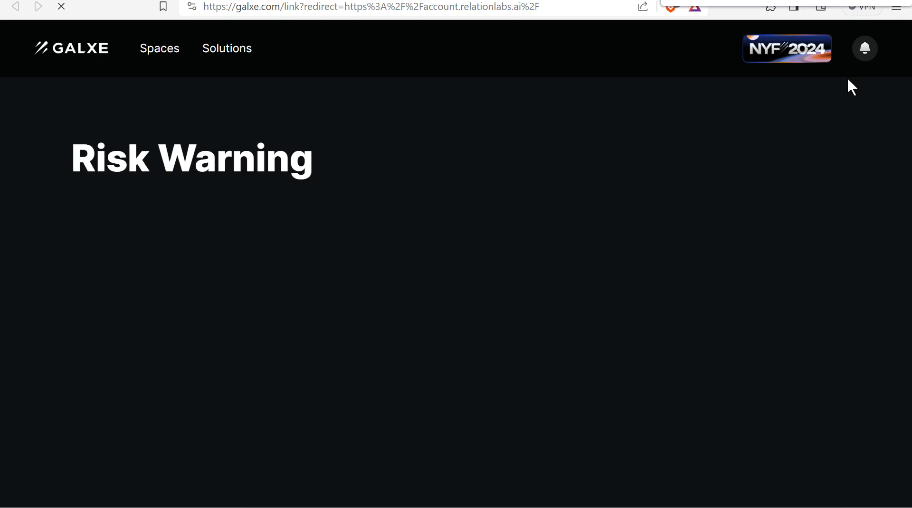
click(424, 262)
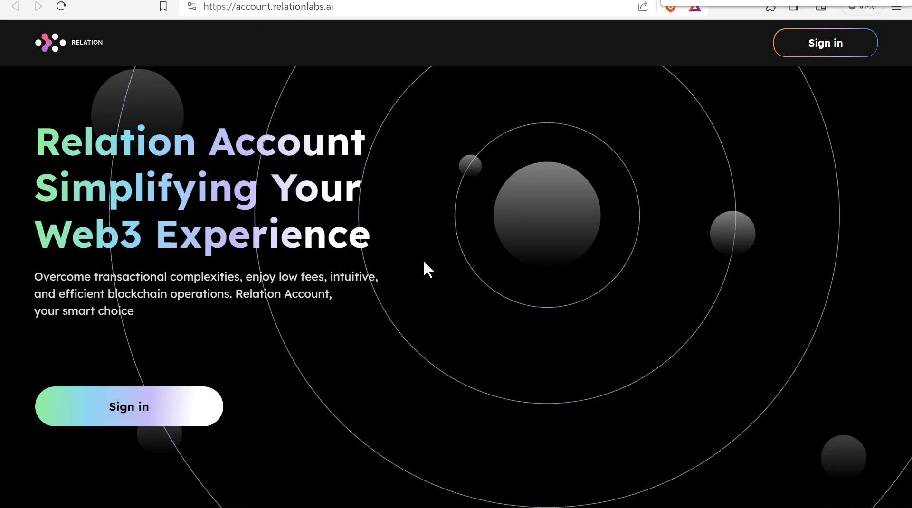
Step: Sign in to Relation Account with the MetaMask external wallet and go through the three-part introduction
click(824, 44)
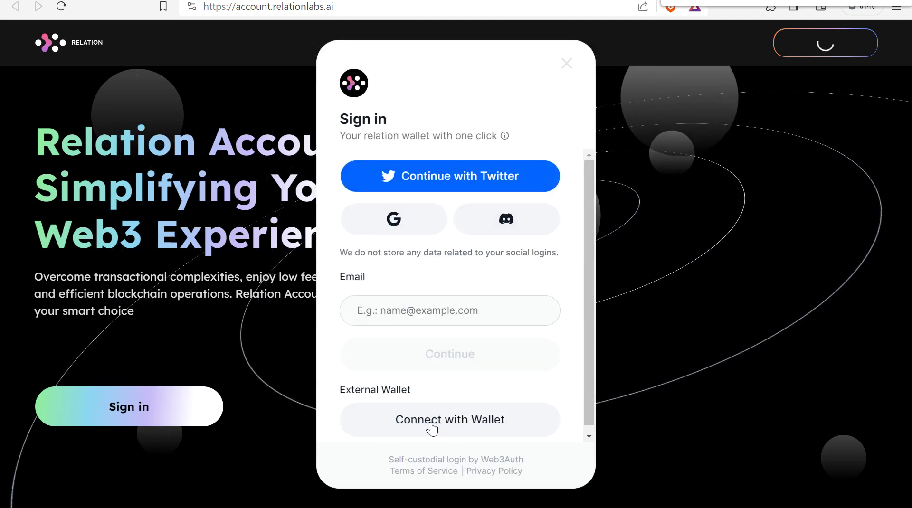
click(489, 431)
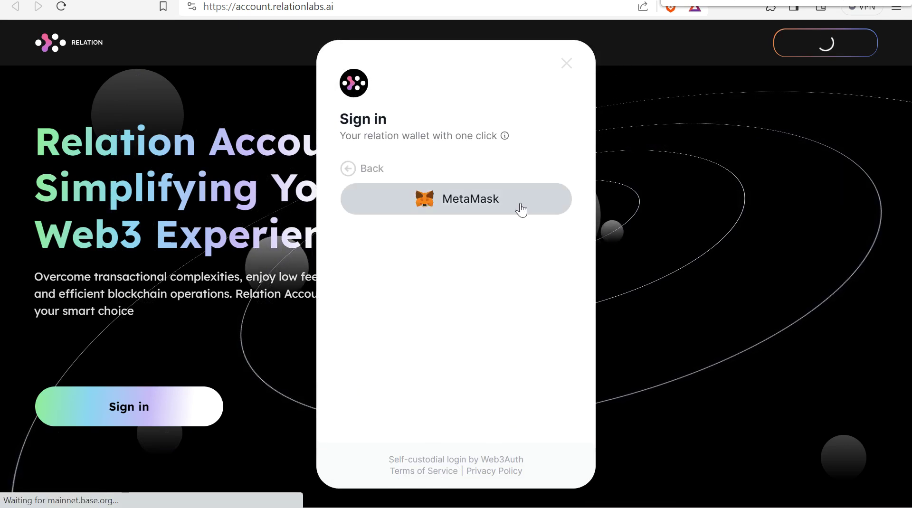
click(521, 205)
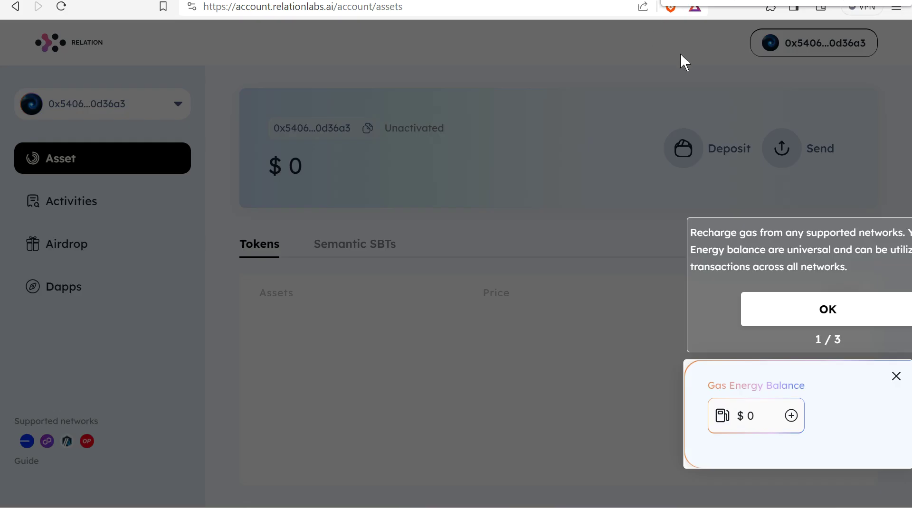
click(841, 322)
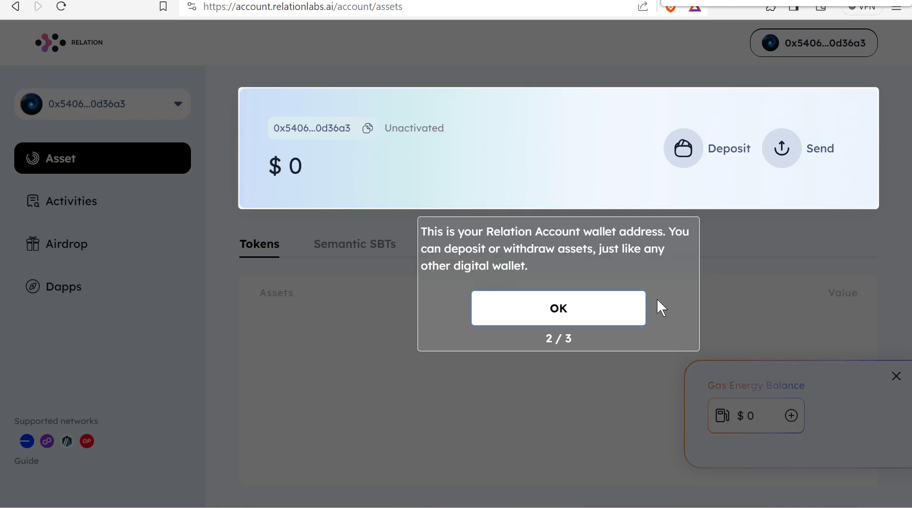
click(616, 314)
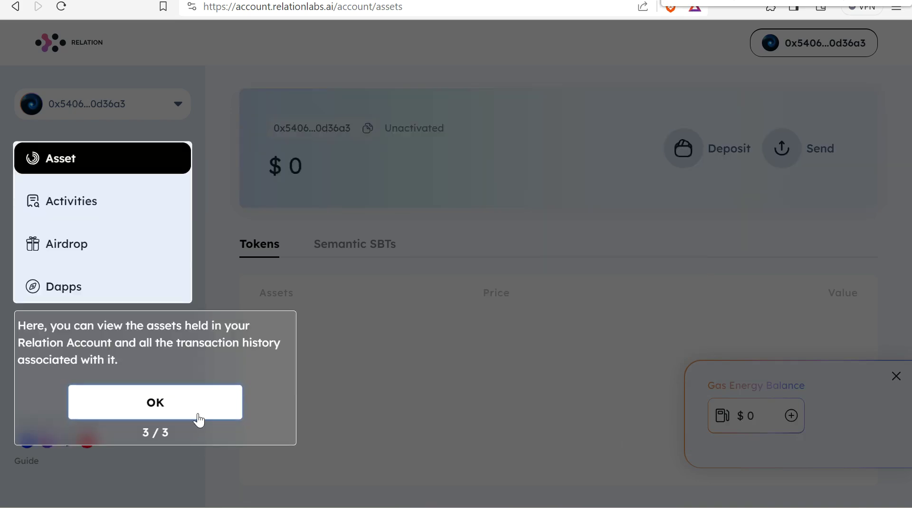
click(216, 399)
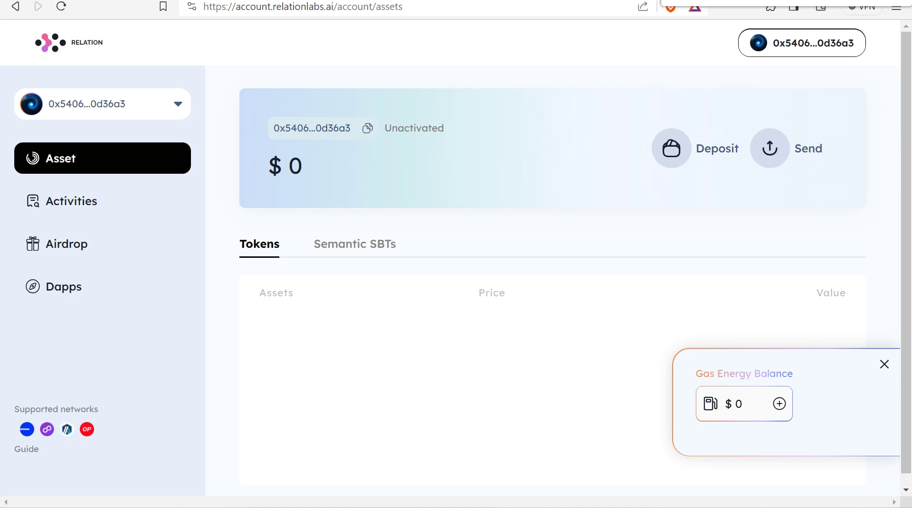
Step: Follow the Activate link of the Relation Account task, look through the deposit networks in Relation Account, and close the deposit dialog
click(277, 1)
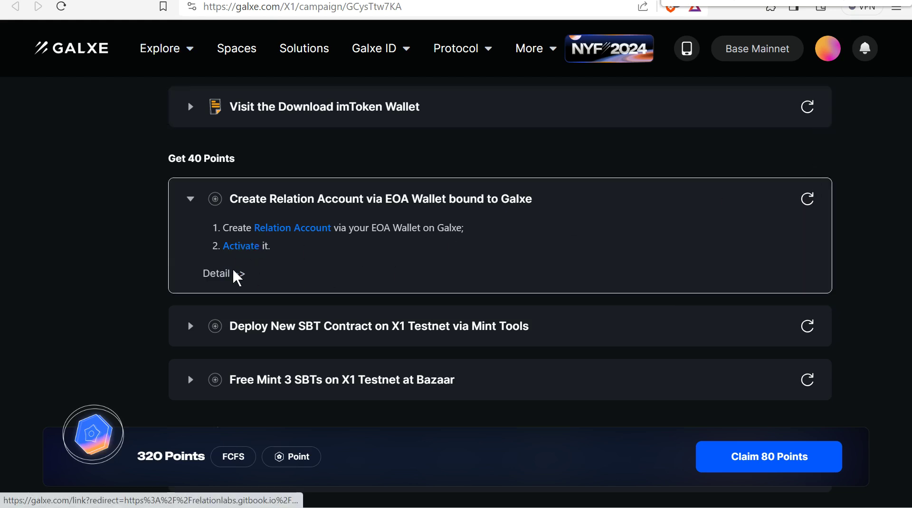
click(242, 247)
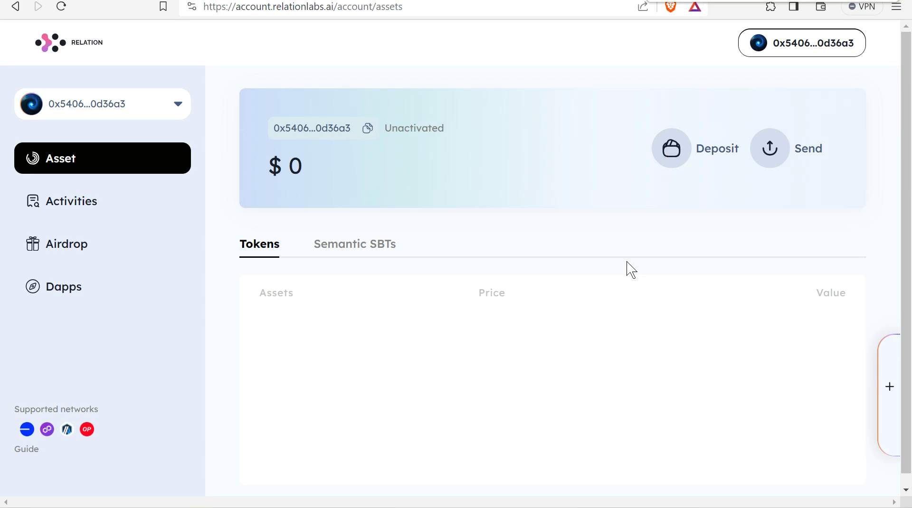
click(681, 157)
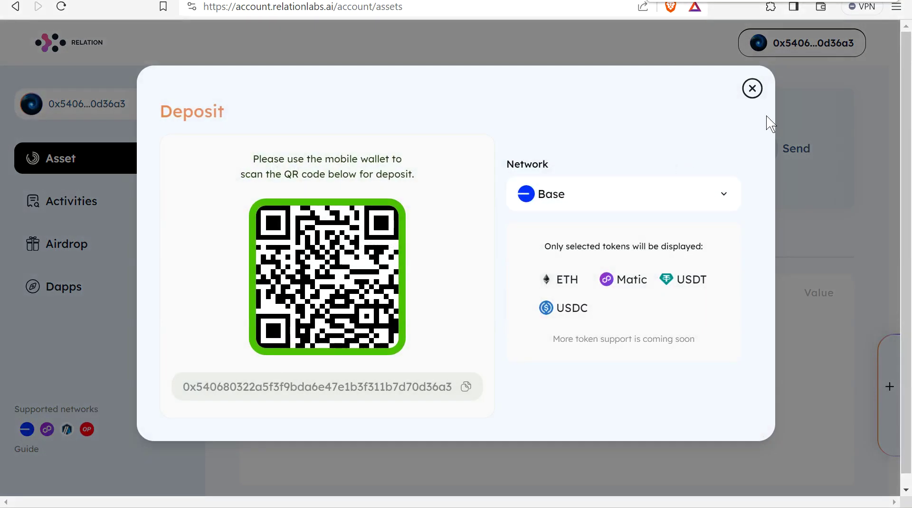
click(718, 188)
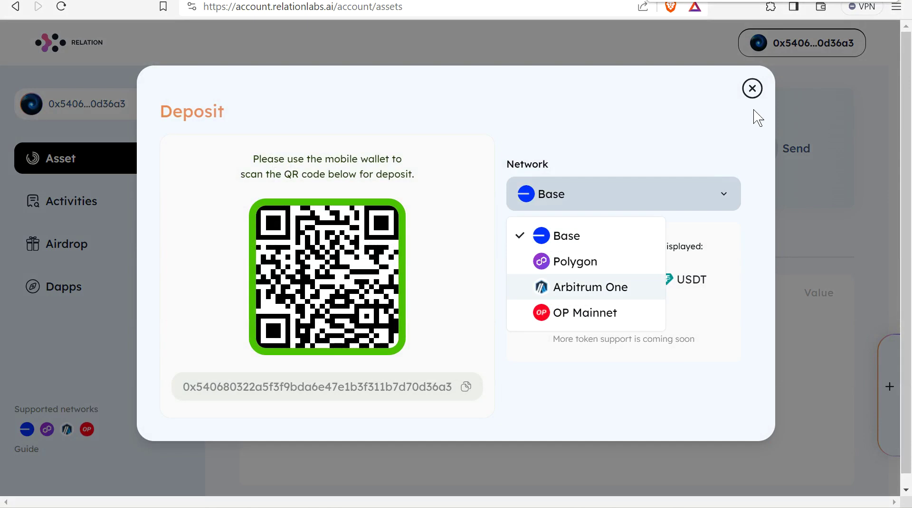
click(753, 91)
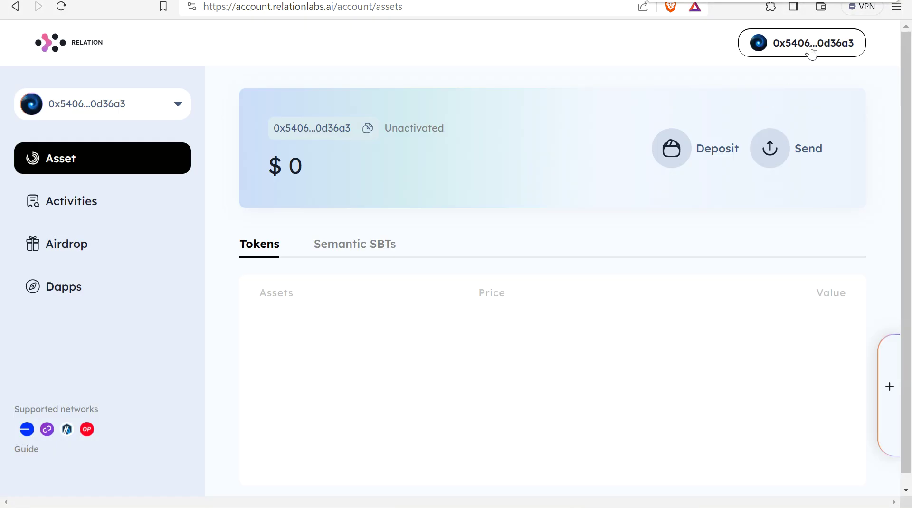
Step: Return to the Galxe campaign, go to Relation Mint Tools, try to connect the wallet, and dismiss the network notice
key(ctrl+Tab)
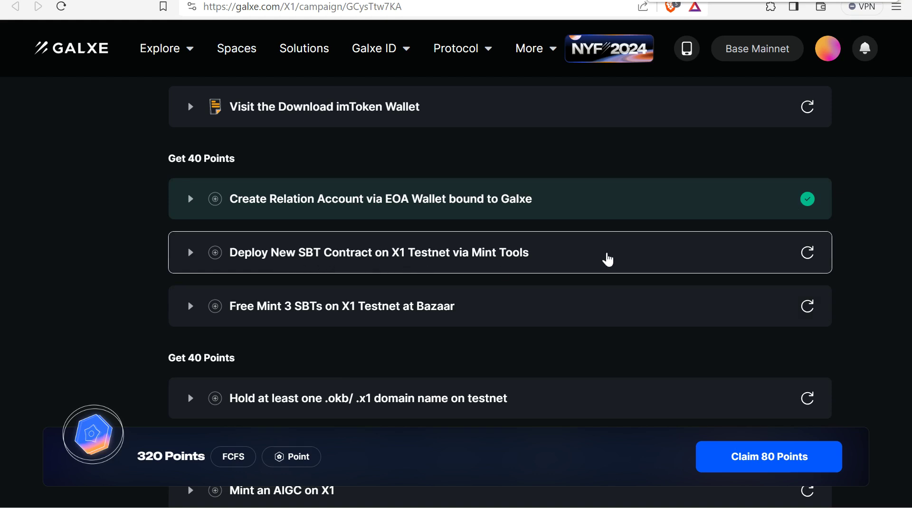
click(690, 14)
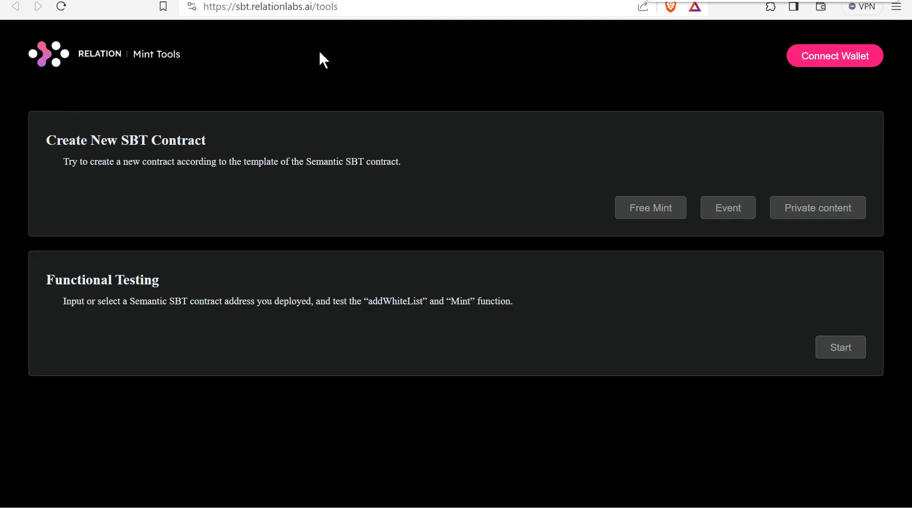
click(838, 71)
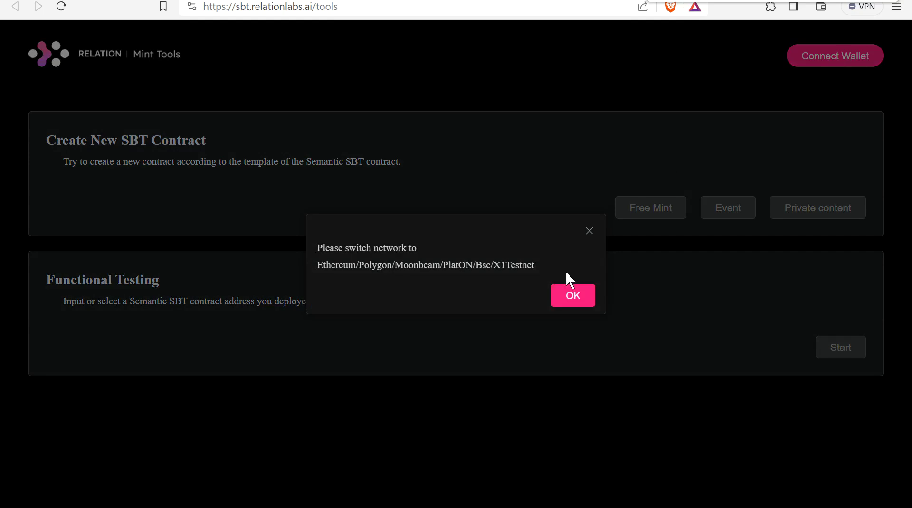
click(573, 296)
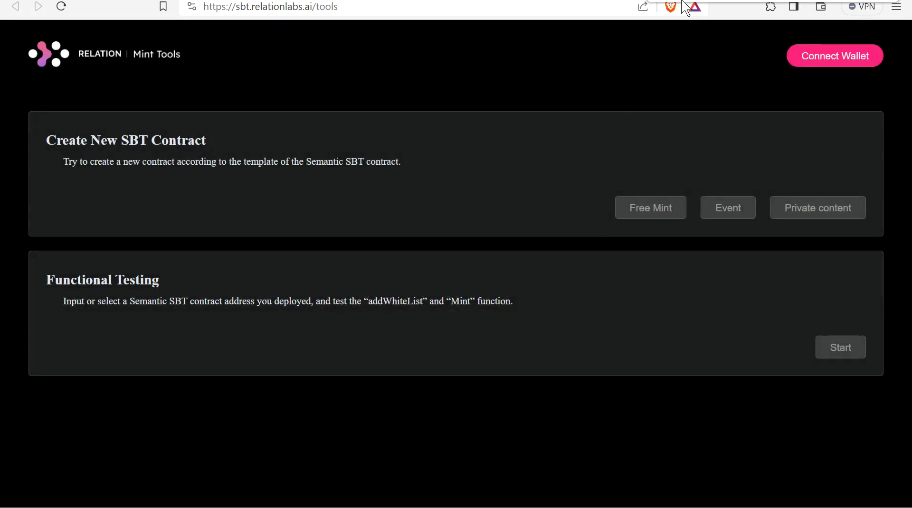
Step: Open the OKX Wallet extension for the requested network switch and retry connecting the wallet to Relation Mint Tools
click(791, 65)
click(775, 10)
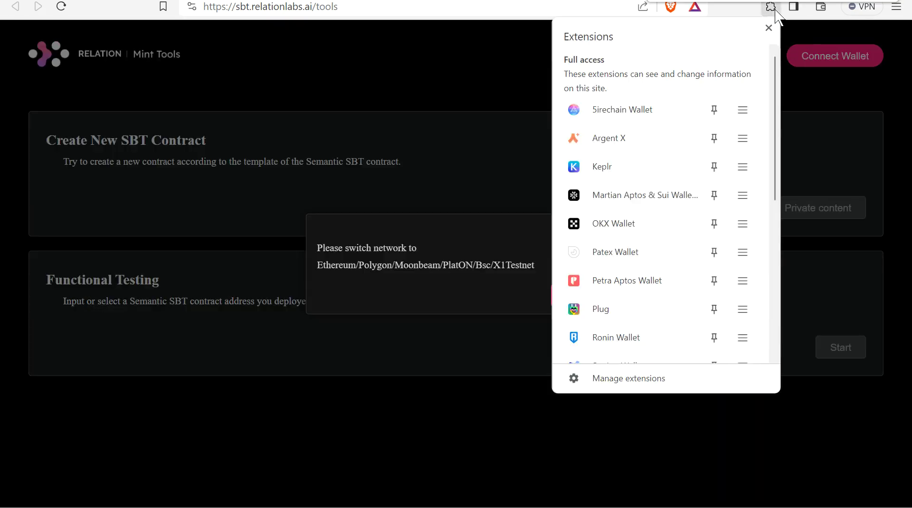
click(659, 221)
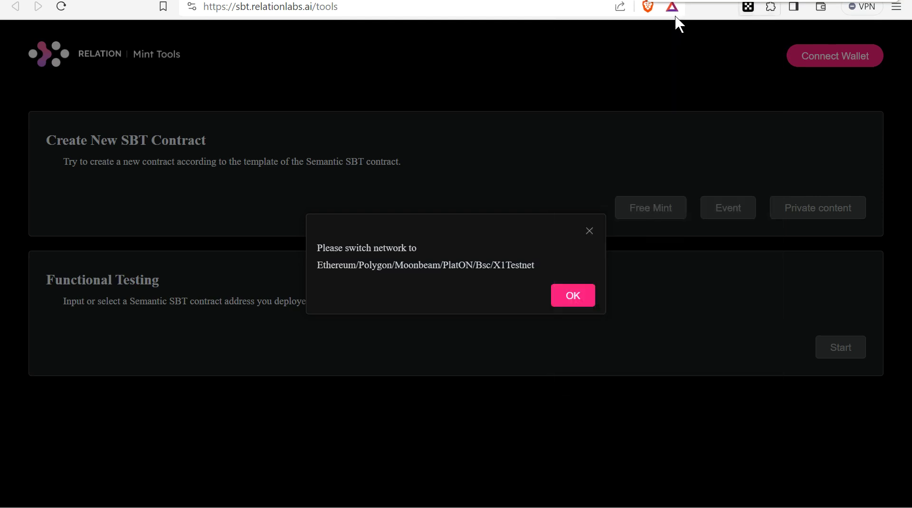
click(734, 53)
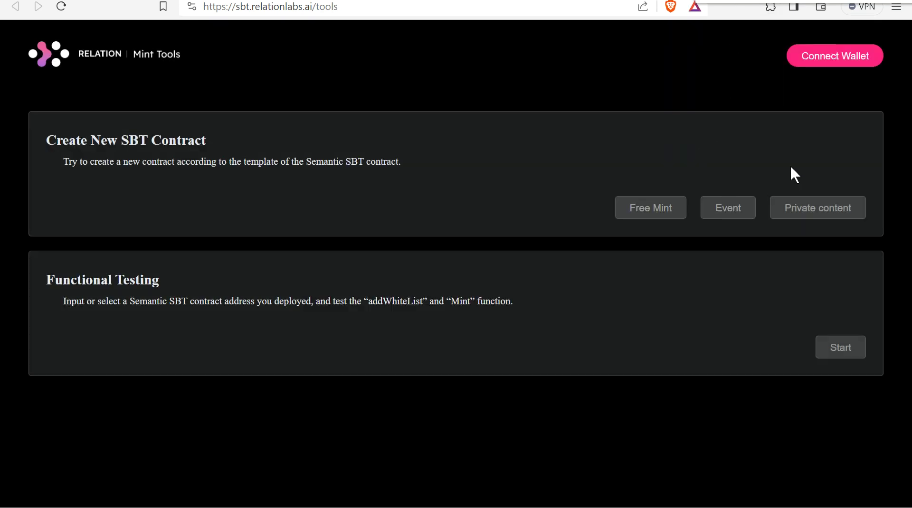
click(826, 57)
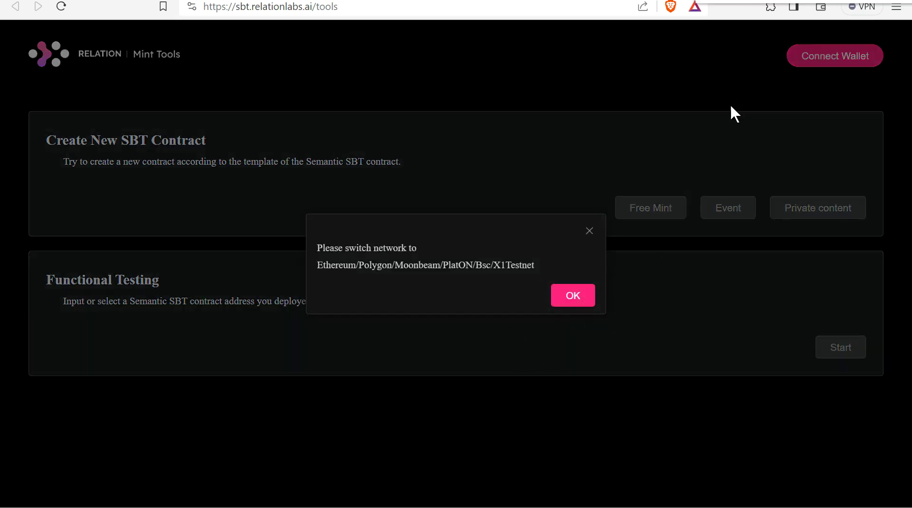
click(770, 9)
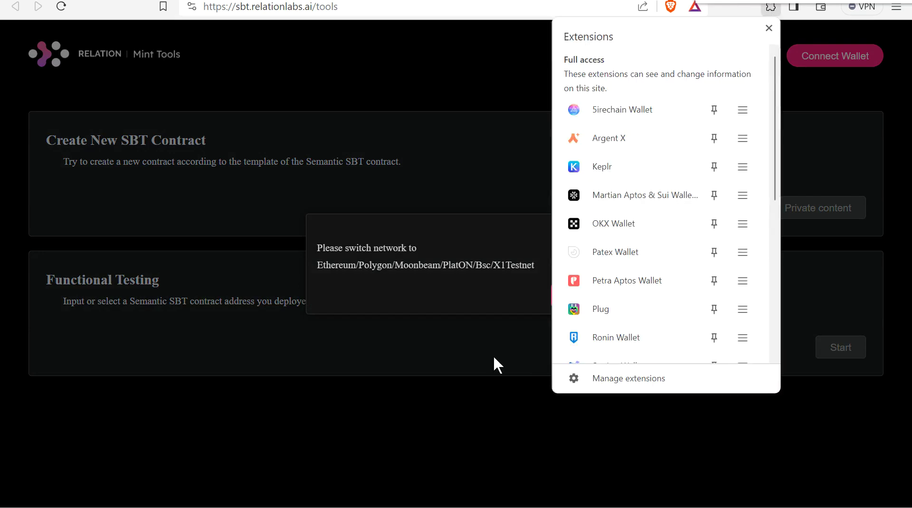
click(623, 223)
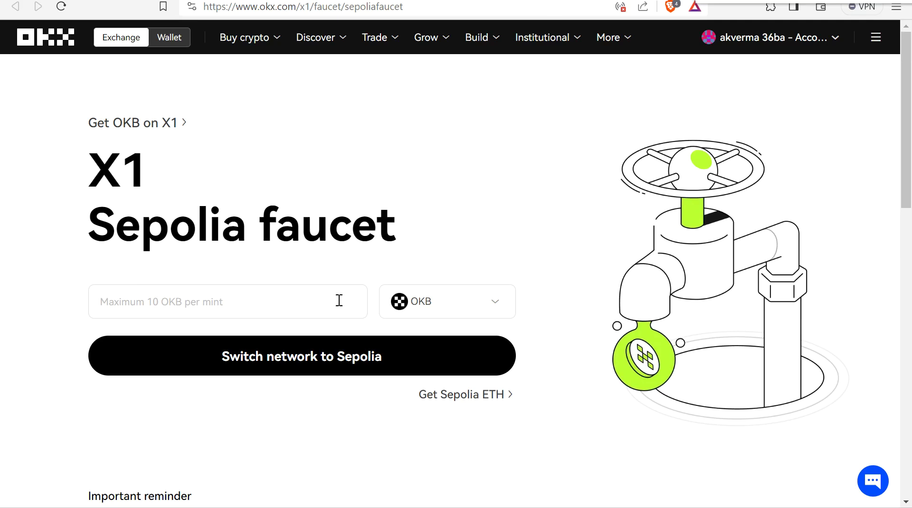
Step: Switch the X1 faucet's network to Sepolia and try to bridge the maximum ETH amount from Sepolia to X1 Testnet, suppressing the fee notice
click(401, 360)
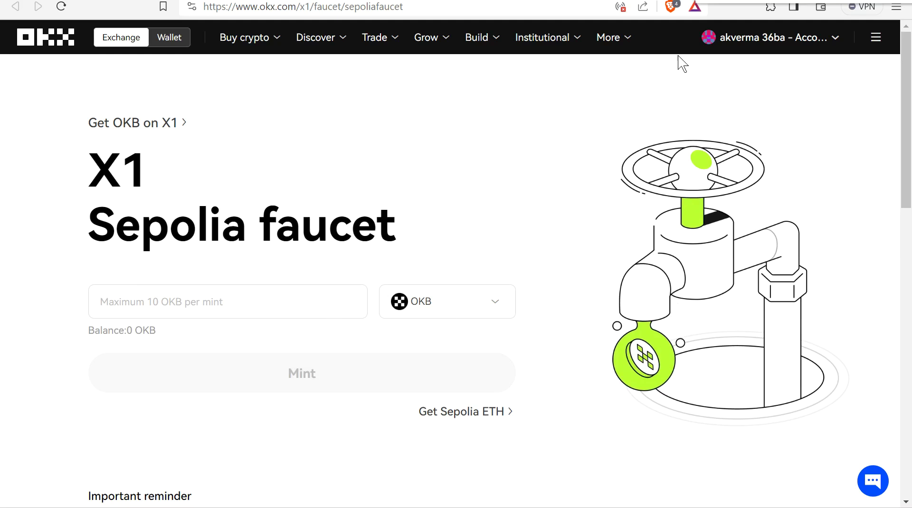
click(722, 0)
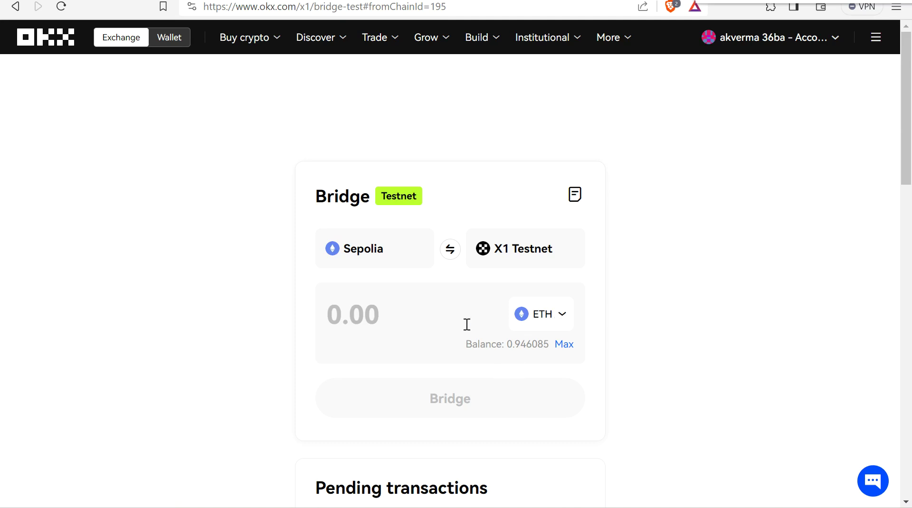
click(563, 344)
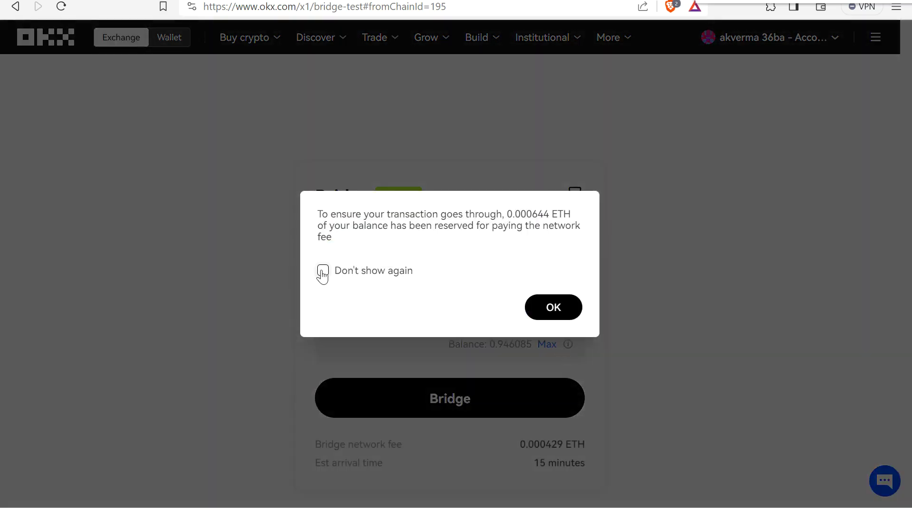
click(323, 270)
click(569, 312)
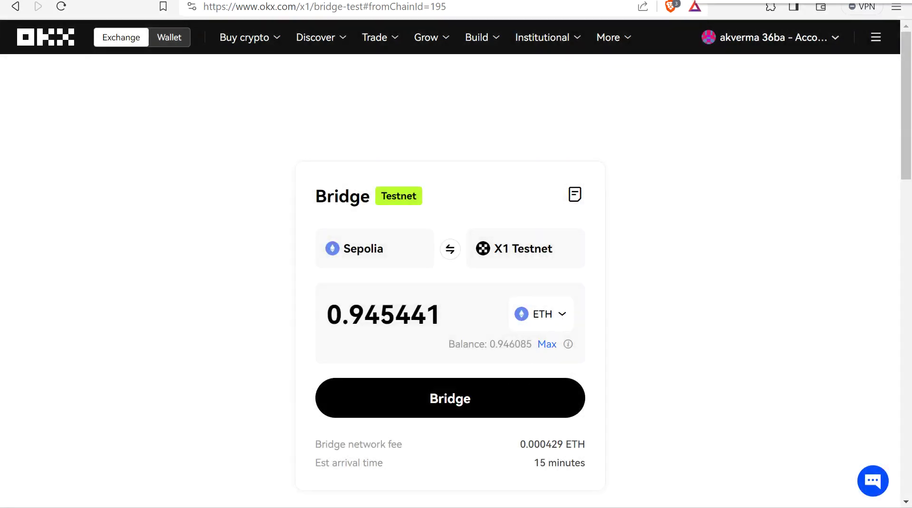
click(535, 384)
click(555, 382)
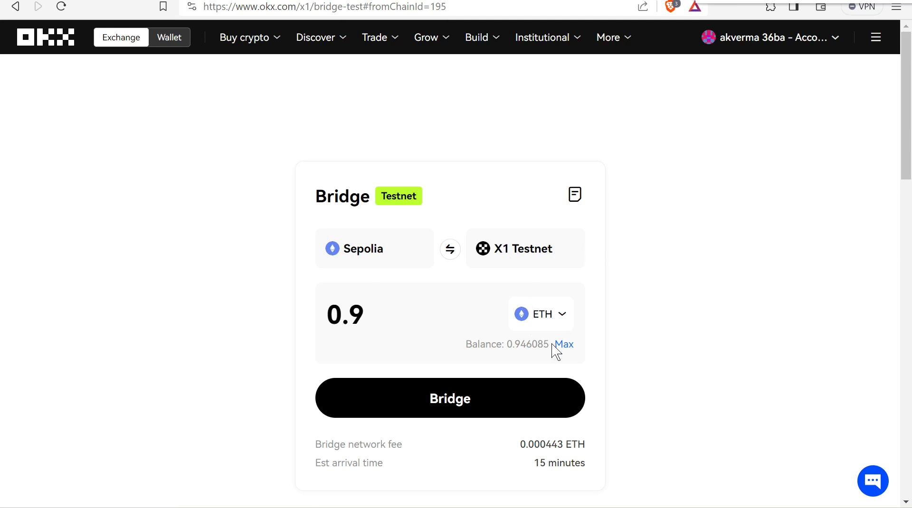
Step: Change the token on the Sepolia to X1 Testnet bridge to OKB
click(540, 318)
drag(539, 316, 530, 266)
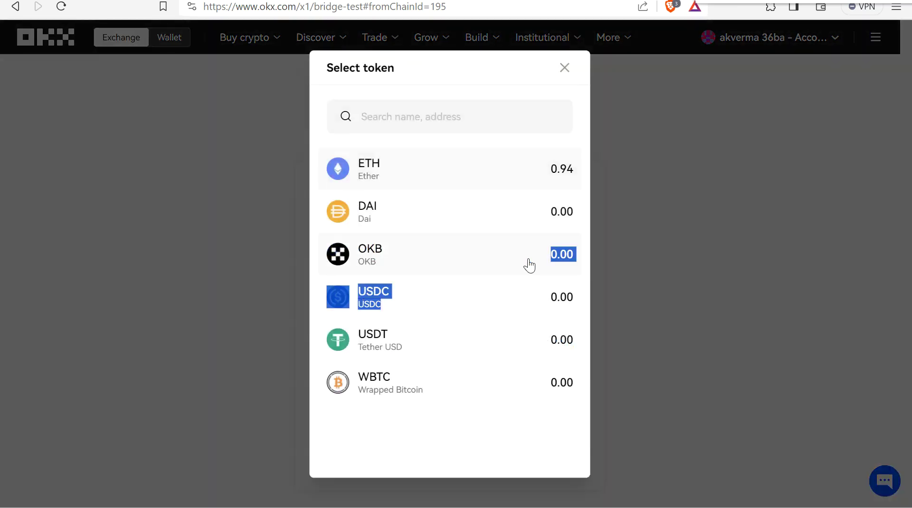
click(483, 262)
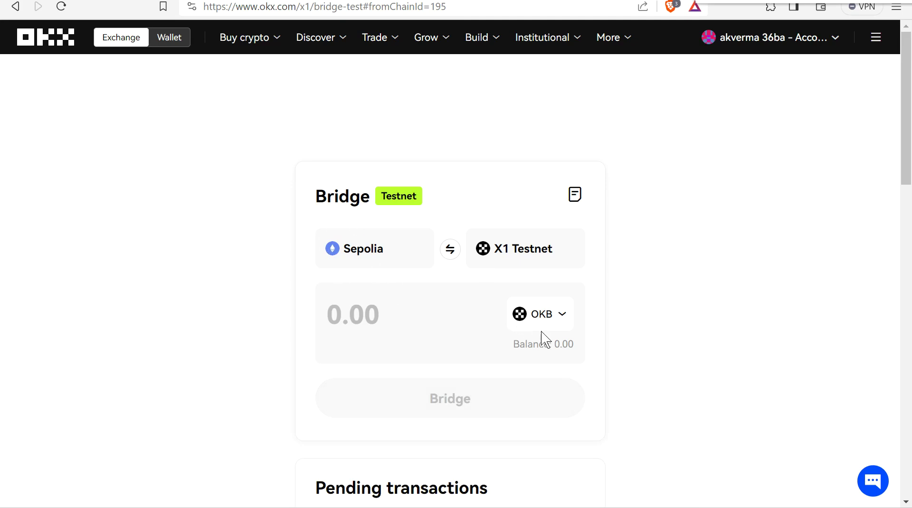
Step: Mint 10 OKB on Sepolia from the X1 testnet faucet and confirm the contract interaction in the wallet
click(530, 1)
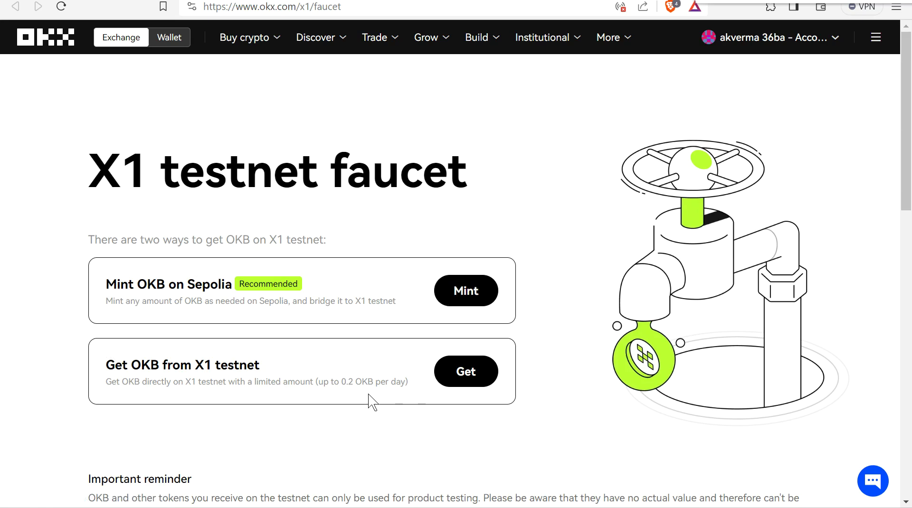
click(474, 297)
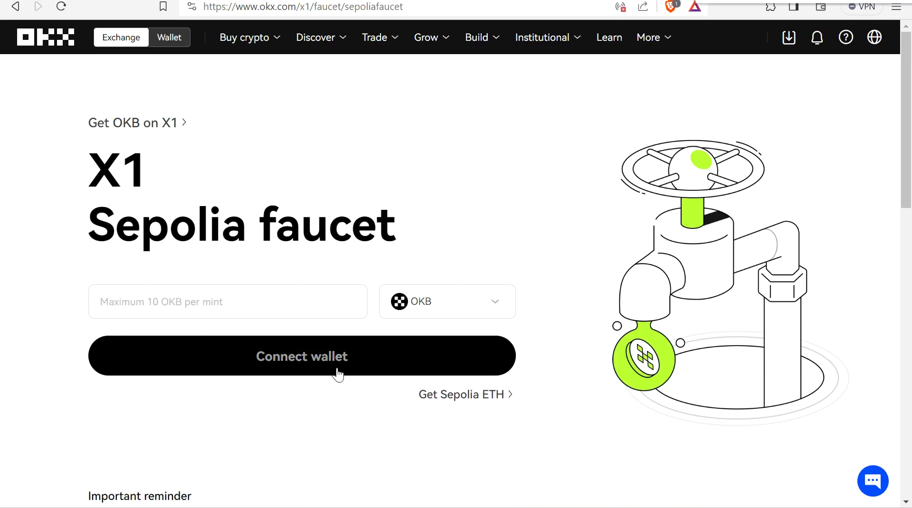
click(300, 302)
text(10)
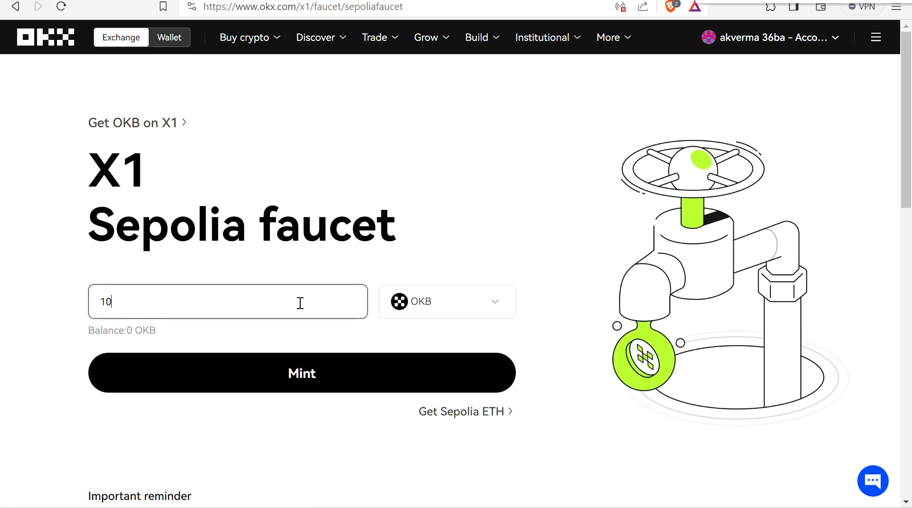
click(347, 376)
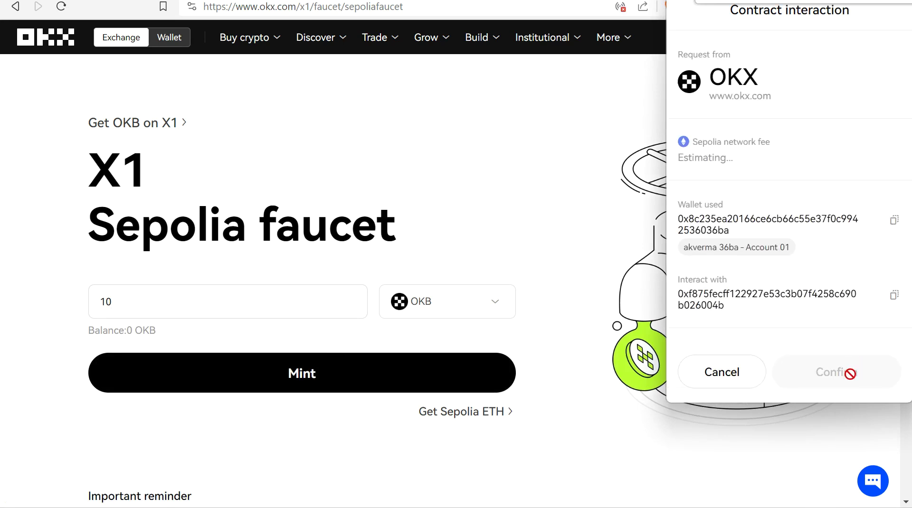
click(850, 380)
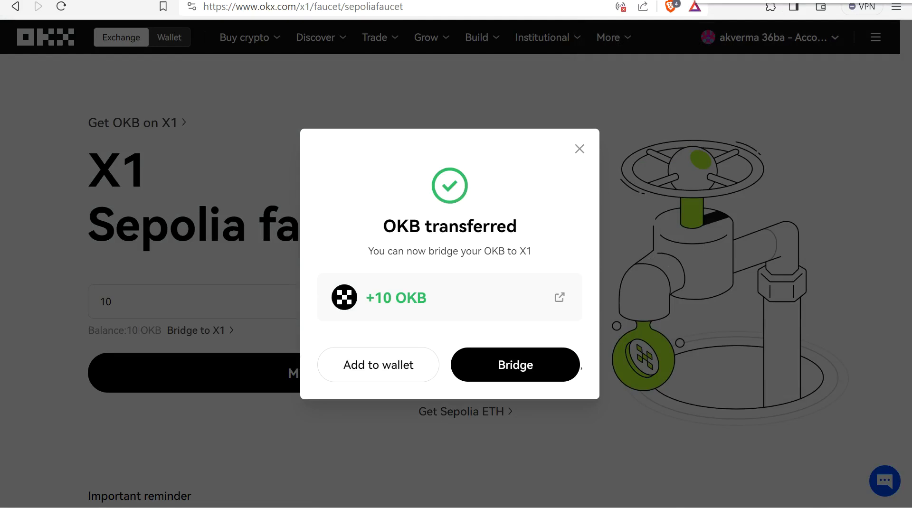
Step: Take the minted OKB to the Sepolia to X1 Testnet bridge and set the amount to 9 OKB
click(515, 365)
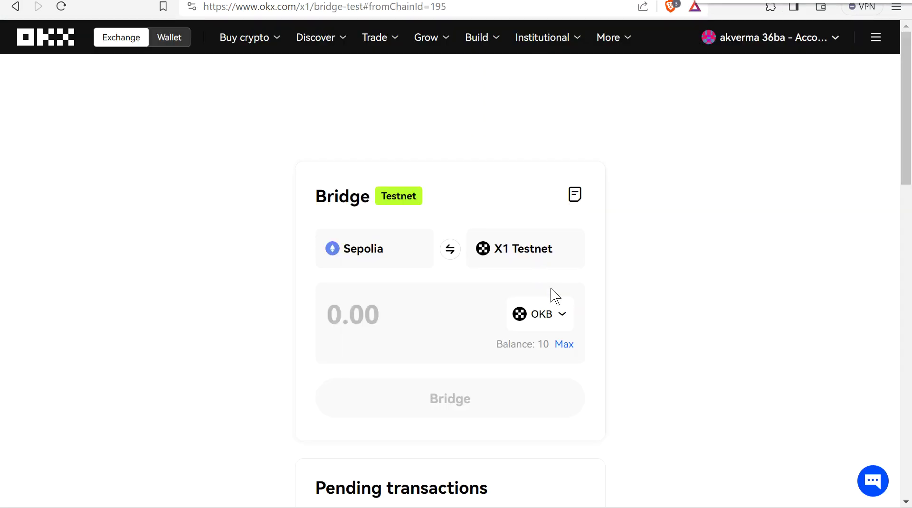
click(553, 316)
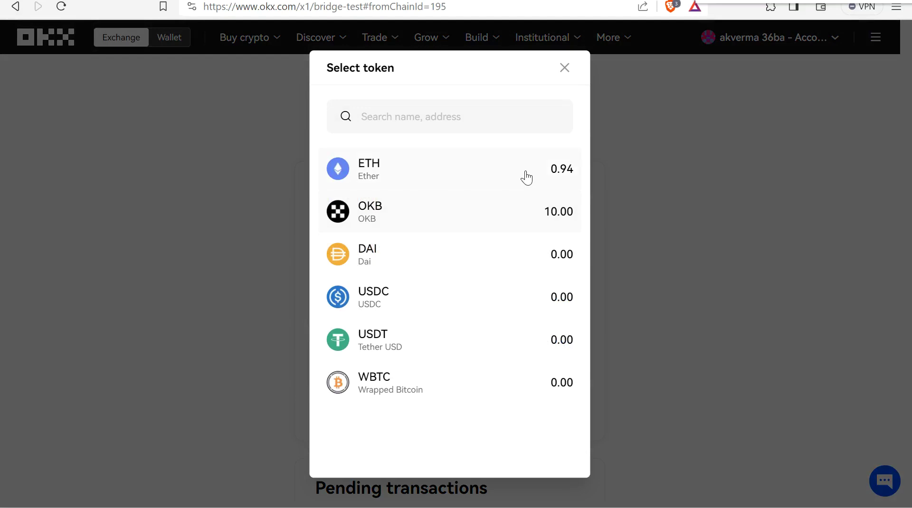
click(522, 224)
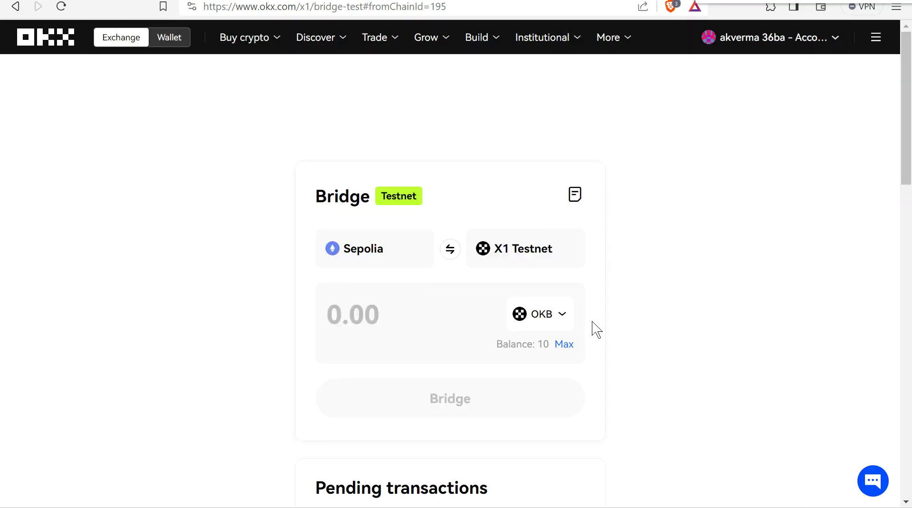
click(447, 316)
text(8)
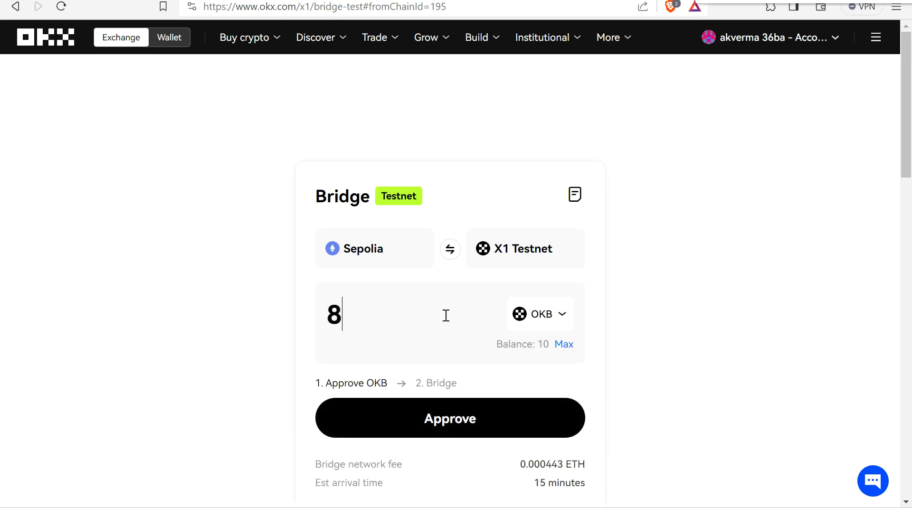
scroll(446, 316, down, 2)
key(BackSpace)
text(9)
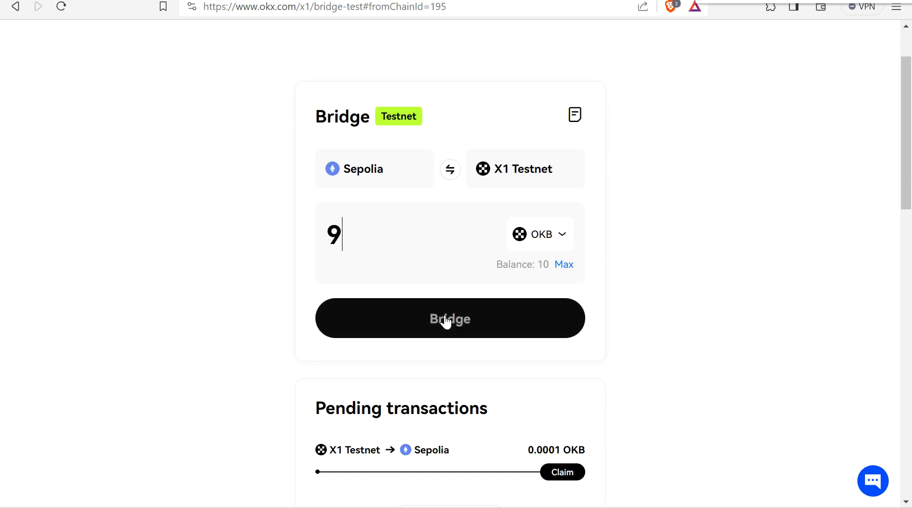
Step: Approve the OKB spending, confirm the 9 OKB bridge transaction and dismiss the submission notice
click(447, 322)
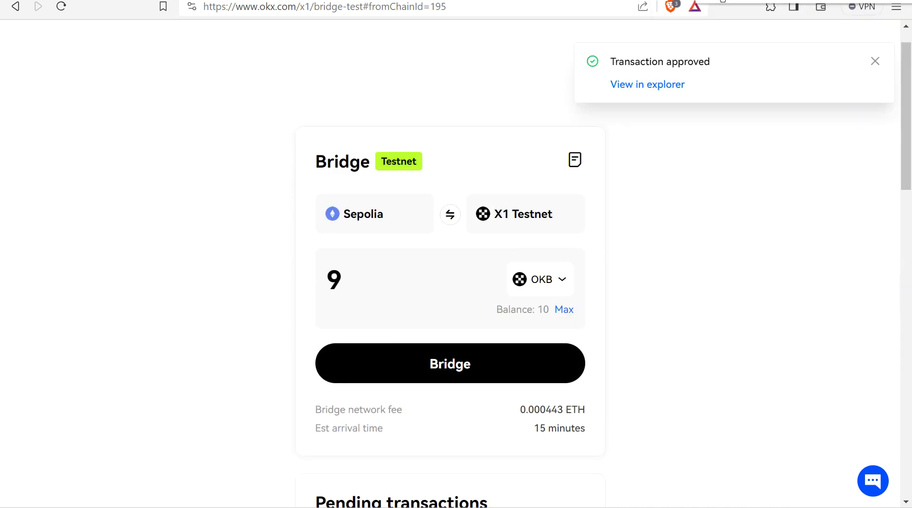
click(496, 360)
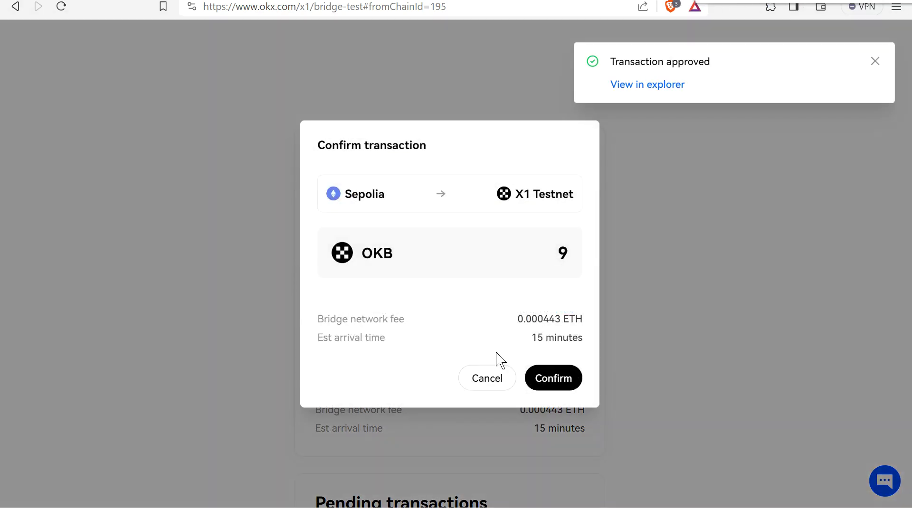
click(565, 381)
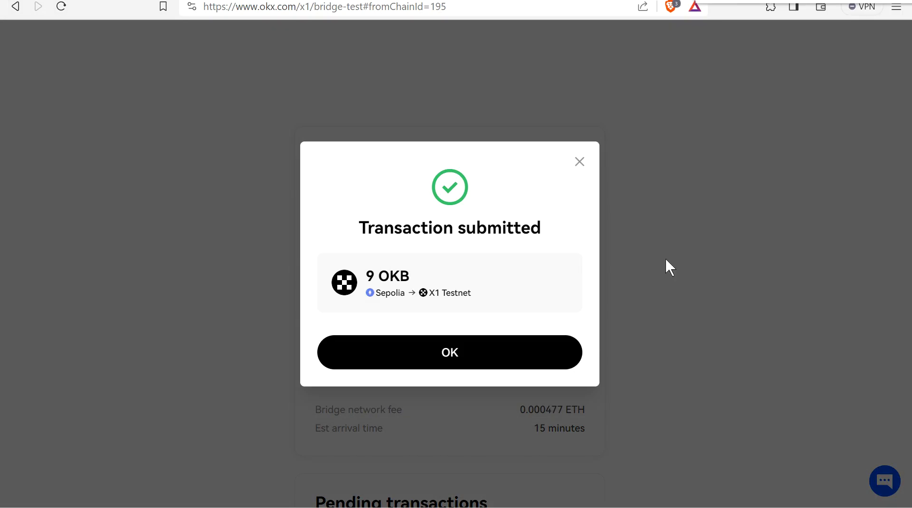
click(502, 344)
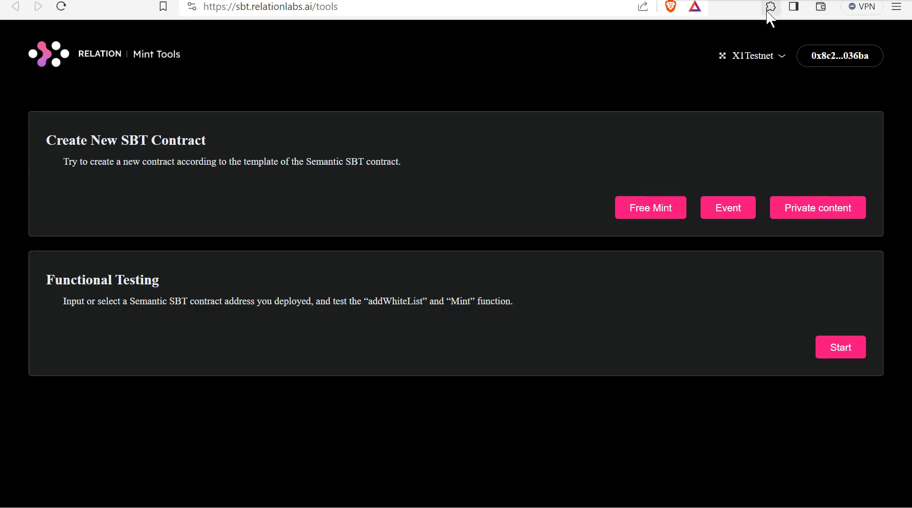
Step: Check the bridge's pending transactions and the OKB balance on X1 Testnet in OKX Wallet
click(771, 6)
key(ctrl+tab)
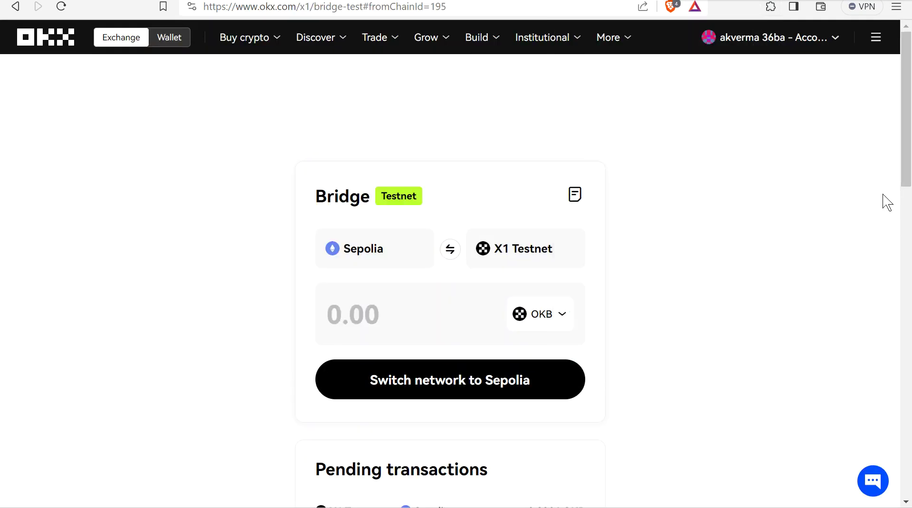
scroll(908, 182, down, 2)
scroll(908, 182, down, 1)
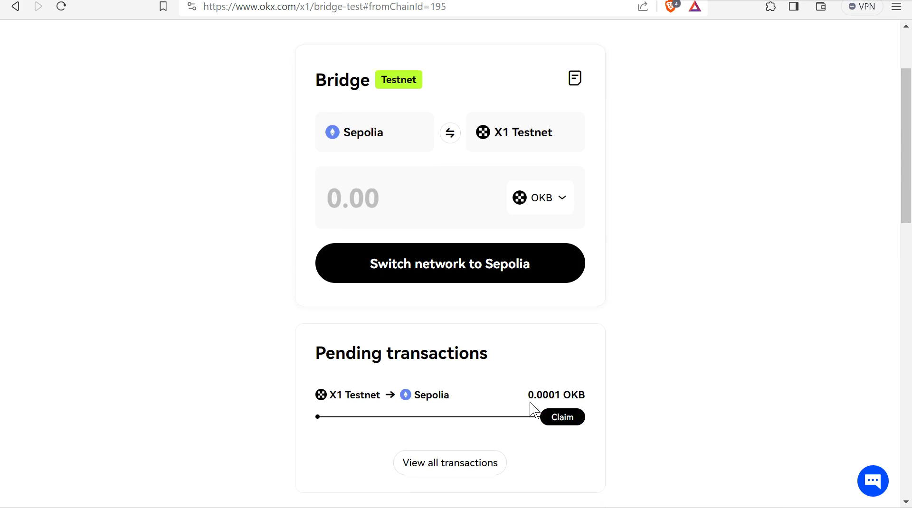
click(770, 8)
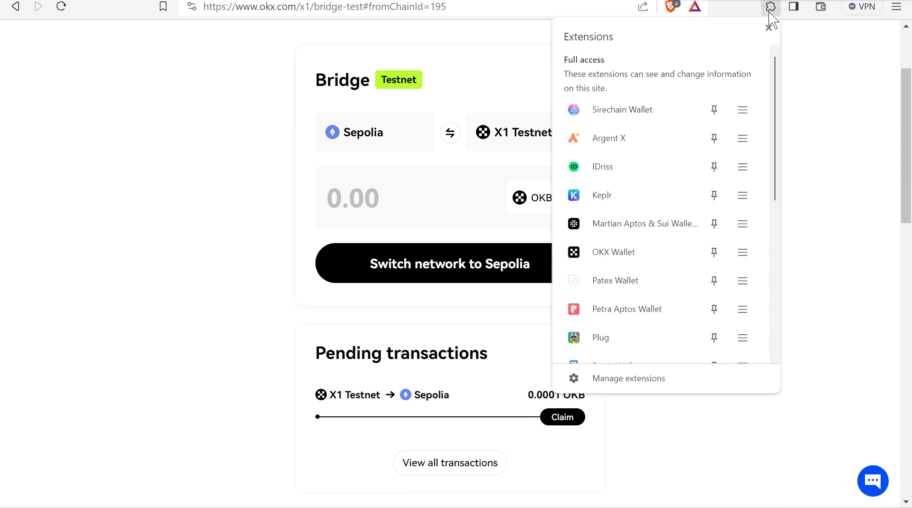
click(658, 247)
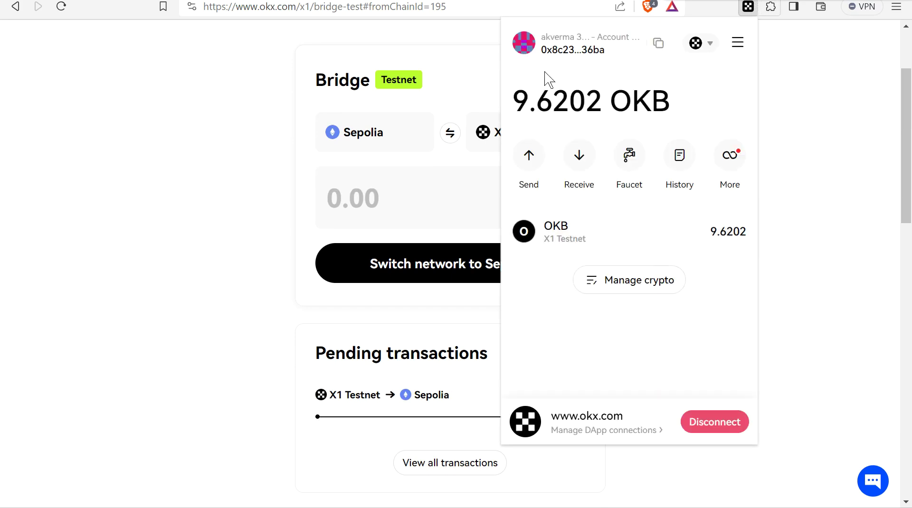
click(440, 28)
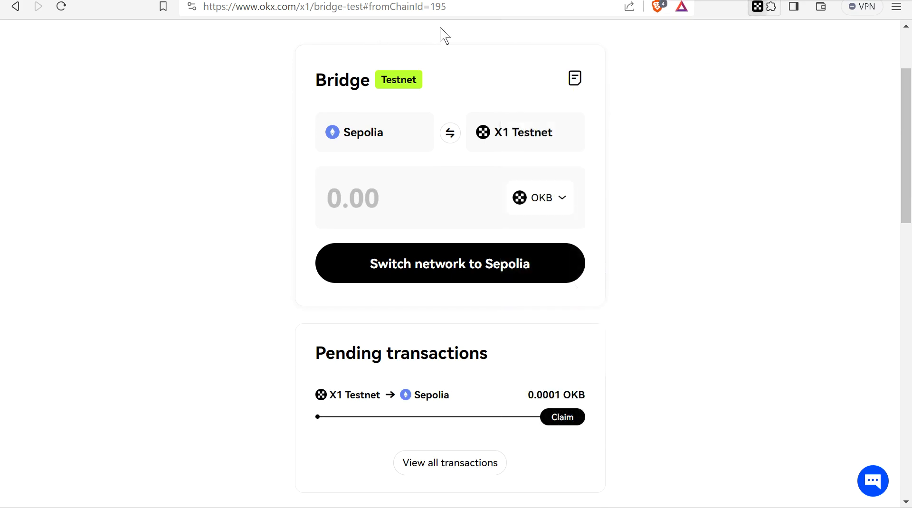
Step: Return to Relation Mint Tools and deploy the Free Mint SBT contract and verification contract on X1 Testnet, confirming in the wallet
key(ctrl+Tab)
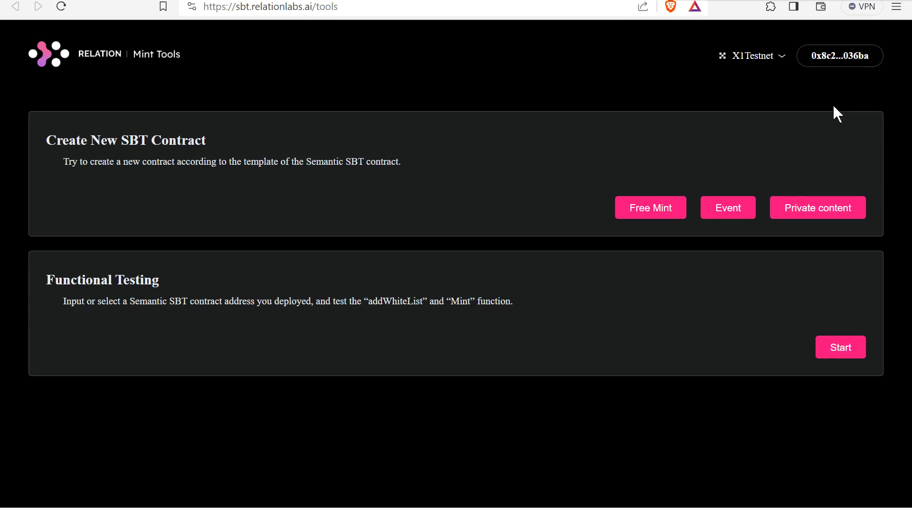
click(650, 211)
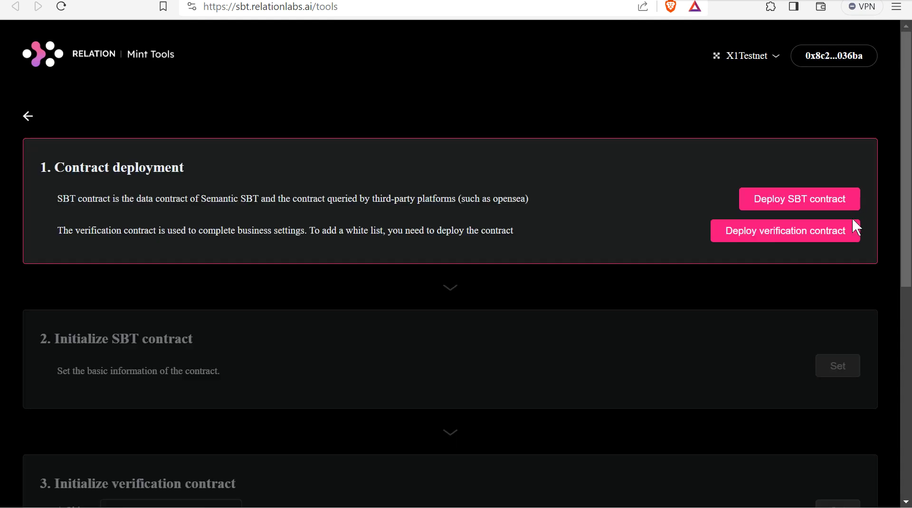
click(796, 196)
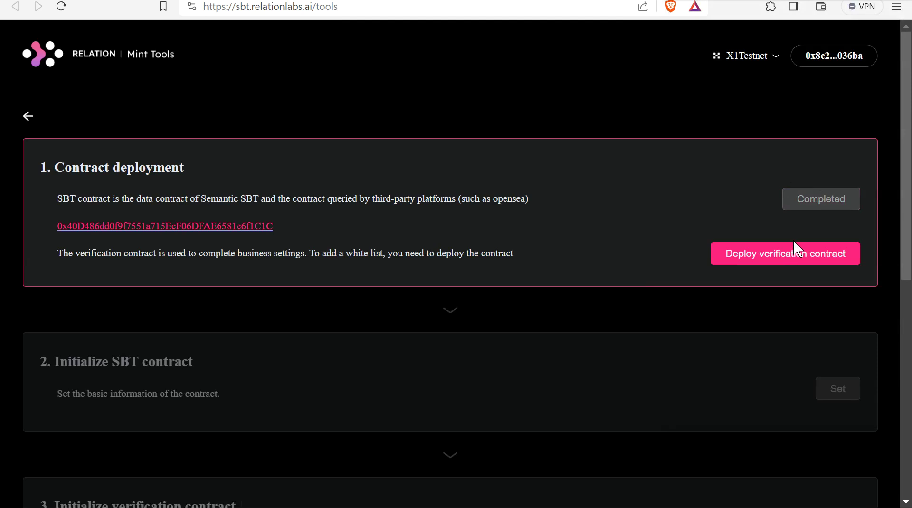
click(791, 264)
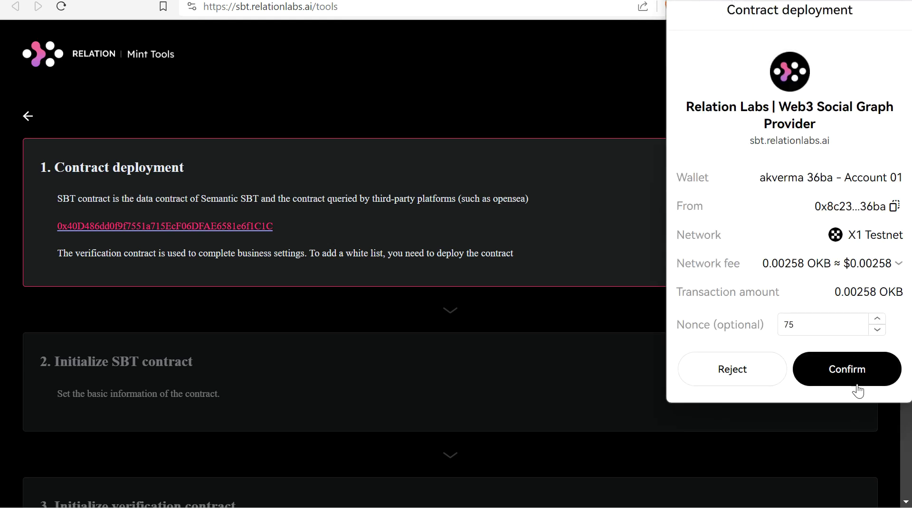
click(854, 387)
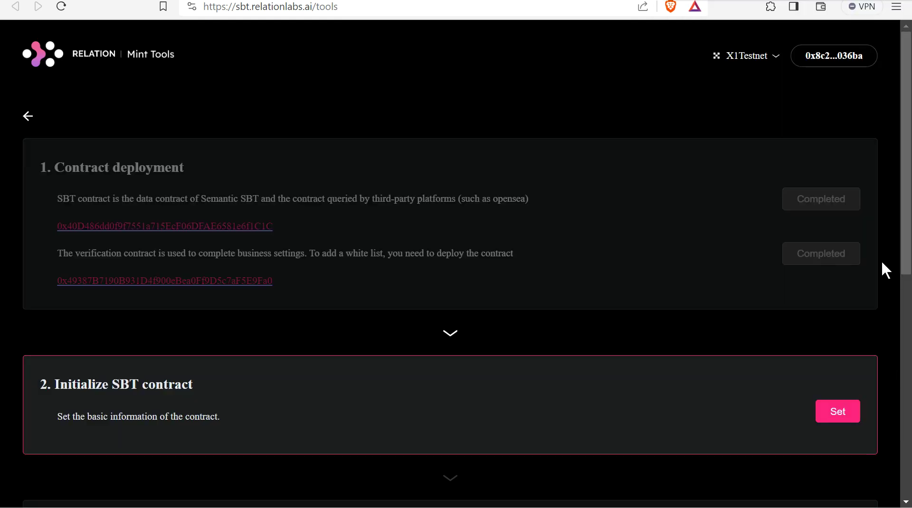
Step: Open the SBT contract initialization form and consult the Medium guide for its field values and baseURI instructions
click(846, 415)
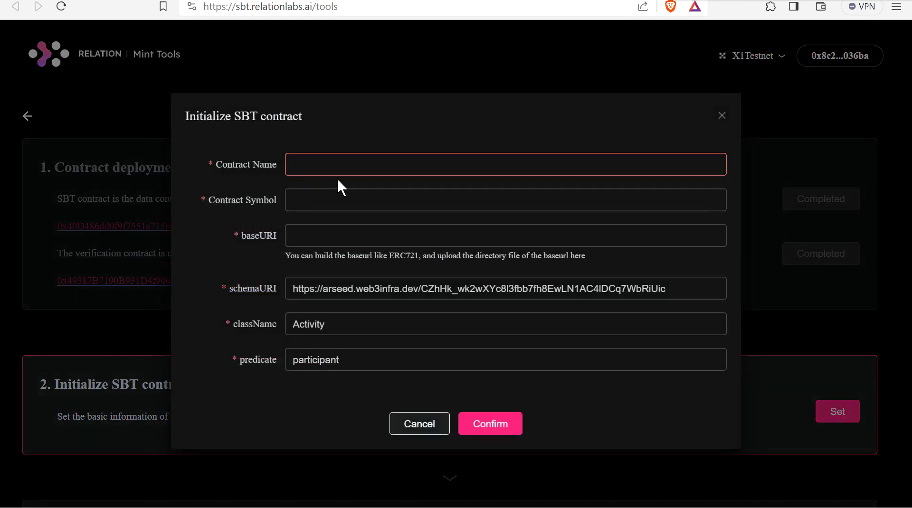
click(487, 168)
click(290, 0)
click(389, 335)
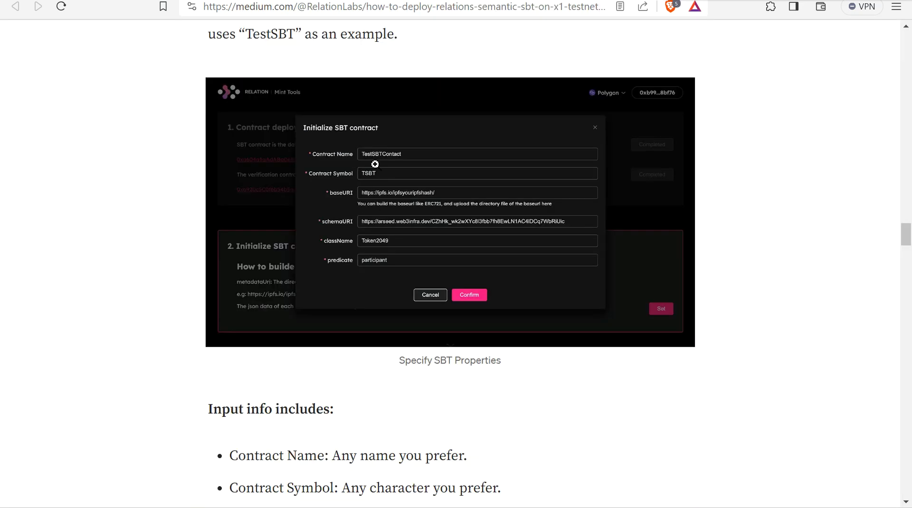
click(458, 173)
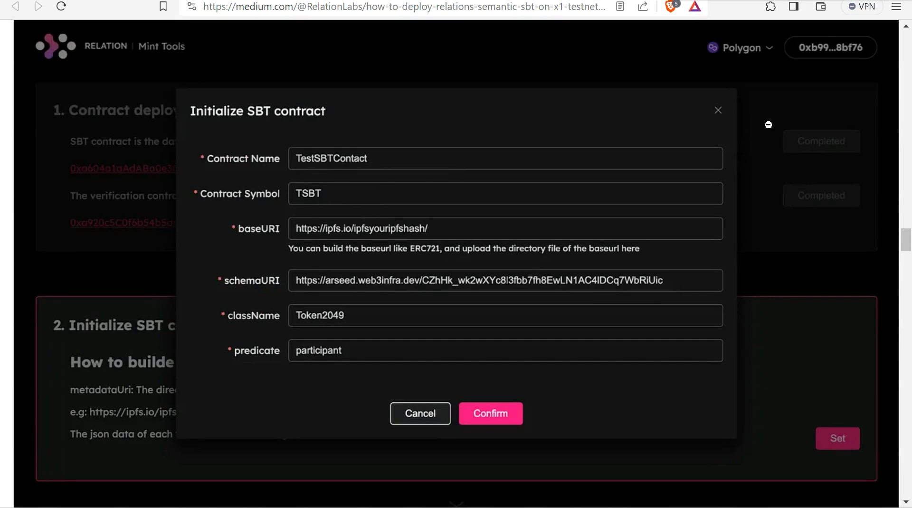
click(720, 113)
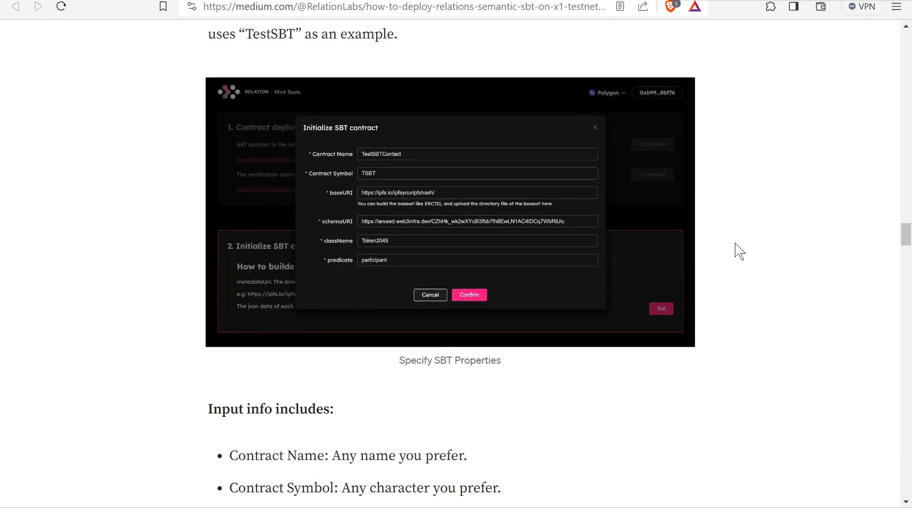
scroll(739, 251, down, 7)
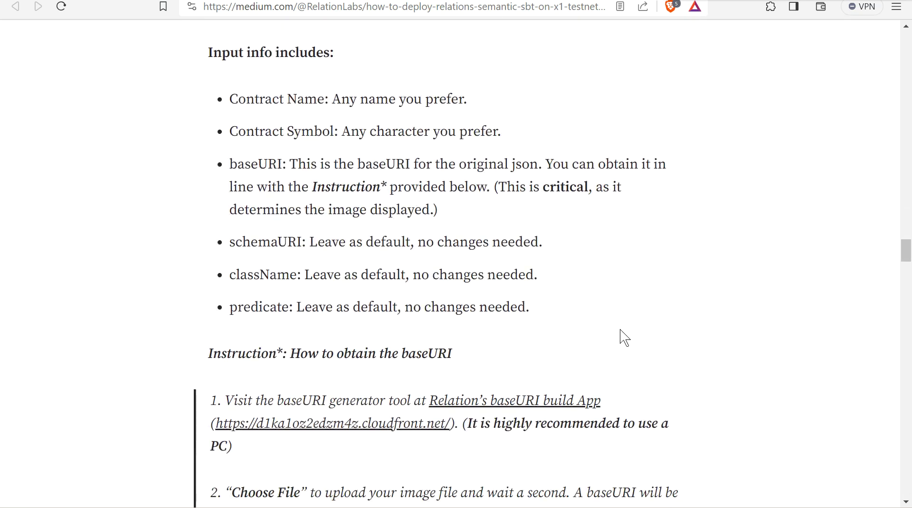
scroll(622, 338, down, 3)
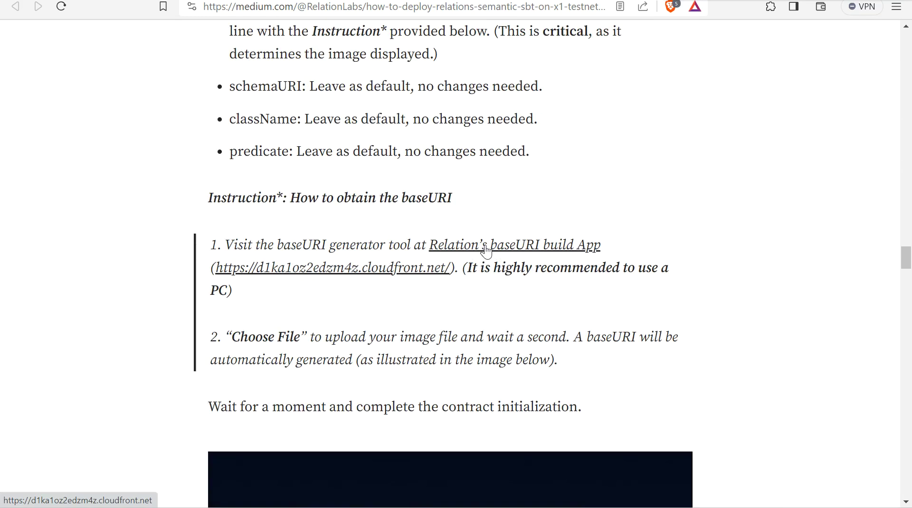
Step: Generate a baseURI from Beoble app.png in Relation's baseURI build App and fill the initialization form with it, name TestSBTContract and symbol tsbt
click(486, 247)
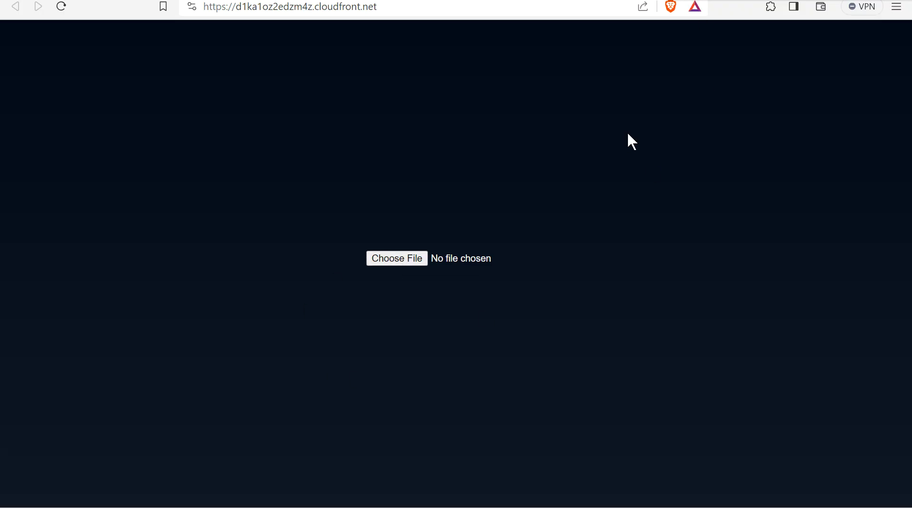
key(alt+Left)
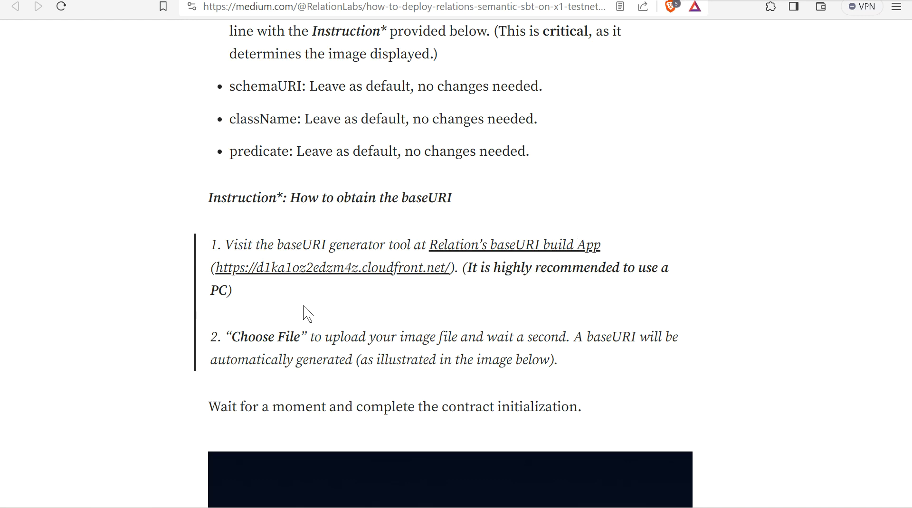
scroll(526, 329, down, 3)
scroll(451, 264, down, 2)
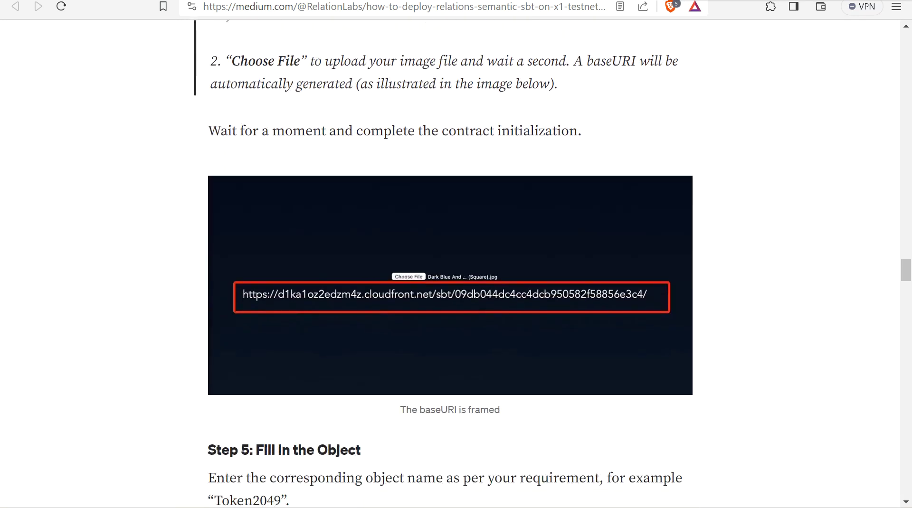
click(484, 1)
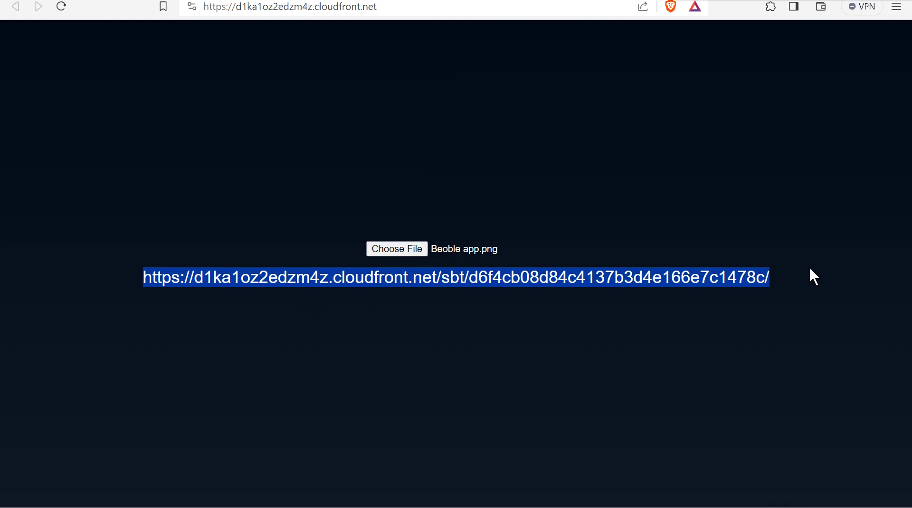
key(ctrl+Tab)
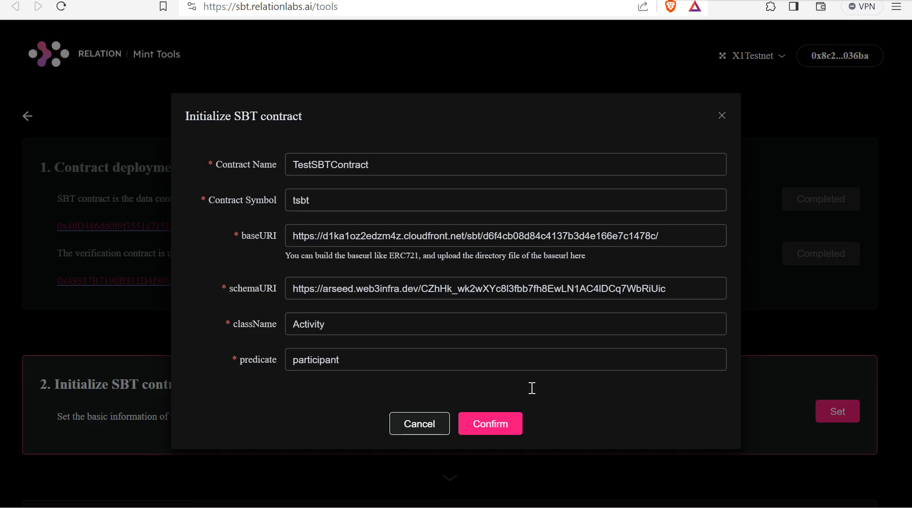
Step: Submit the SBT contract initialization, then initialize the verification contract with the Medium guide's example object name, Token2049
click(503, 421)
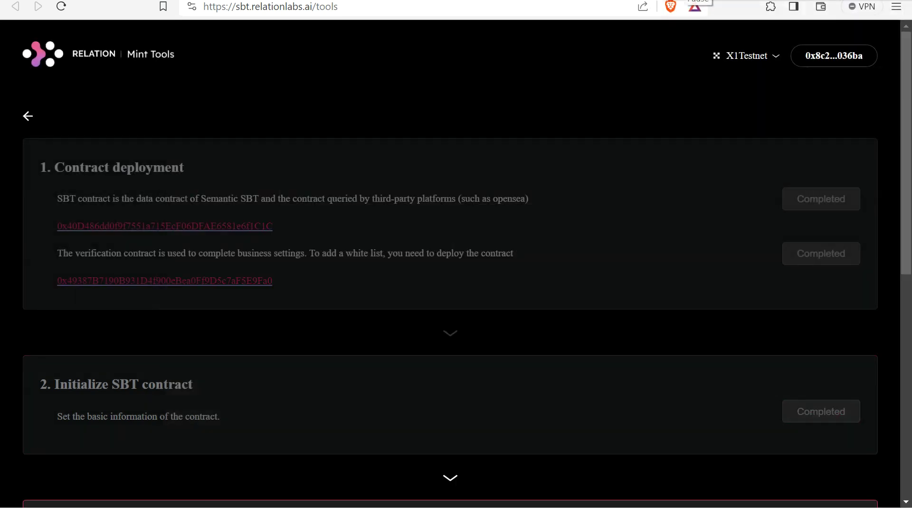
scroll(531, 335, down, 4)
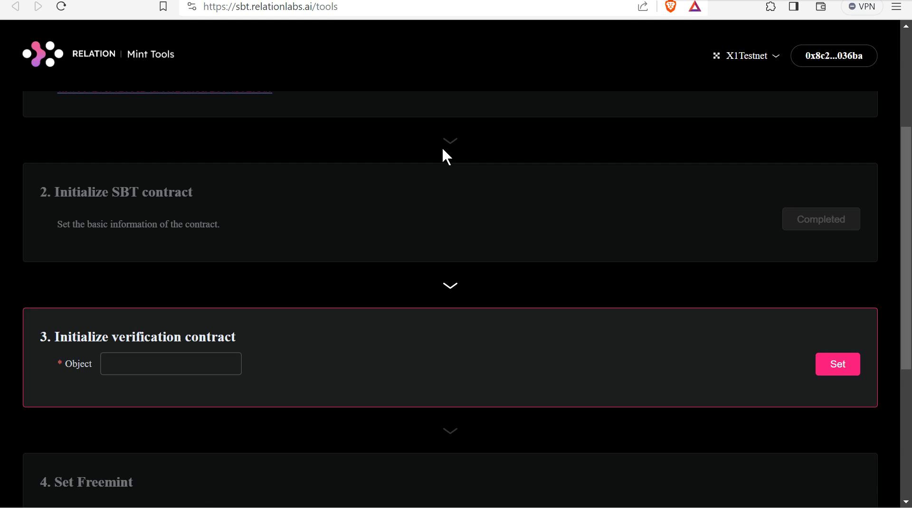
key(ctrl+Tab)
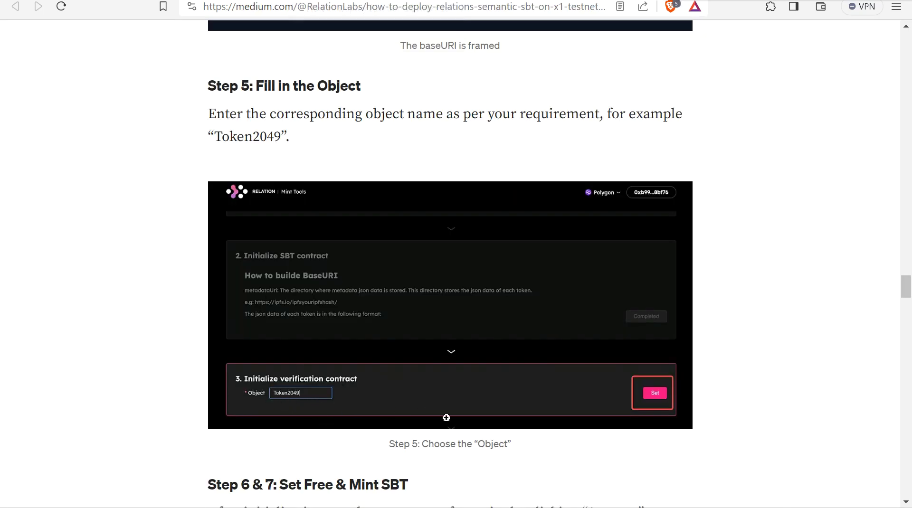
scroll(446, 418, down, 2)
scroll(451, 261, up, 1)
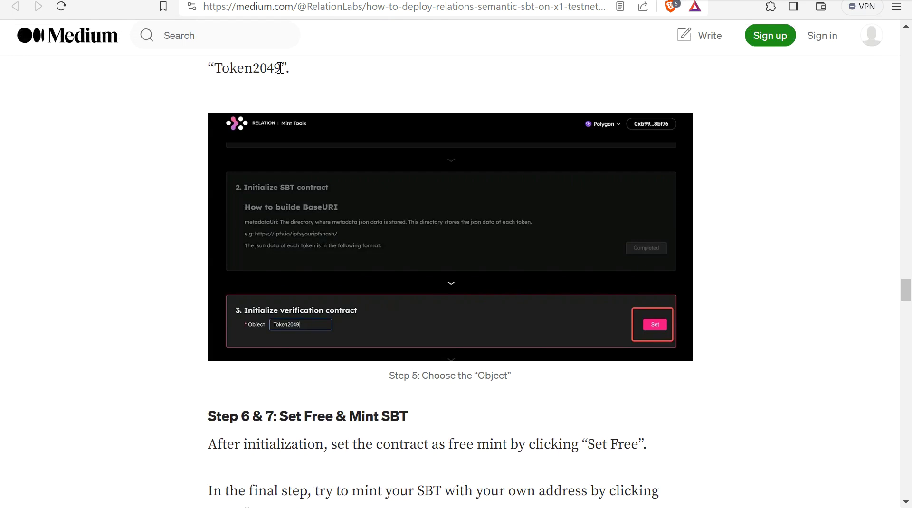
drag(281, 69, 217, 69)
key(ctrl+c)
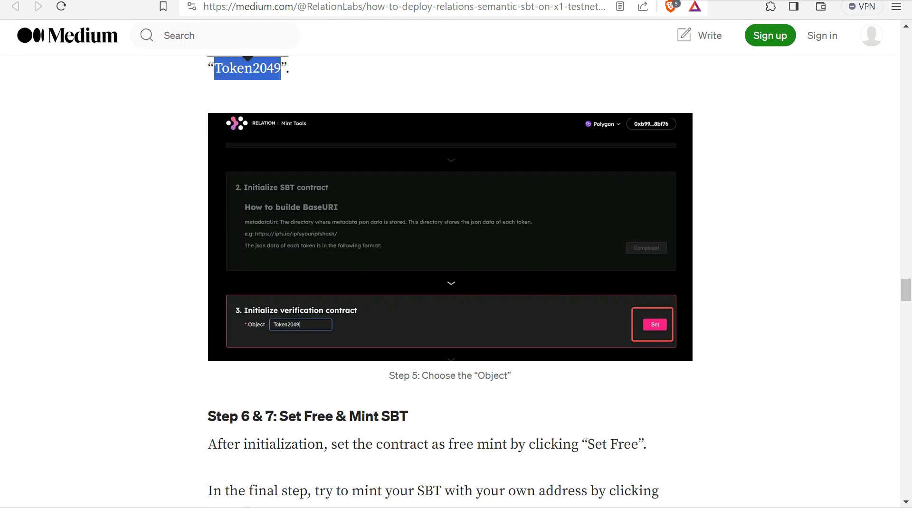
click(541, 0)
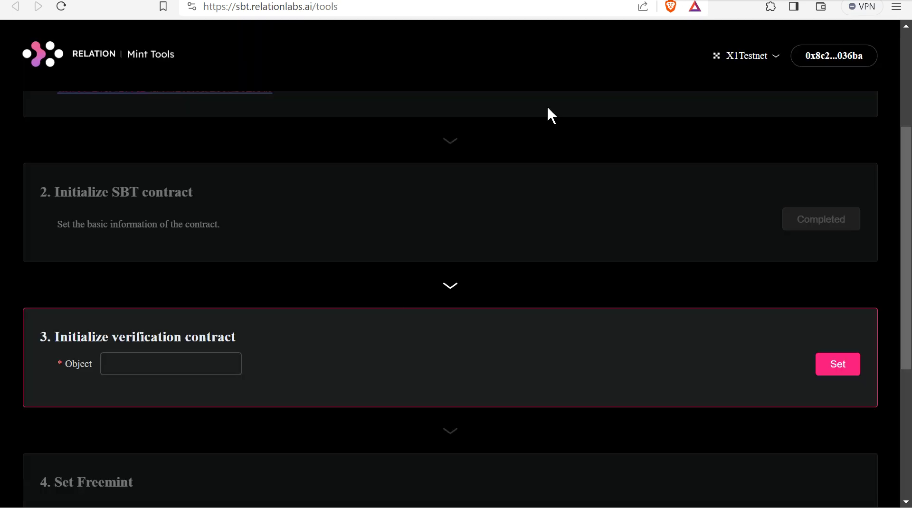
click(195, 362)
key(ctrl+v)
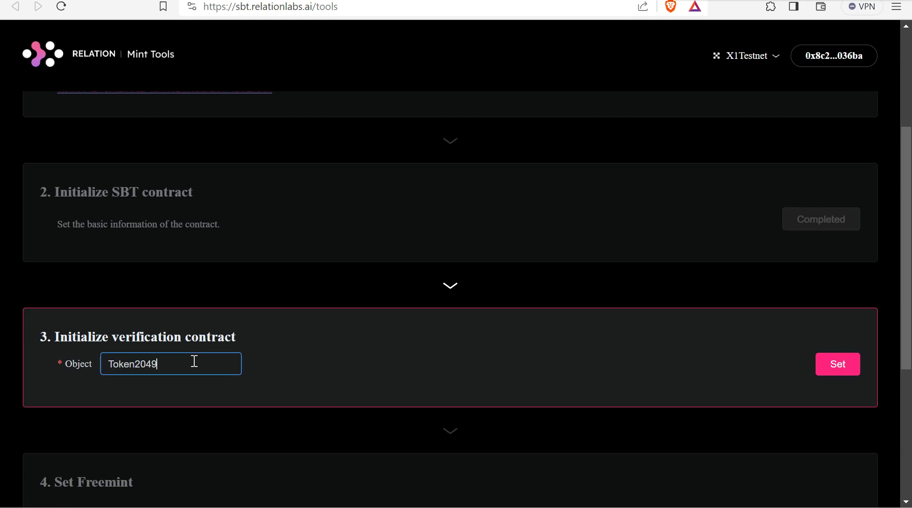
click(835, 376)
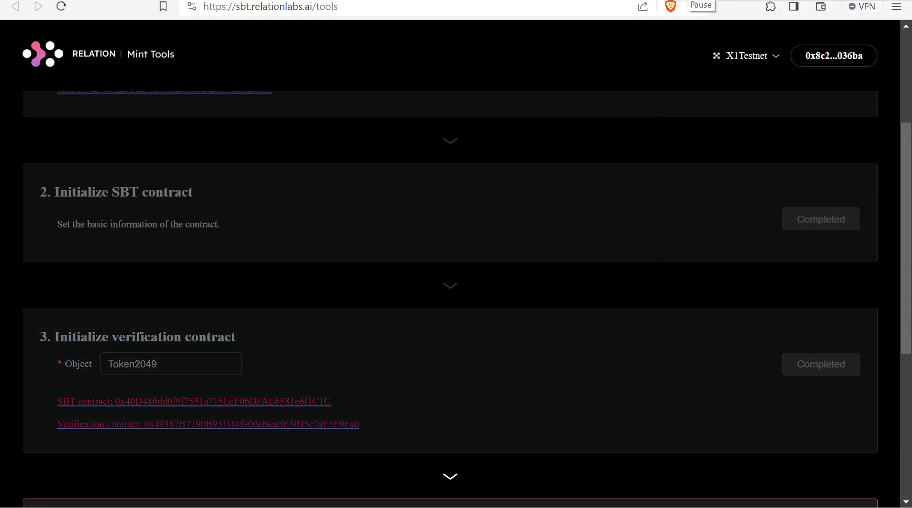
Step: Set the deployed contract to free mint and mint its SBT, confirming both transactions in OKX Wallet
scroll(689, 271, up, 3)
scroll(689, 272, down, 3)
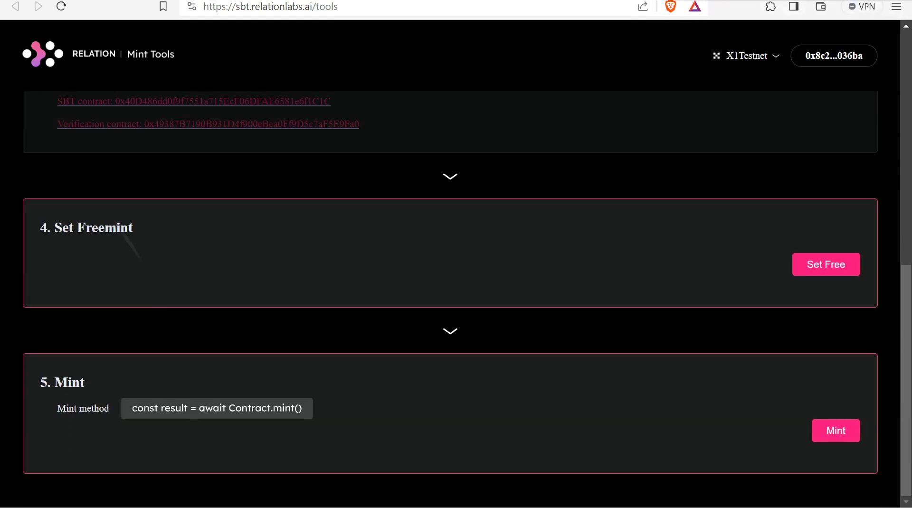
click(807, 269)
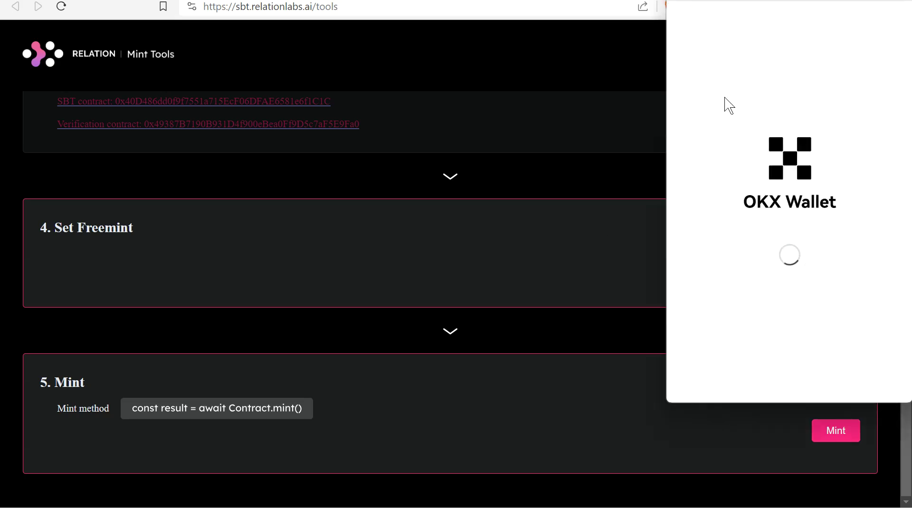
click(847, 369)
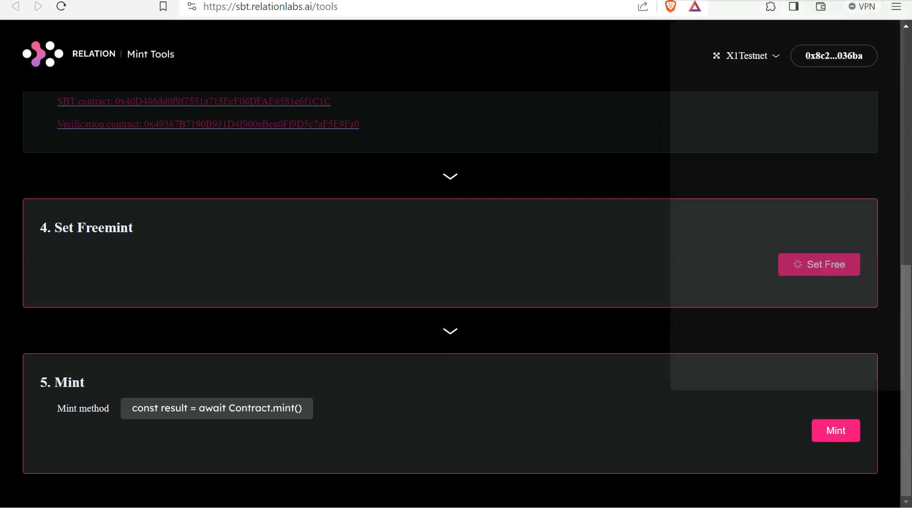
click(826, 429)
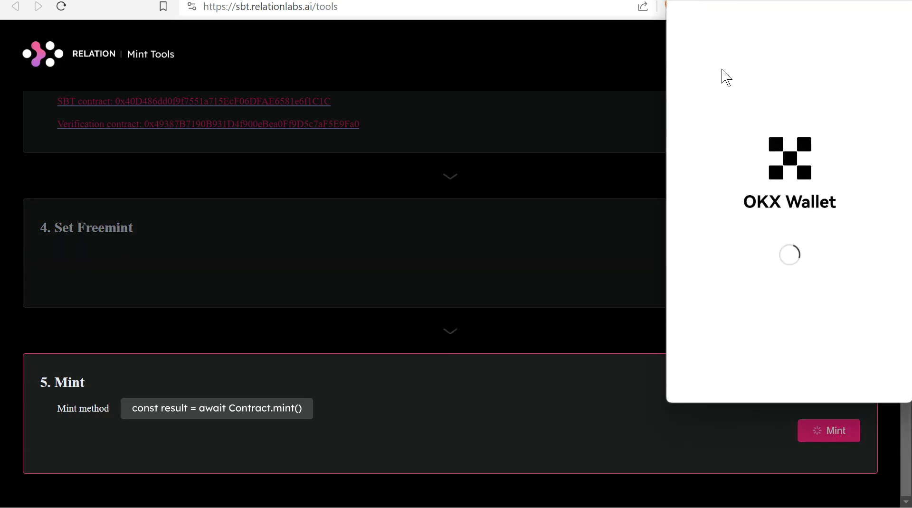
click(847, 369)
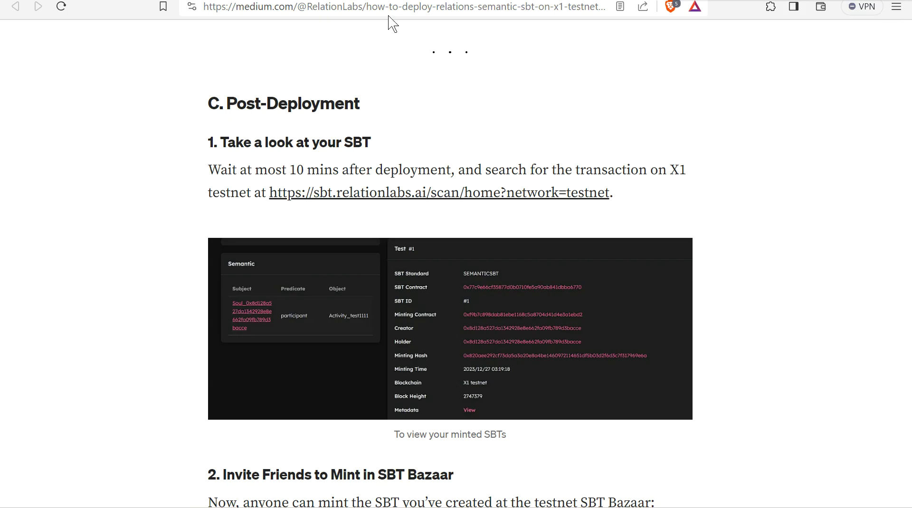
Step: Read the Medium guide's post-deployment section on viewing the minted SBT and inviting friends in SBT Bazaar
drag(268, 170, 734, 174)
scroll(734, 174, down, 2)
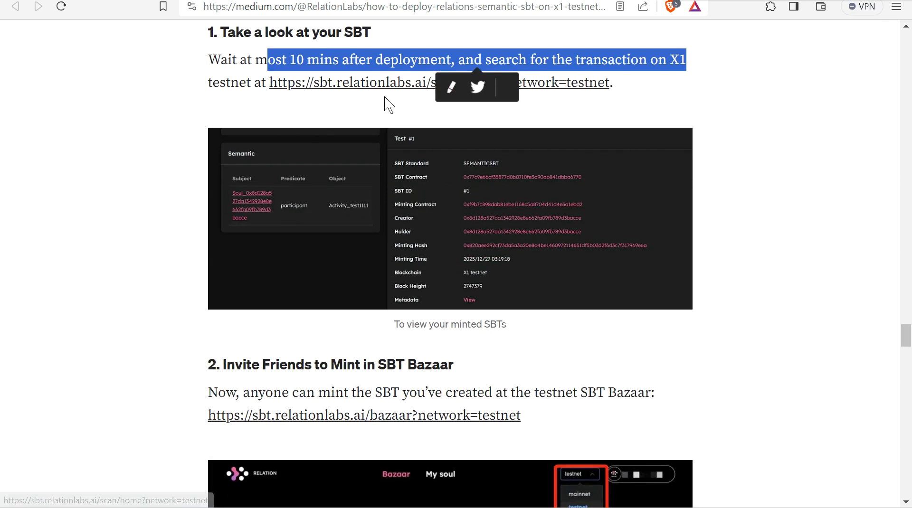
click(421, 117)
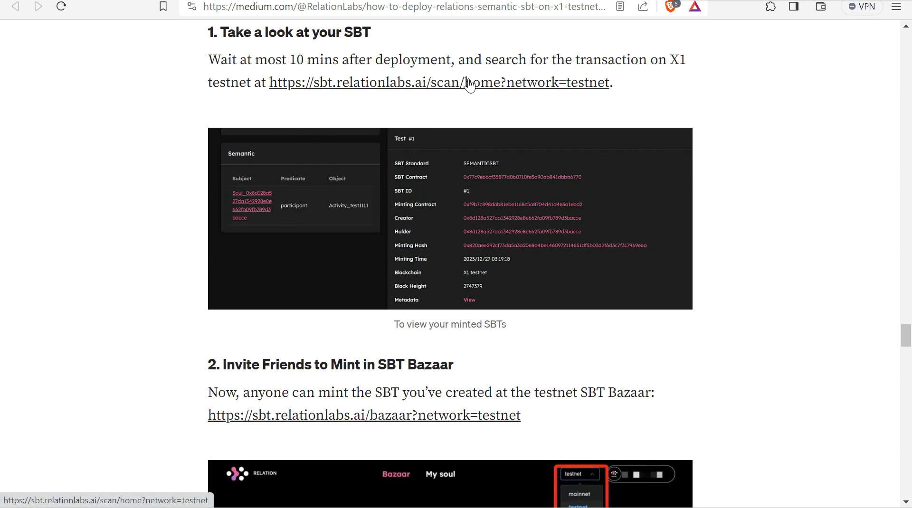
scroll(383, 332, down, 3)
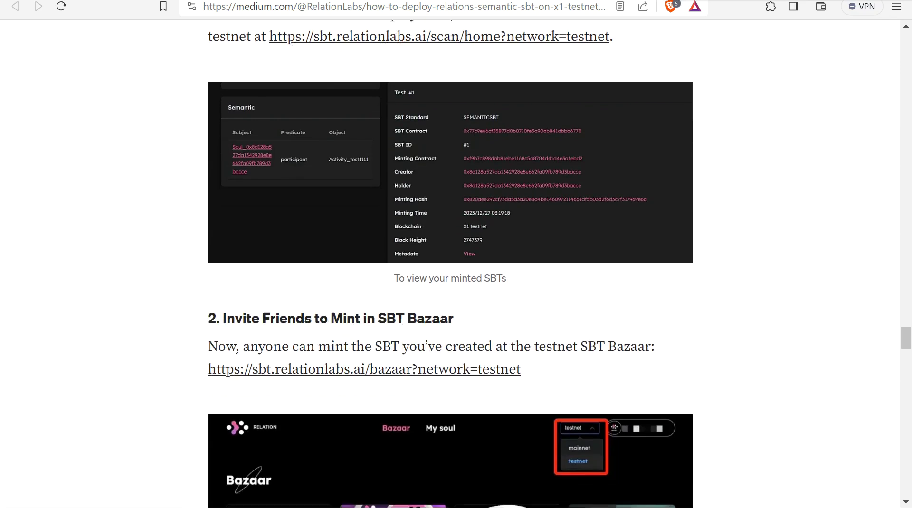
scroll(702, 204, up, 4)
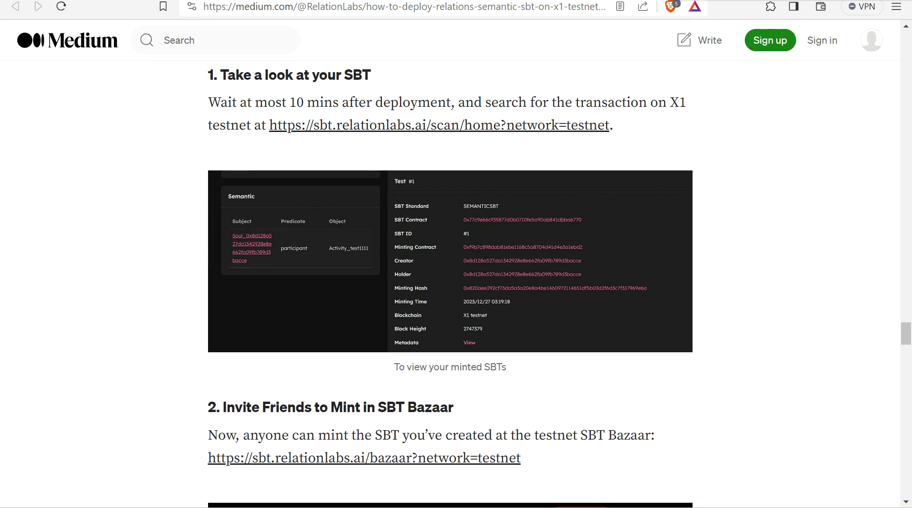
Step: Open Relation's testnet Bazaar from Galxe's Free Mint 3 SBTs task, accepting the external-site risk, and log in with the wallet
key(alt+Tab)
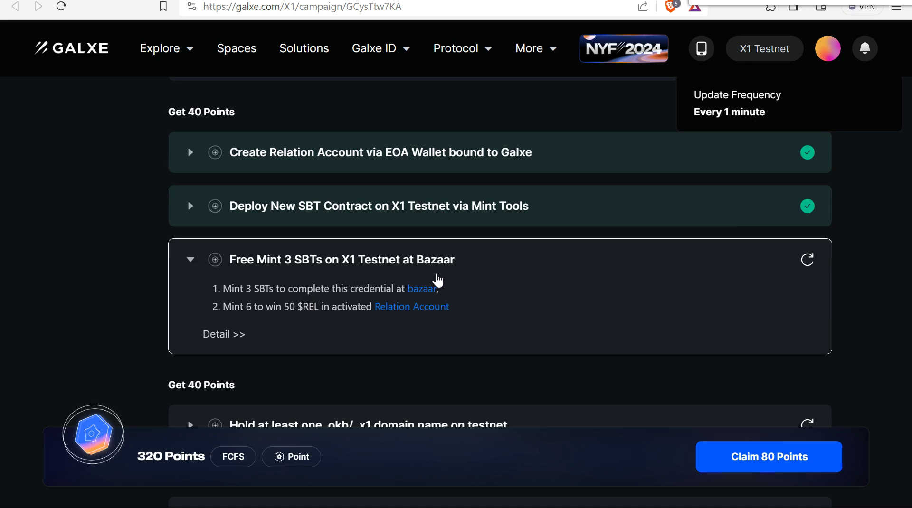
click(423, 290)
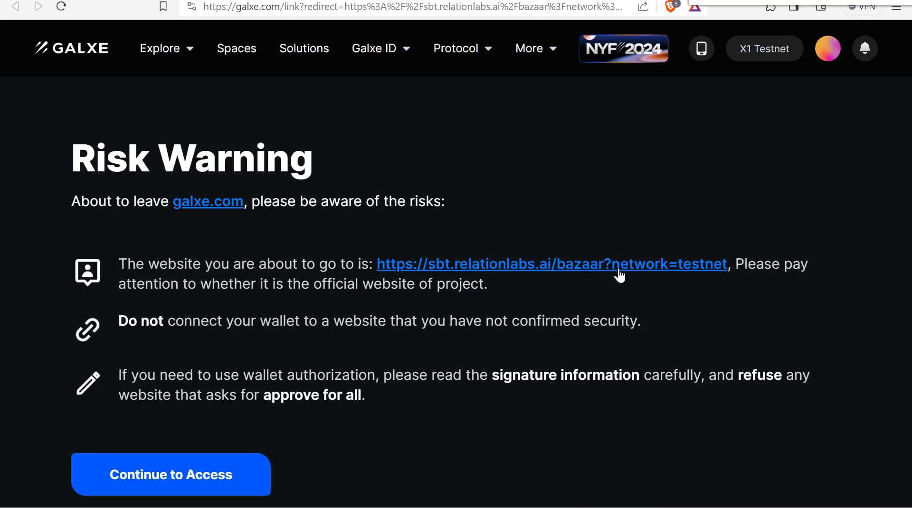
click(617, 273)
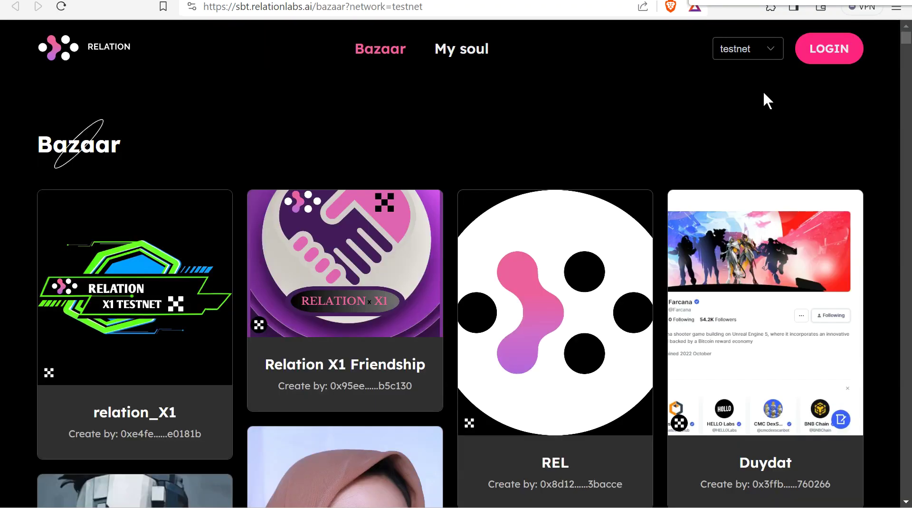
click(764, 49)
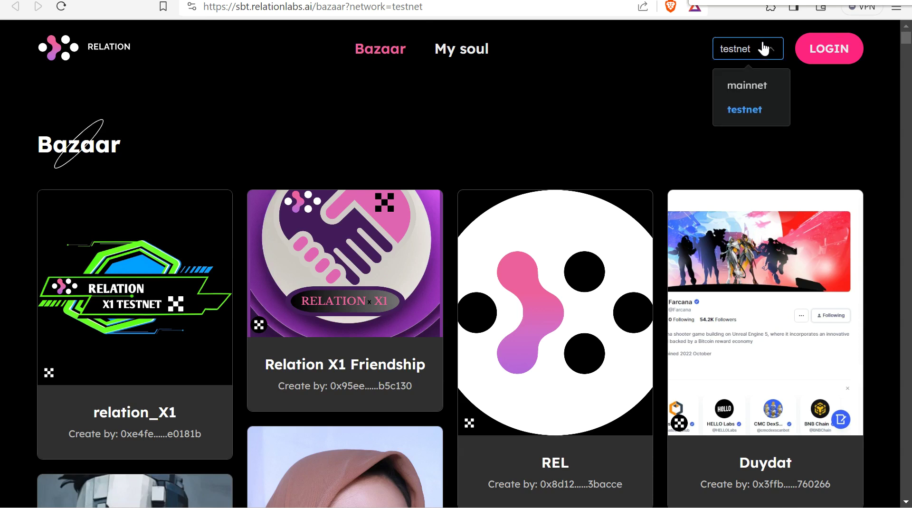
click(764, 49)
click(806, 48)
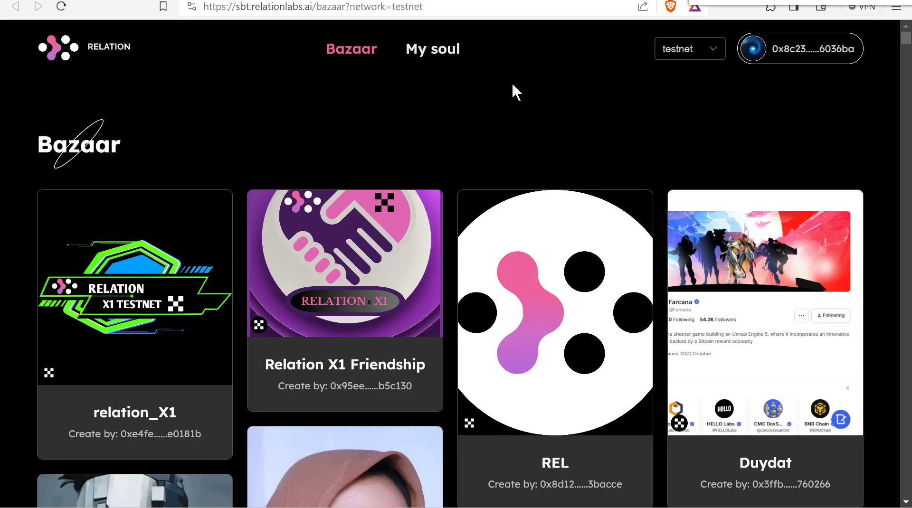
Step: Browse the Bazaar's SBTs, check the account's minted SBTs under My soul, and recheck the minting requirement on Galxe
scroll(513, 85, down, 15)
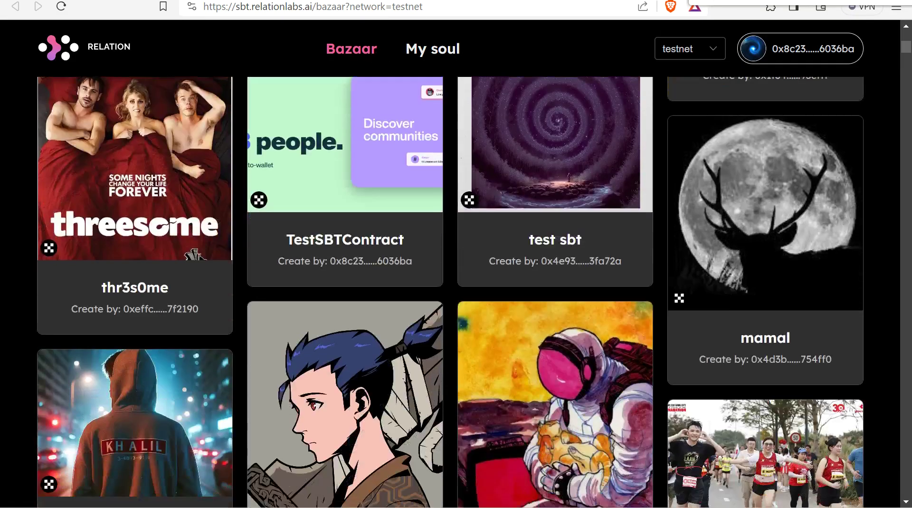
scroll(451, 293, down, 15)
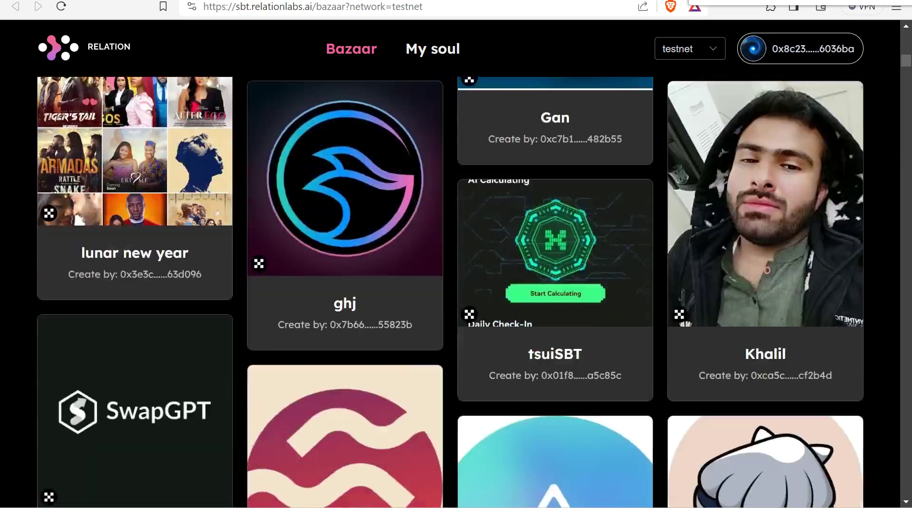
scroll(450, 293, down, 5)
scroll(450, 292, up, 20)
click(433, 49)
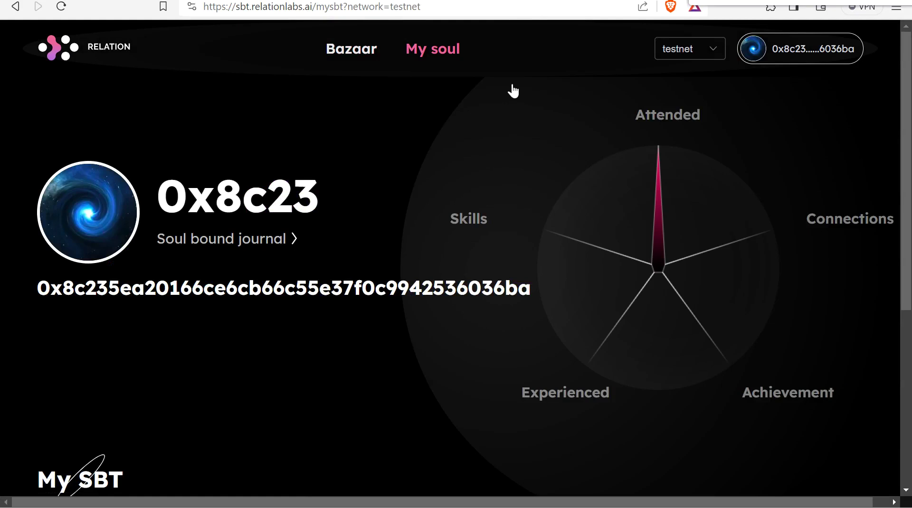
scroll(513, 91, down, 6)
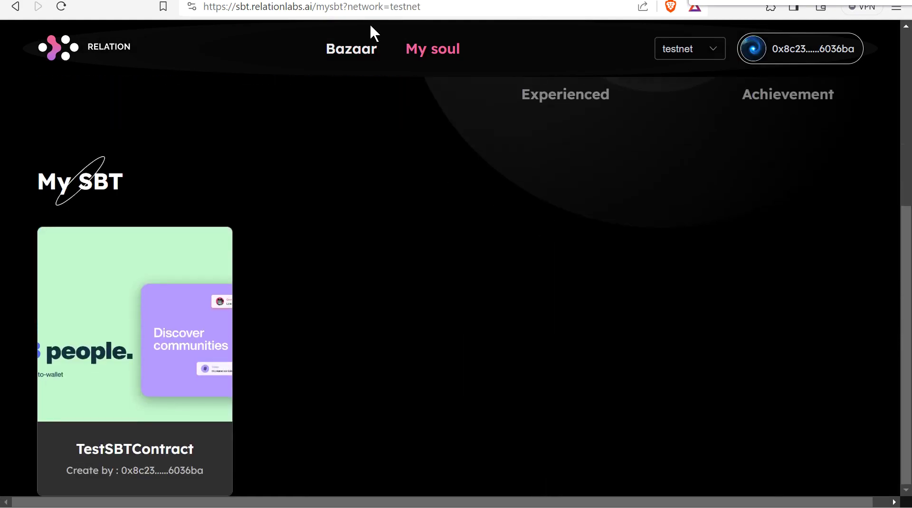
click(530, 1)
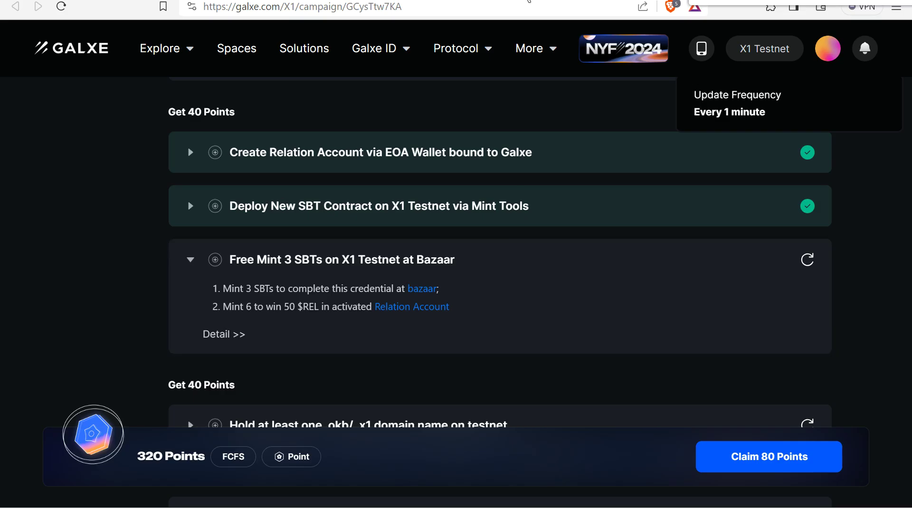
key(ctrl+Tab)
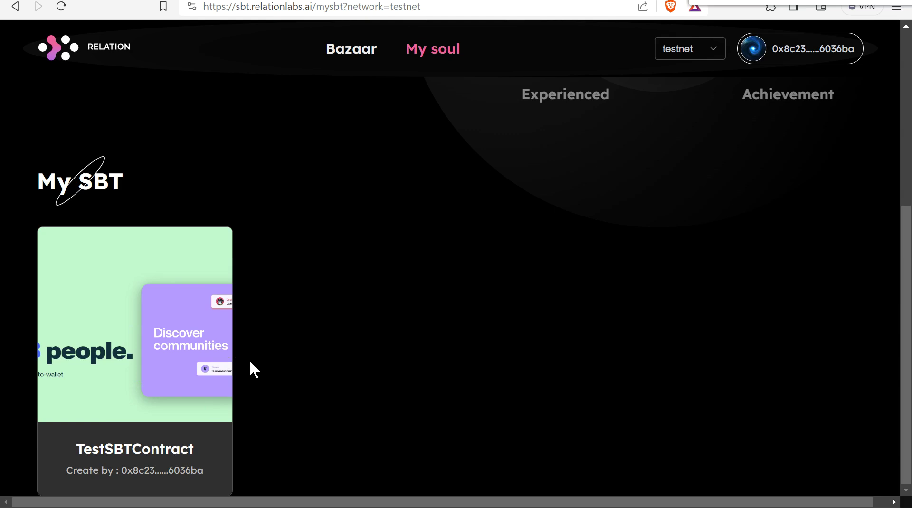
Step: Check eligibility for the "test sbt" in the testnet Bazaar and claim it, confirming the contract interaction in the wallet
click(372, 57)
scroll(601, 424, down, 7)
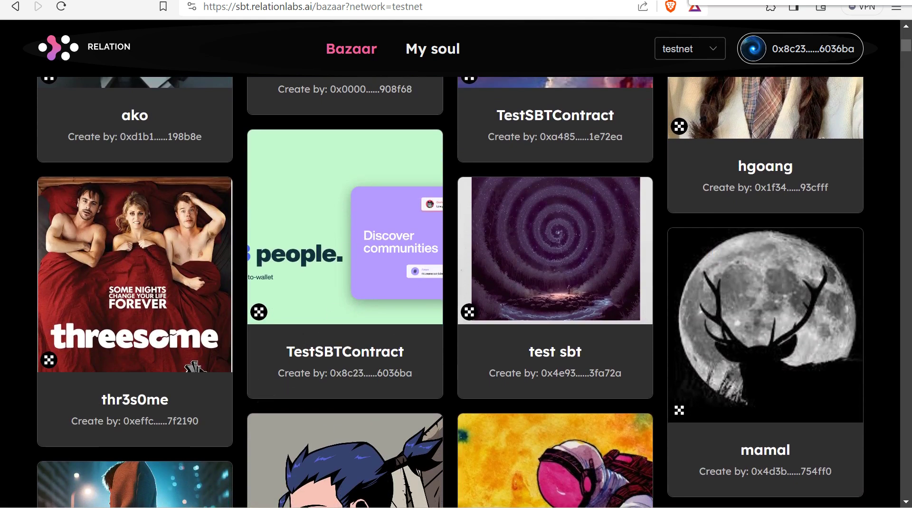
click(579, 328)
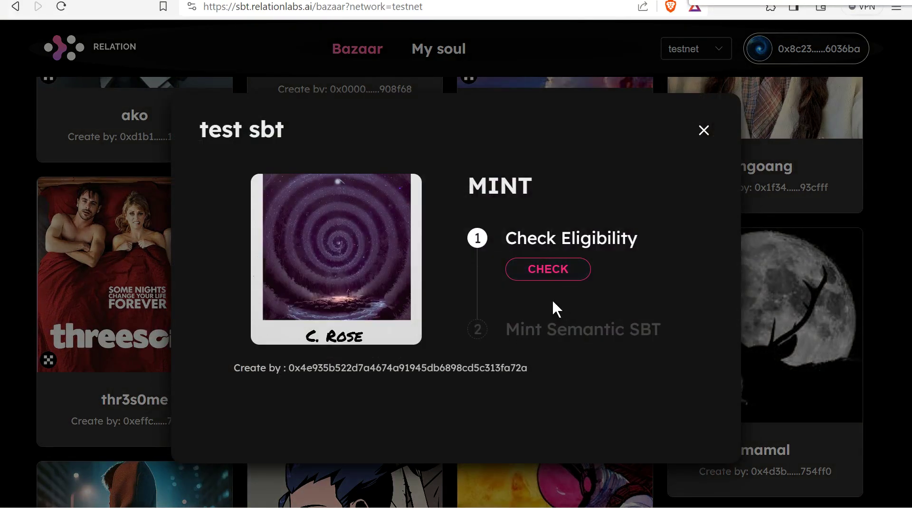
click(565, 276)
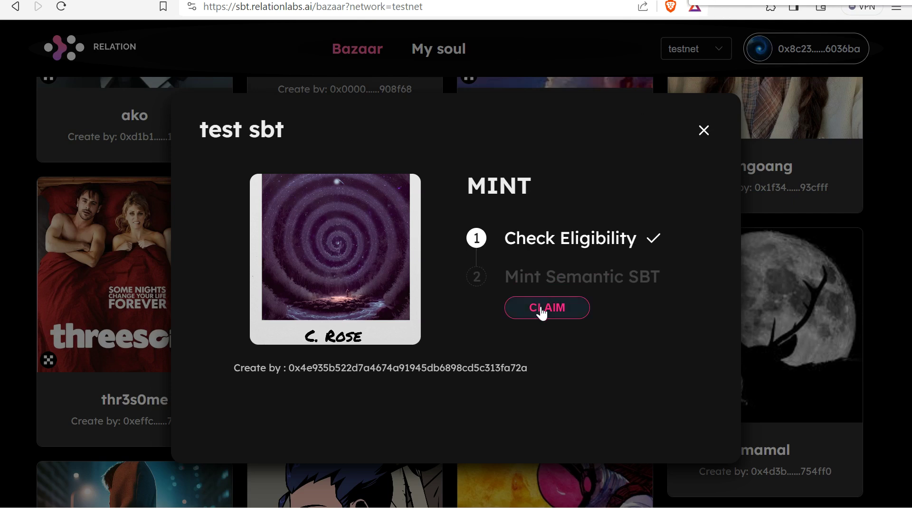
click(540, 308)
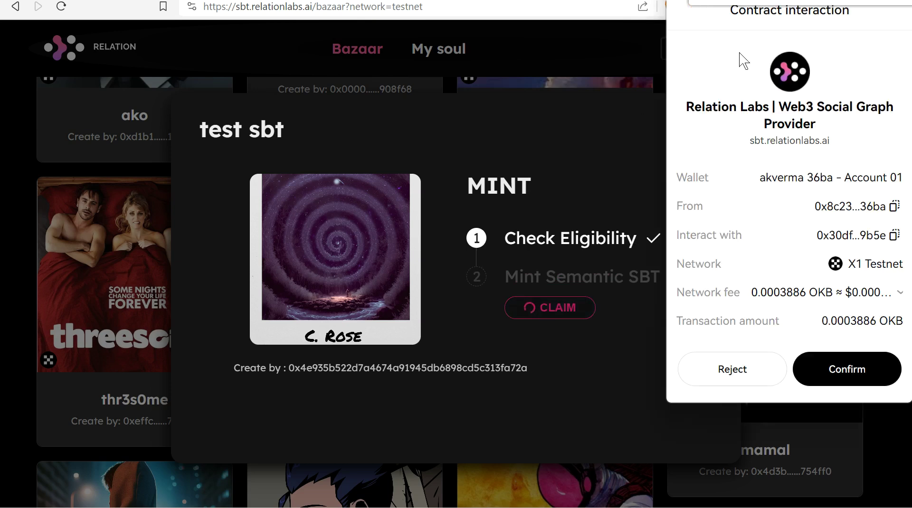
click(808, 373)
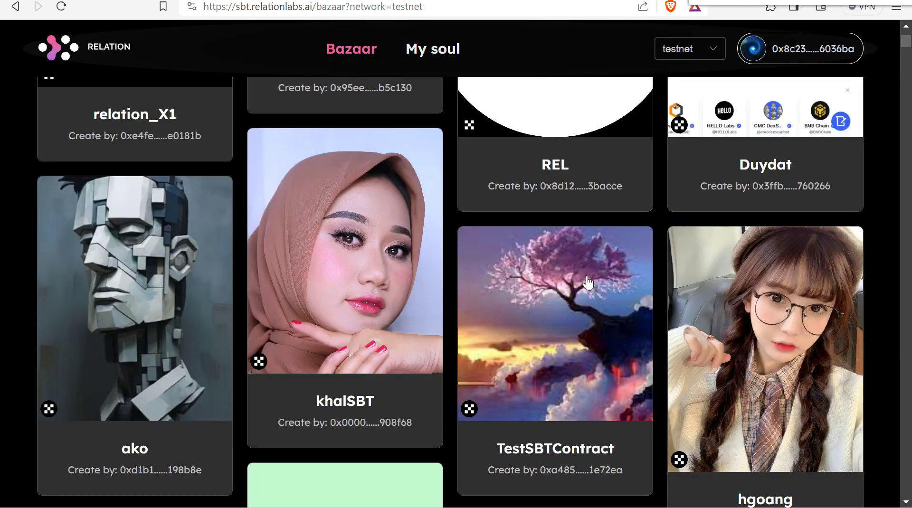
Step: Check eligibility for and mint the TestSBTContract and "ako" SBTs in the testnet Bazaar
click(586, 275)
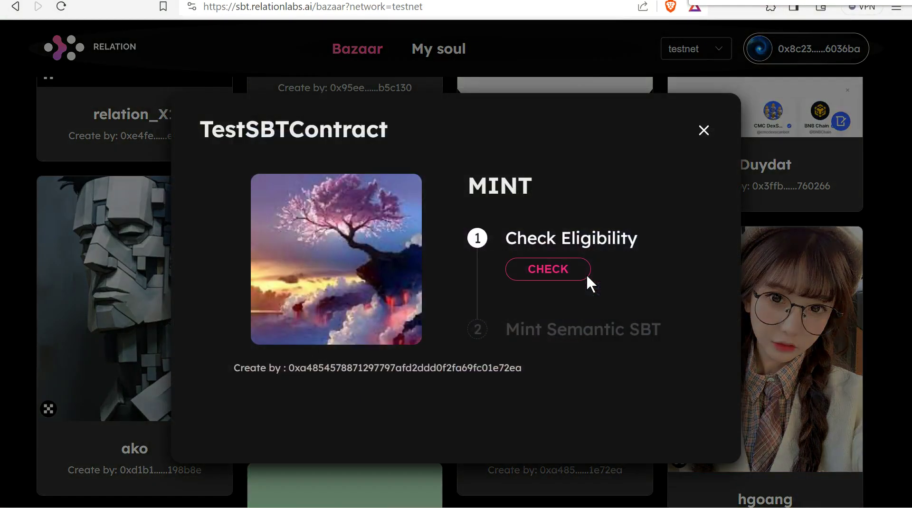
click(568, 281)
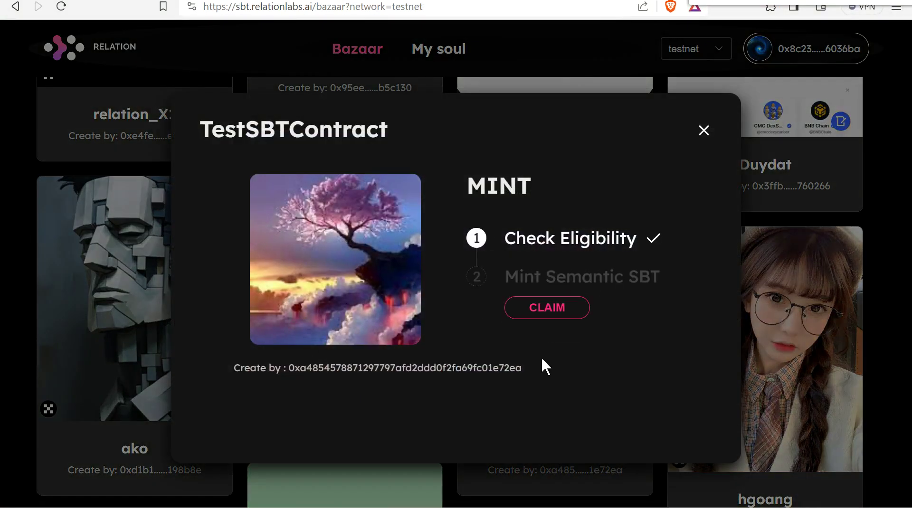
click(562, 310)
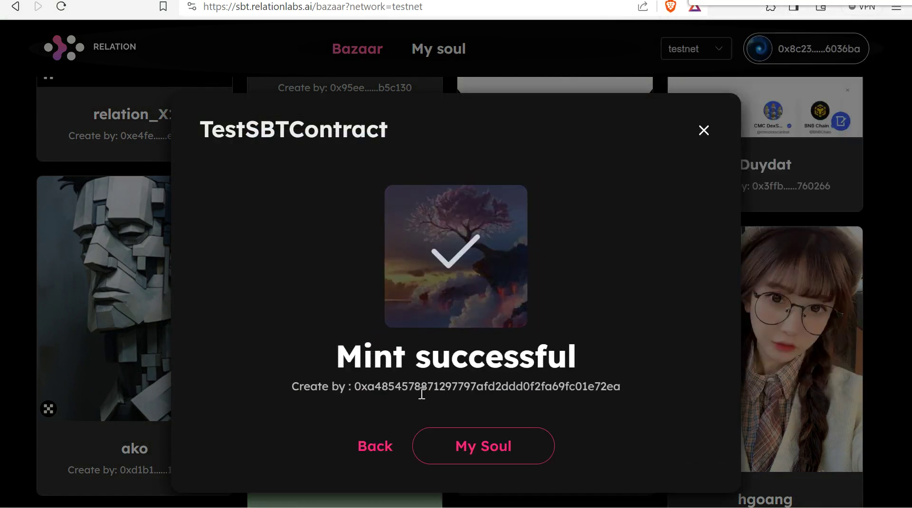
click(377, 449)
click(117, 335)
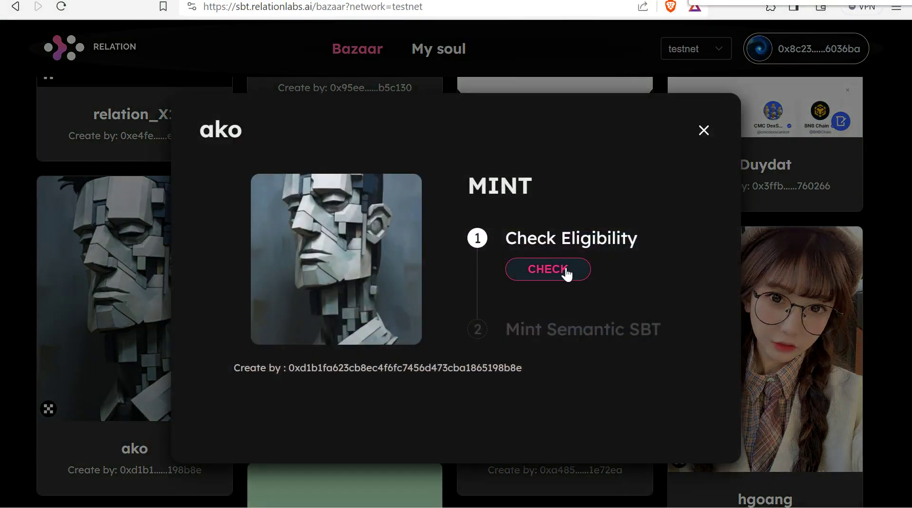
click(567, 271)
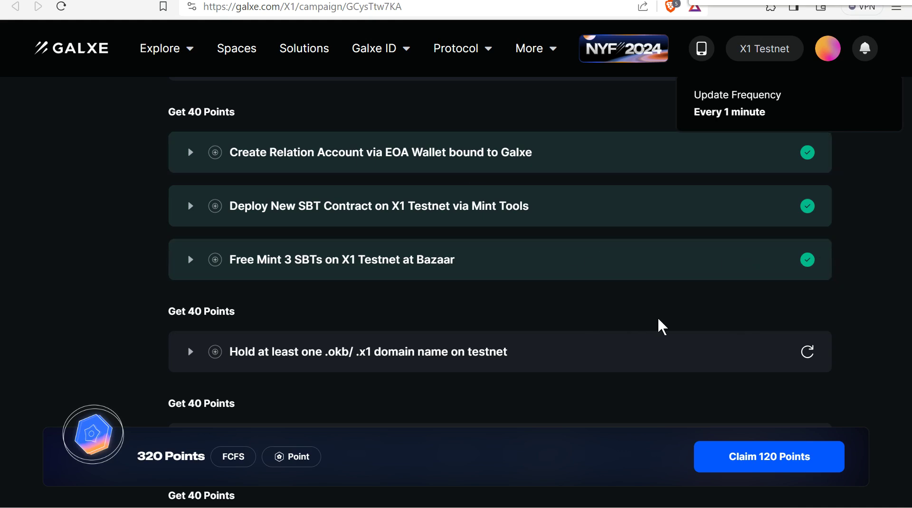
Step: Open OKB Name Service from the details of Galxe's .okb/.x1 domain task and connect the OKX Wallet on X1 Testnet
scroll(714, 321, down, 3)
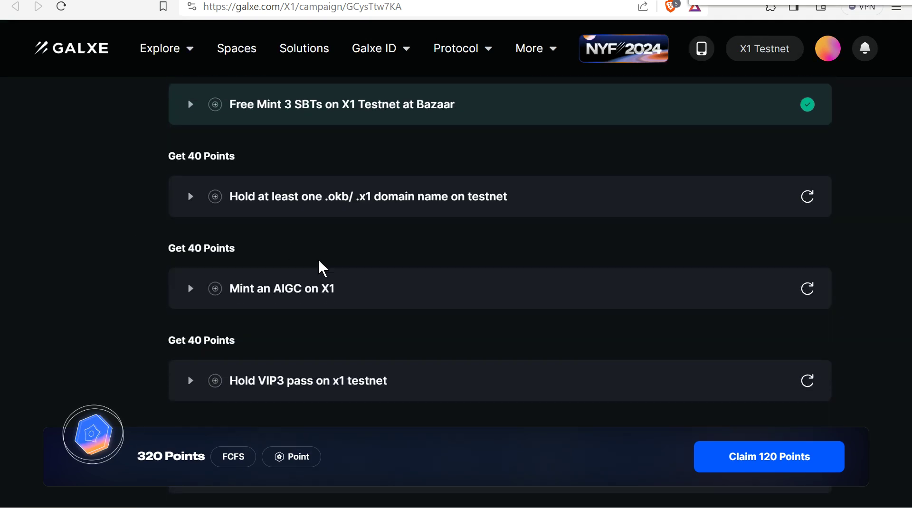
click(194, 204)
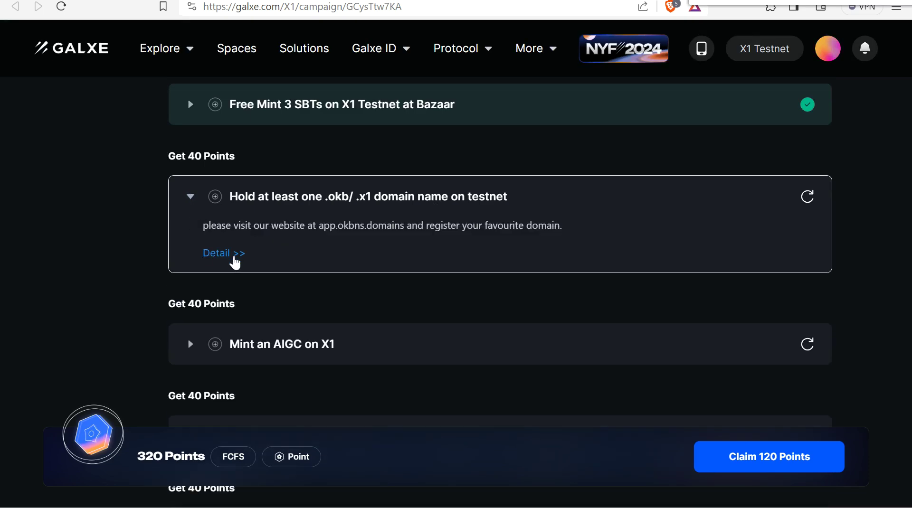
click(233, 255)
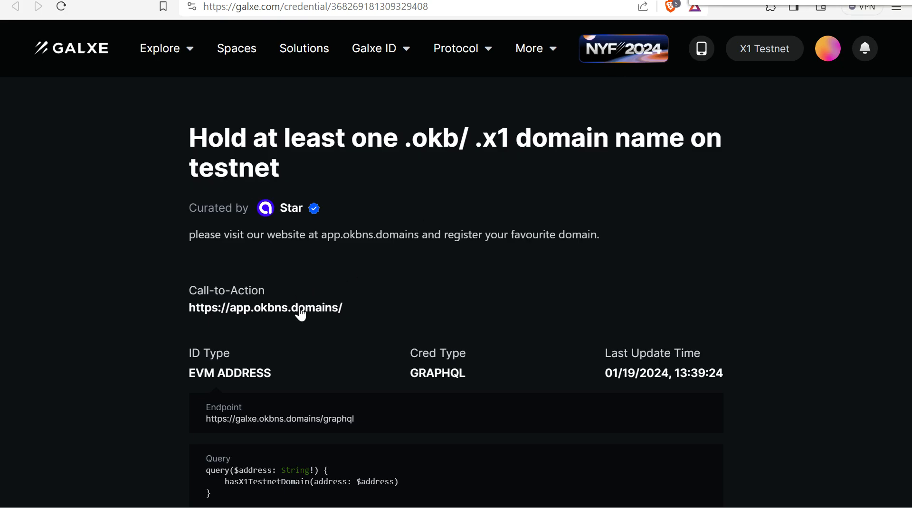
click(299, 308)
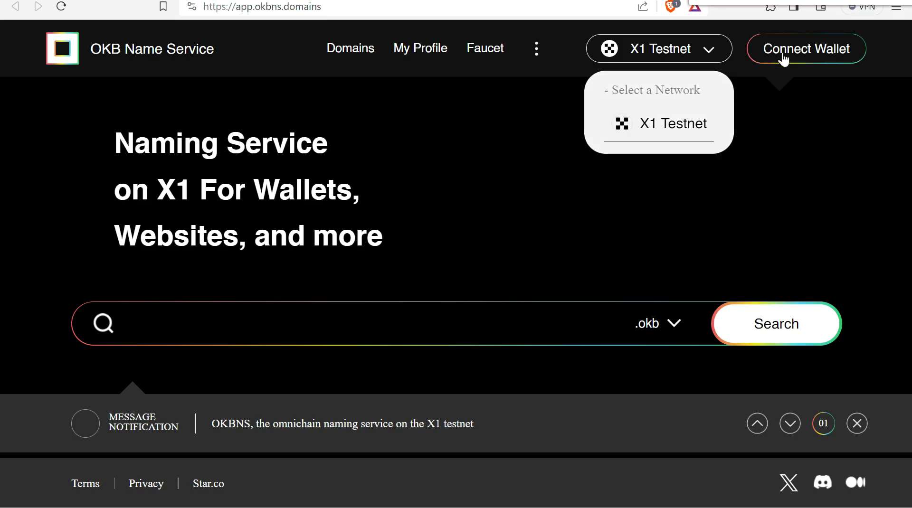
click(784, 59)
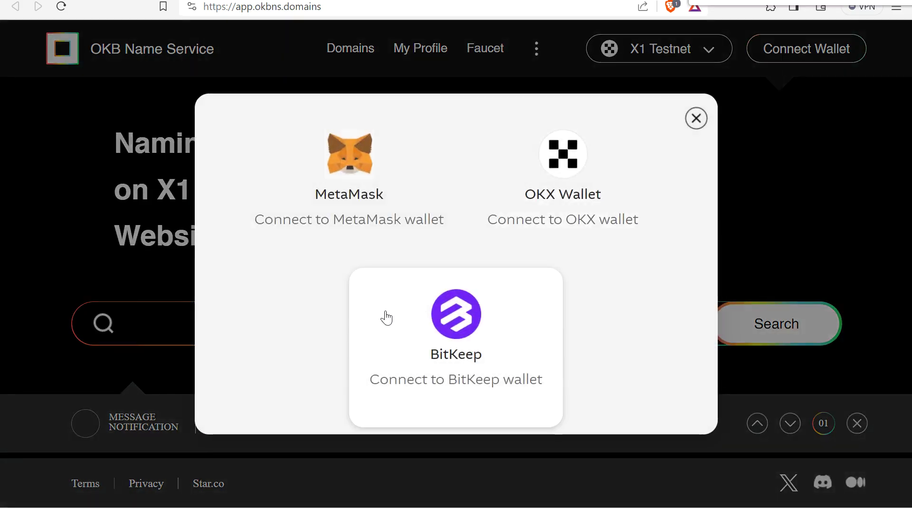
click(576, 174)
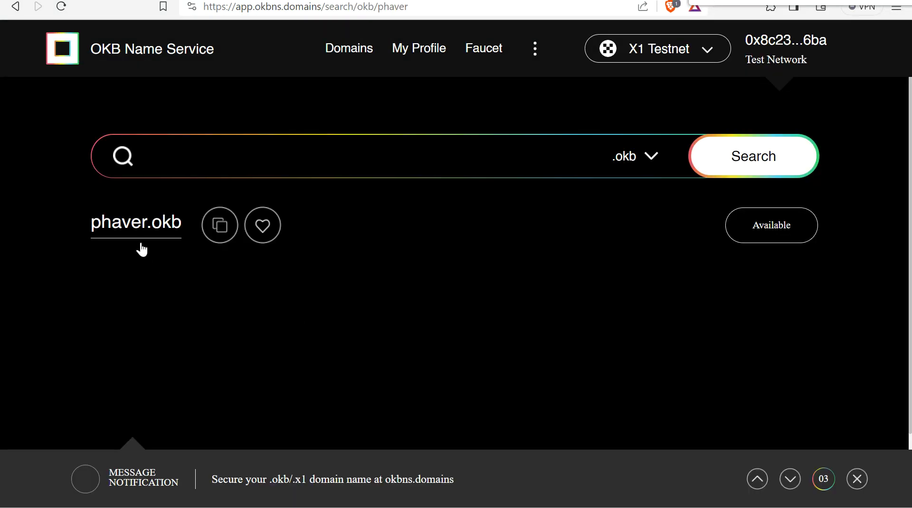
Step: Register the available domain phaver.okb with OKB for a registration period of 5
click(741, 235)
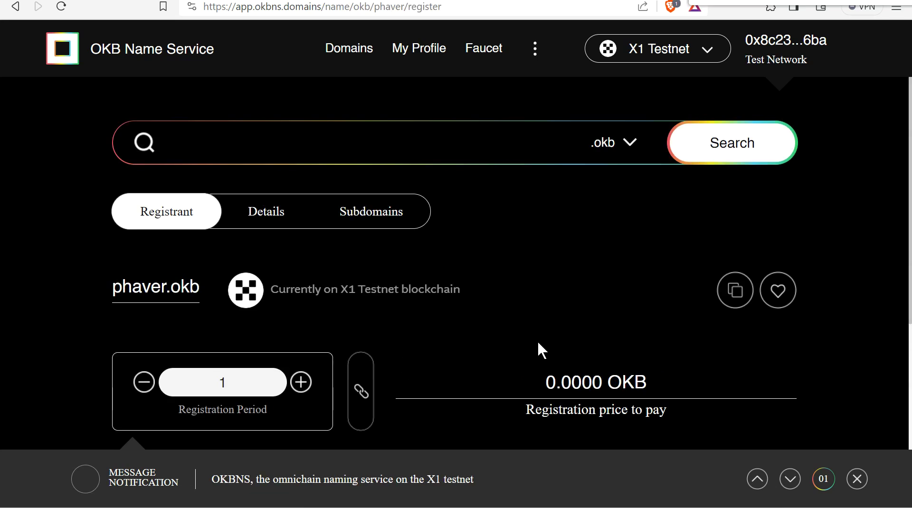
click(300, 383)
scroll(304, 394, down, 3)
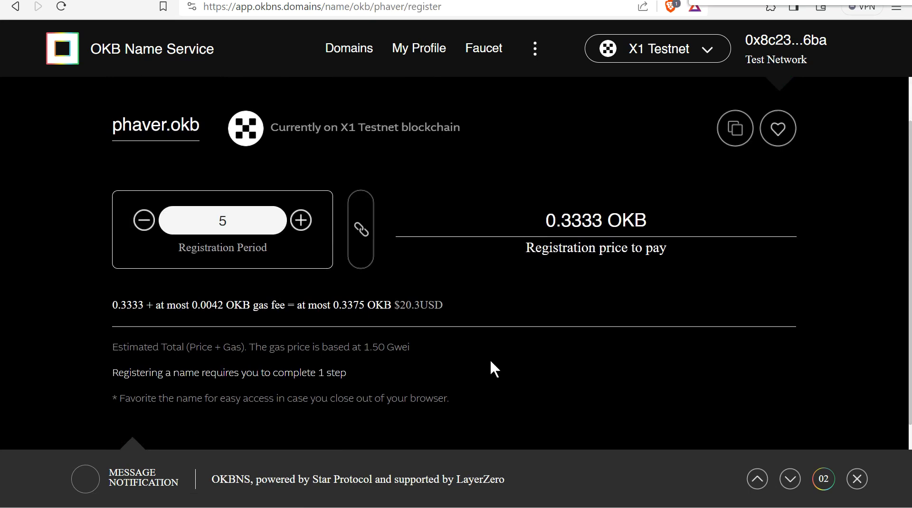
scroll(490, 364, down, 3)
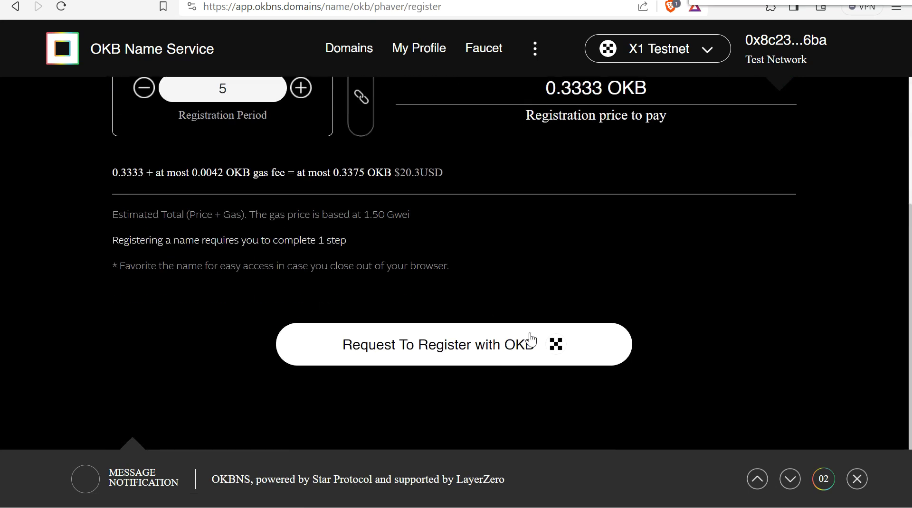
click(500, 355)
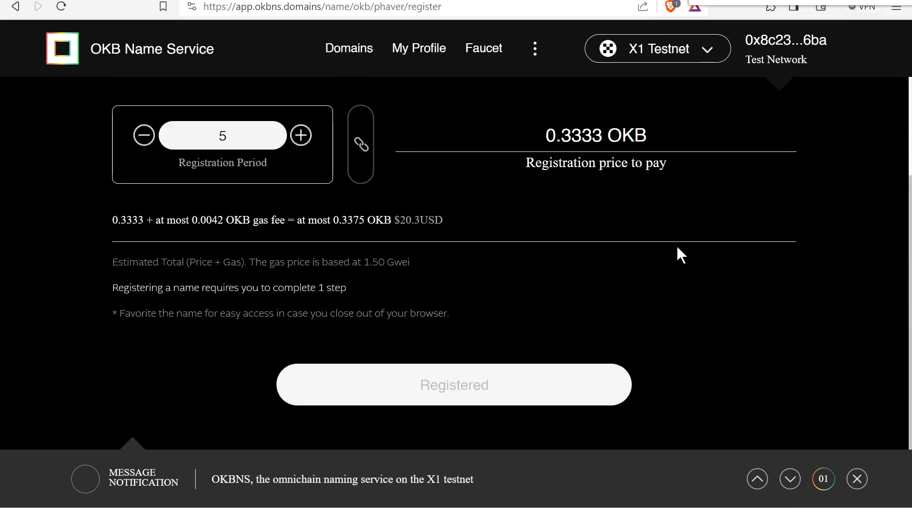
Step: Return to Galxe and open the DEGO home page through the Text to Image tutorial of the "Mint an AIGC on X1" task
click(247, 0)
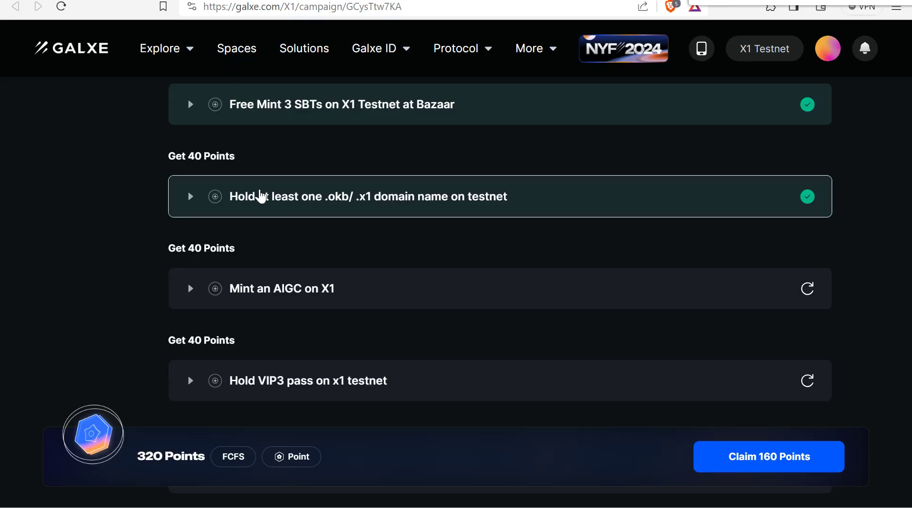
scroll(336, 197, down, 2)
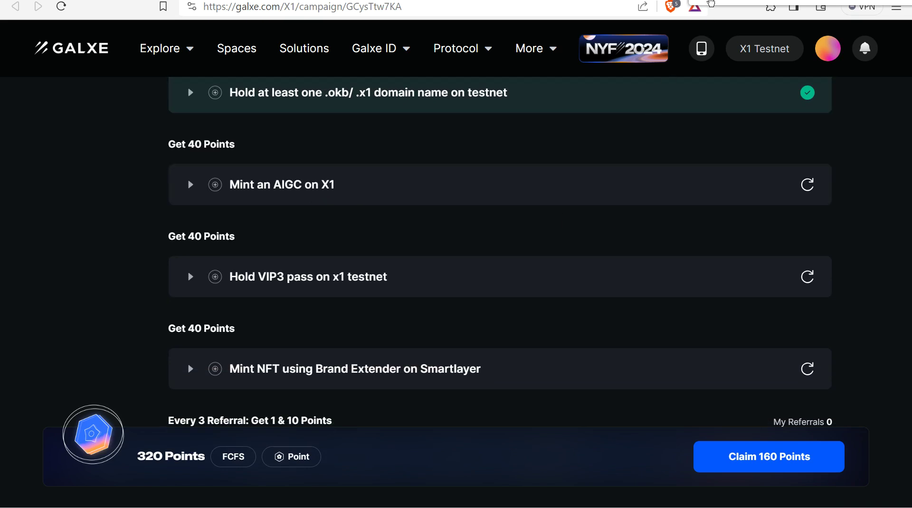
click(304, 187)
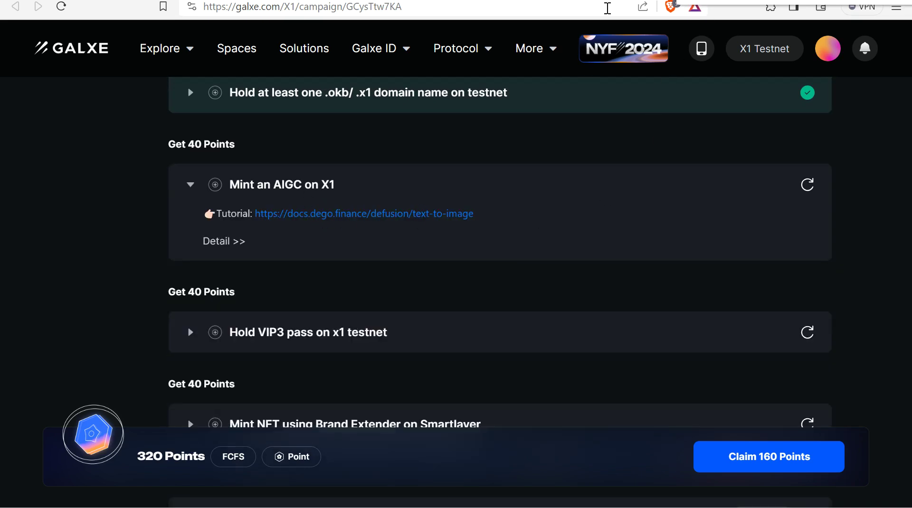
click(364, 214)
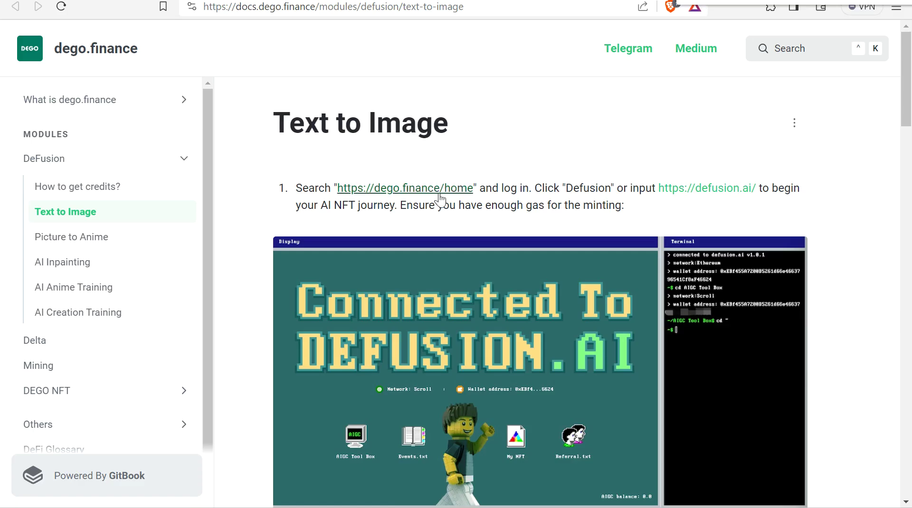
click(437, 193)
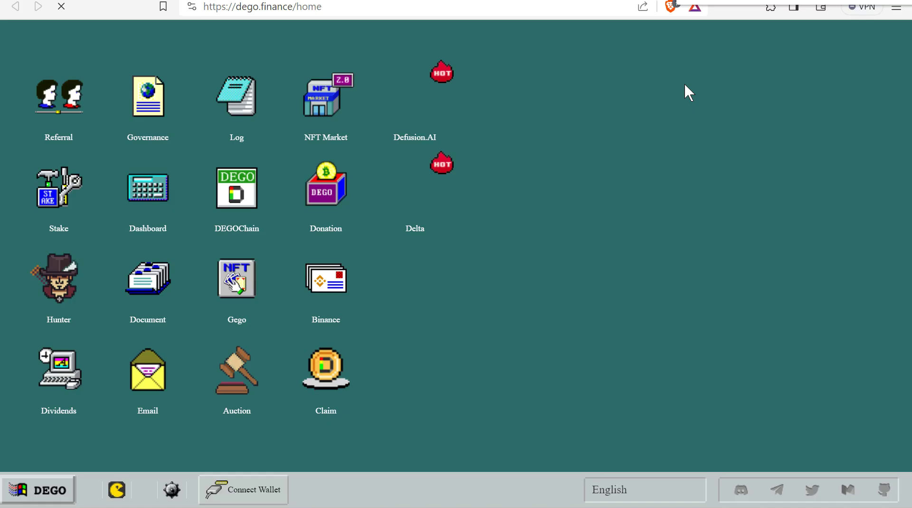
Step: Dismiss the MetaMask account window on DEGO and connect the OKX Wallet, approving the connection request
click(269, 497)
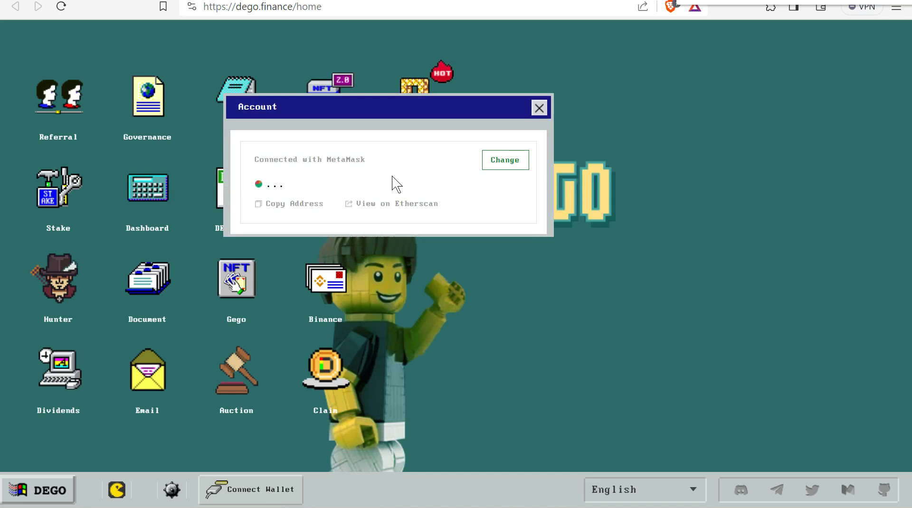
click(539, 109)
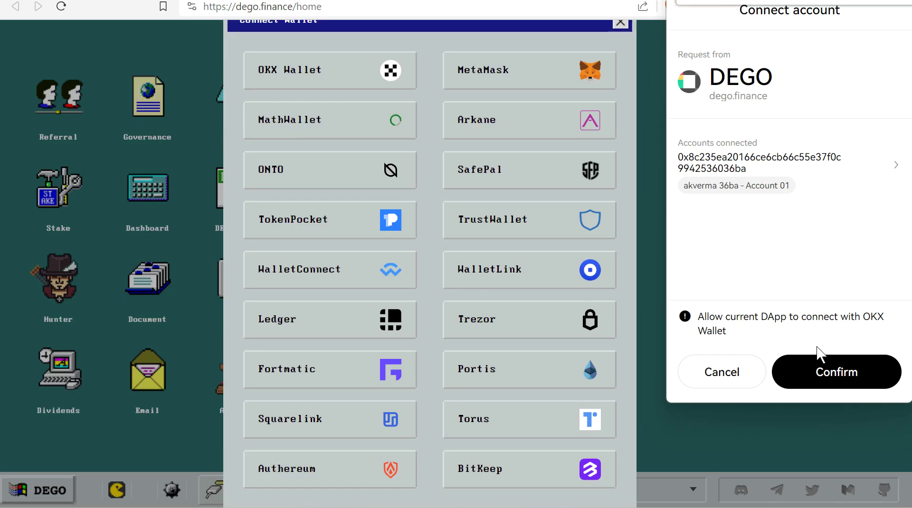
click(819, 374)
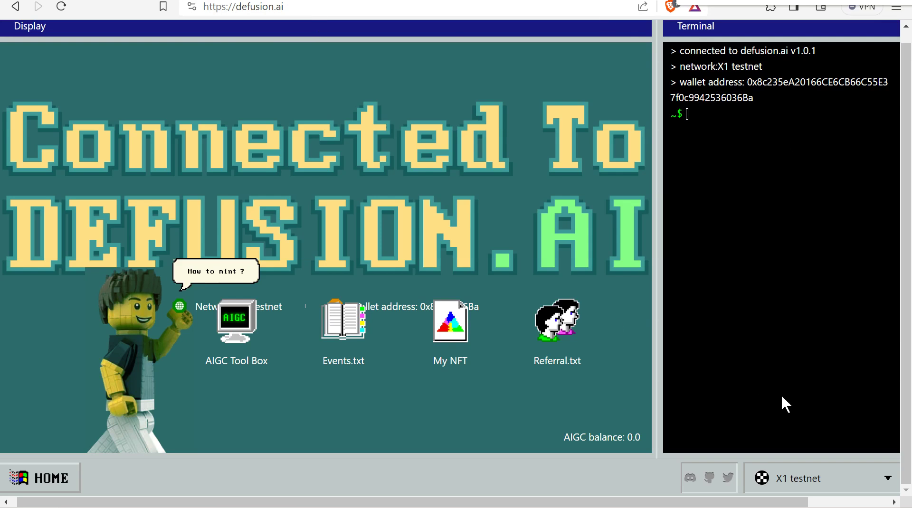
Step: Open Defusion's AIGC Tool Box and generate DEGO Pixel images at 512 * 512 from the prompt "phaver", approving the sign-in signature
click(786, 475)
double_click(236, 335)
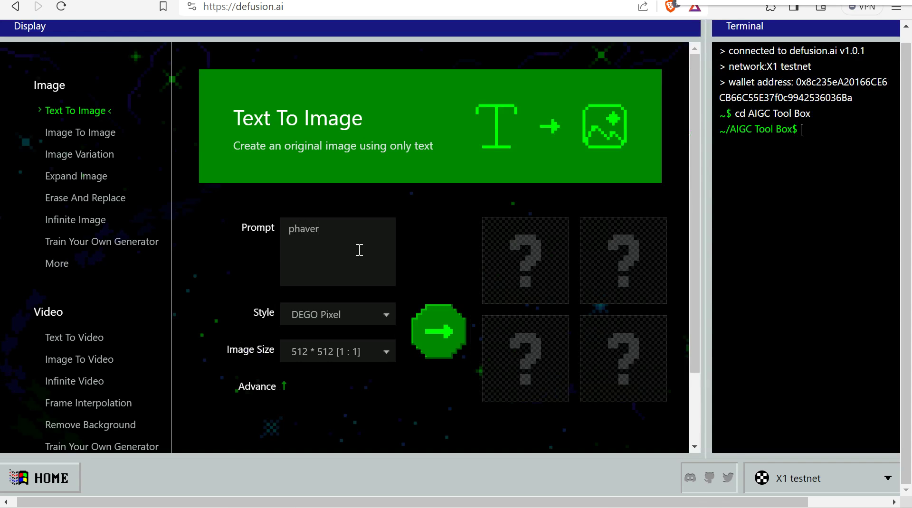
click(431, 336)
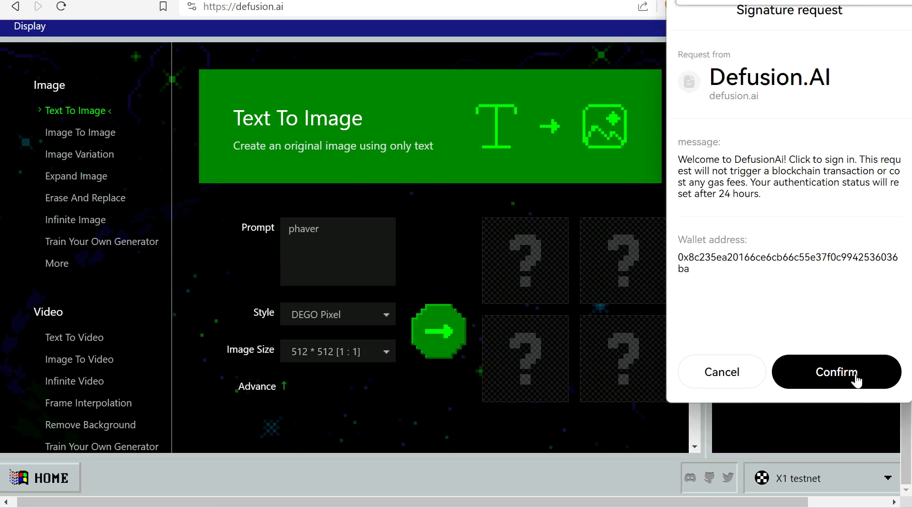
click(857, 378)
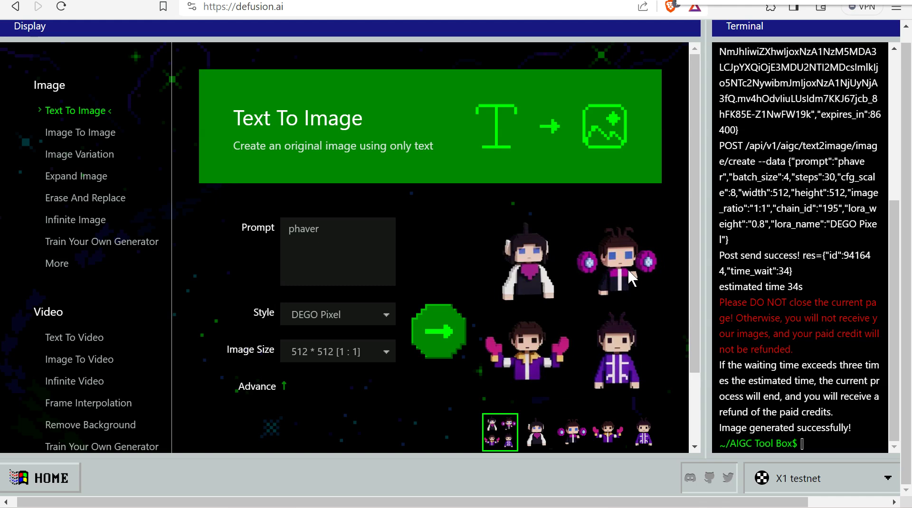
Step: Select the first of the four generated images and share it on Twitter with the prefilled post
click(536, 440)
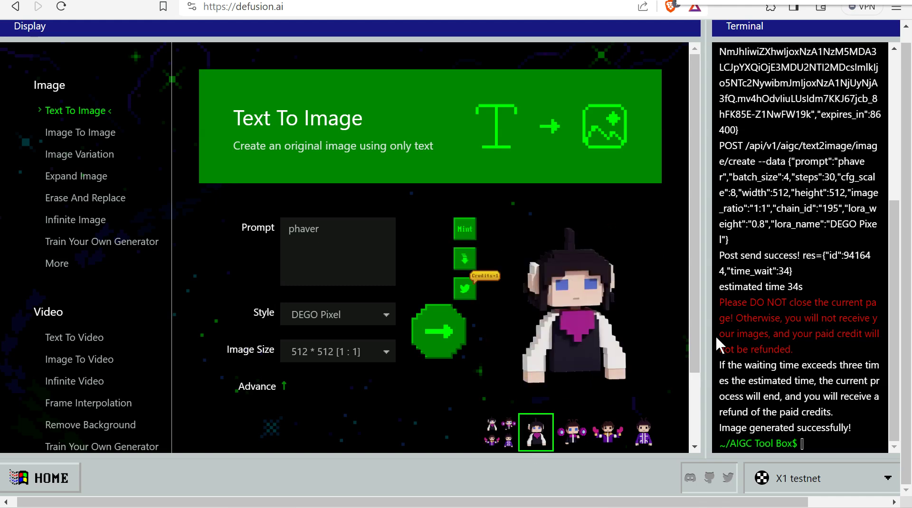
drag(697, 328, 691, 432)
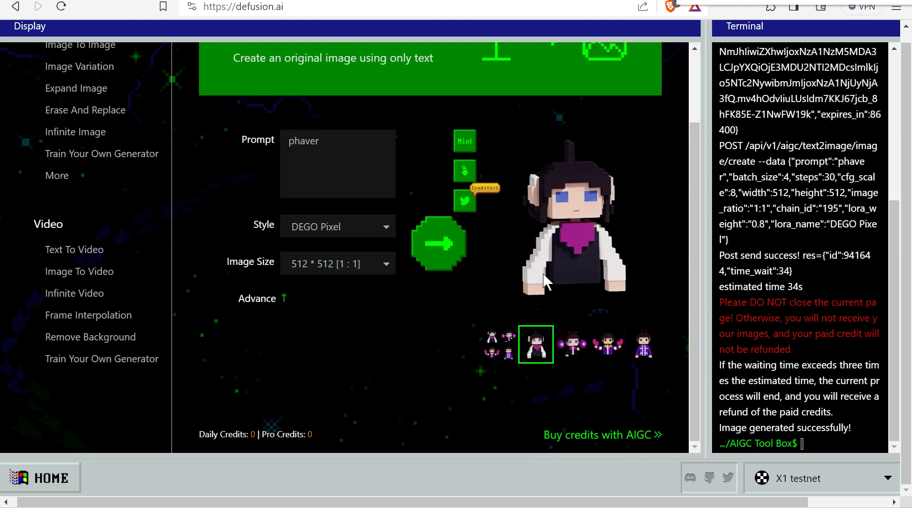
mouse_move(691, 256)
mouse_down()
mouse_move(688, 158)
mouse_move(688, 273)
mouse_up()
scroll(642, 232, up, 2)
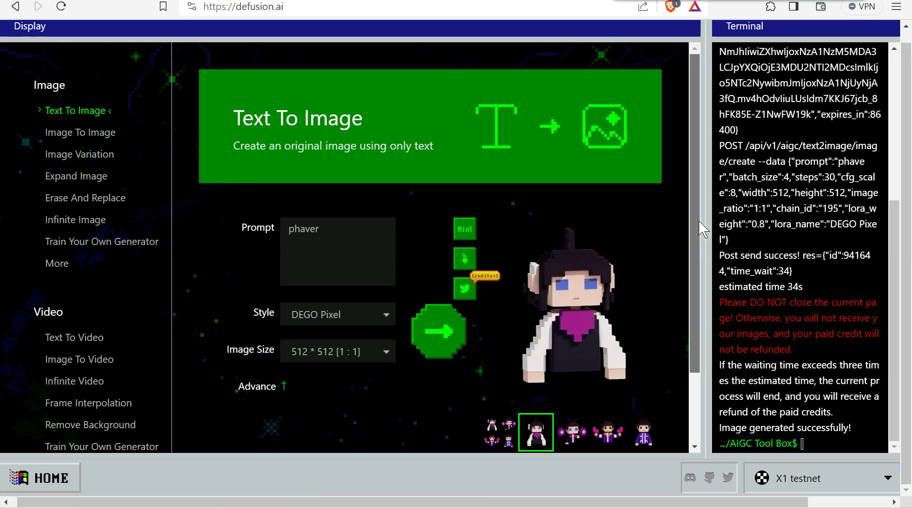
scroll(695, 233, down, 2)
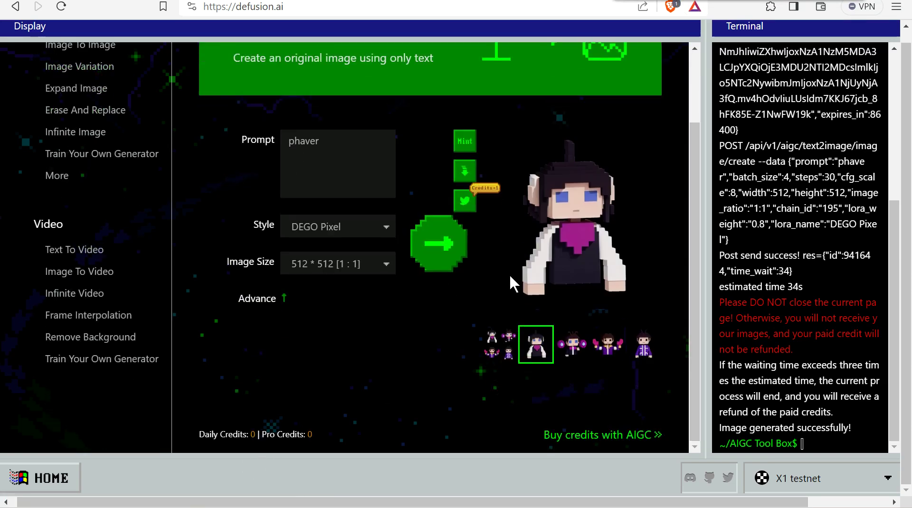
click(473, 201)
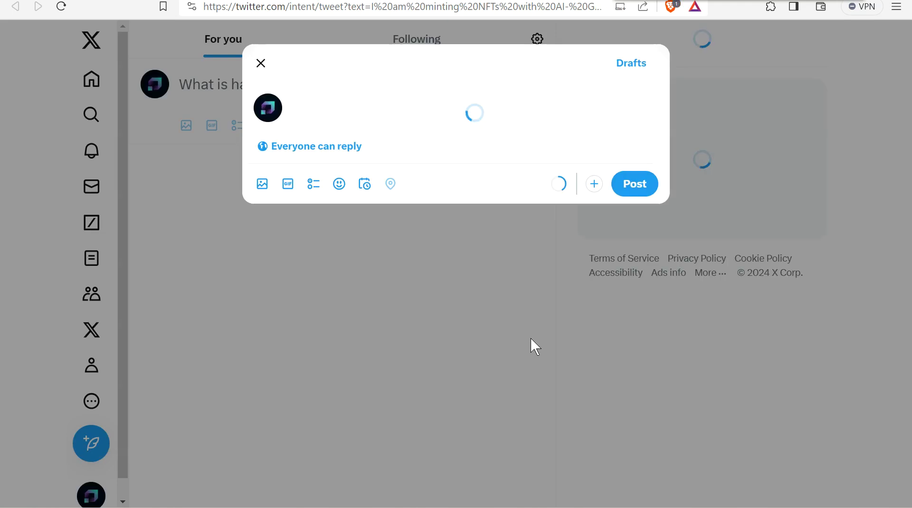
click(638, 231)
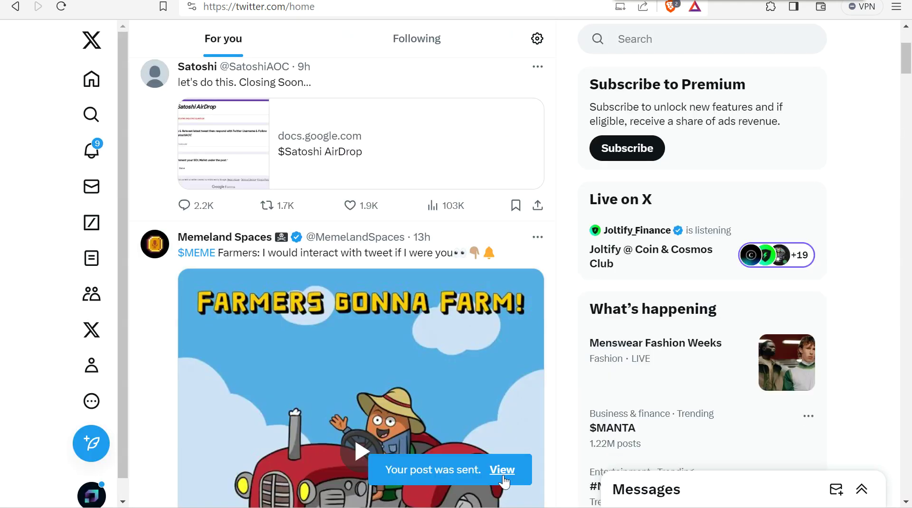
Step: Open the published post, copy its link, and return to Defusion's share verification
click(505, 475)
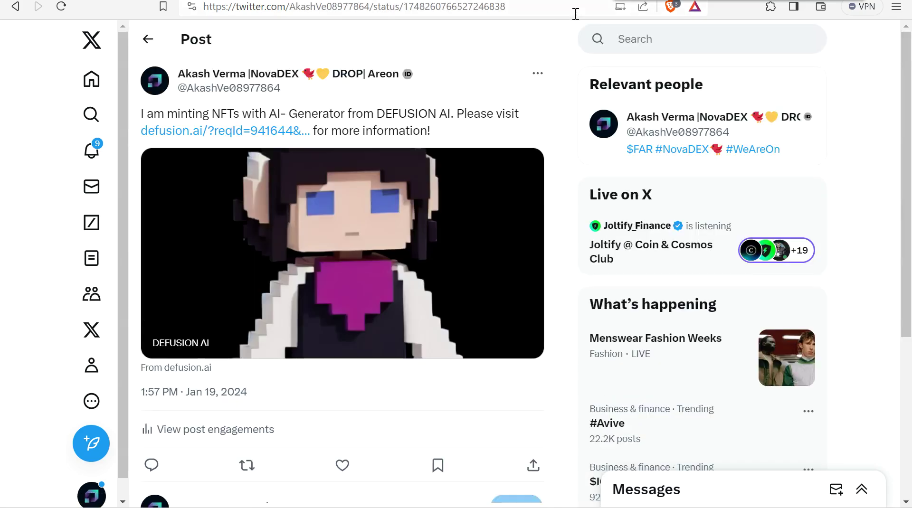
click(576, 14)
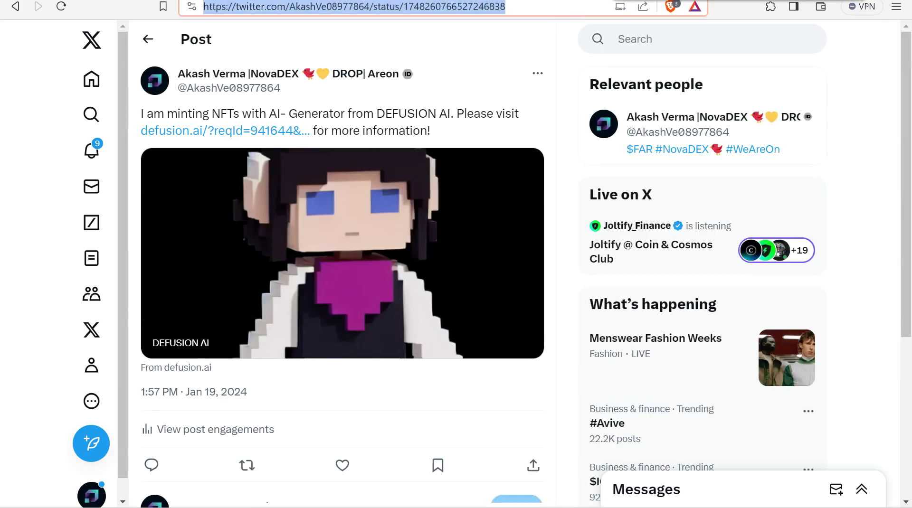
key(ctrl+c)
key(ctrl+shift+Tab)
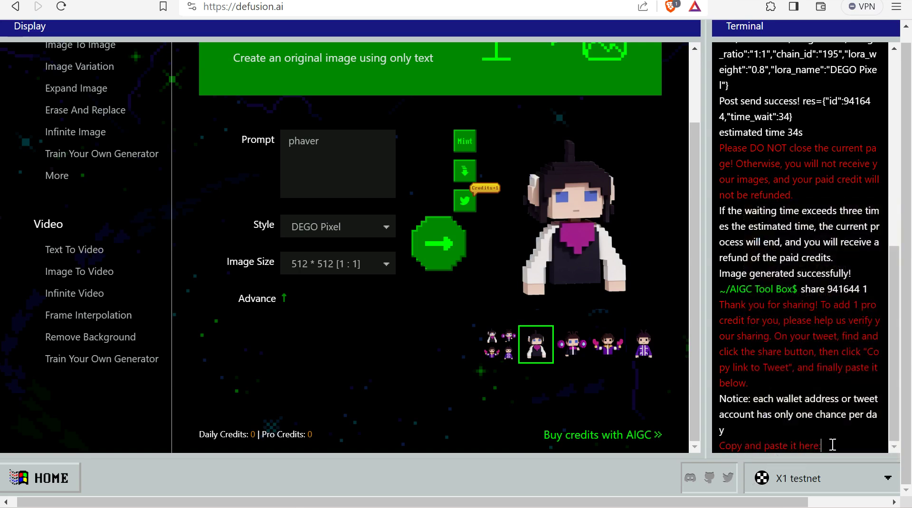
Step: Submit the copied post link for share verification and mint the first generated image on X1 testnet, confirming the wallet transaction
key(ctrl+v)
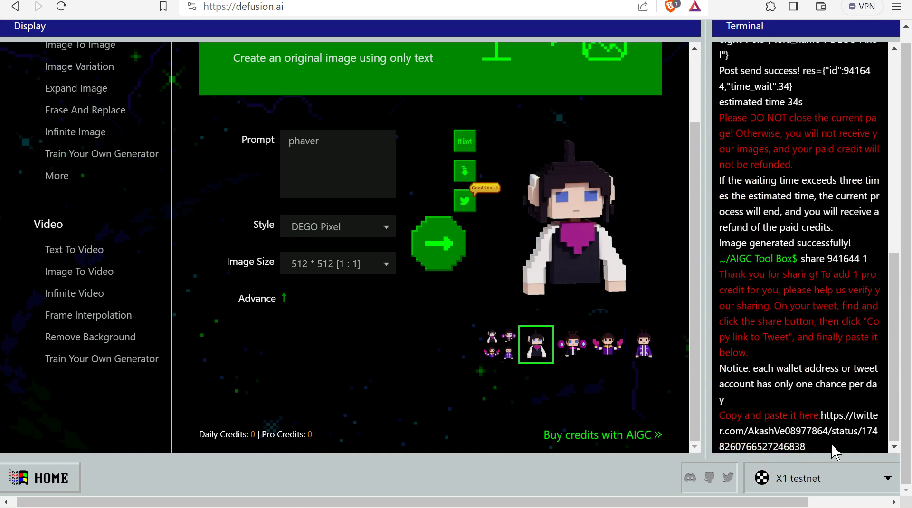
key(Return)
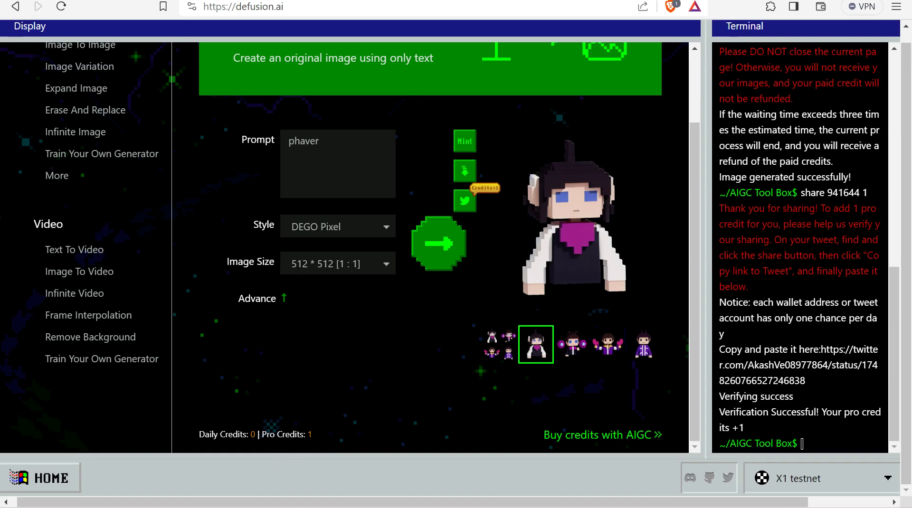
click(464, 141)
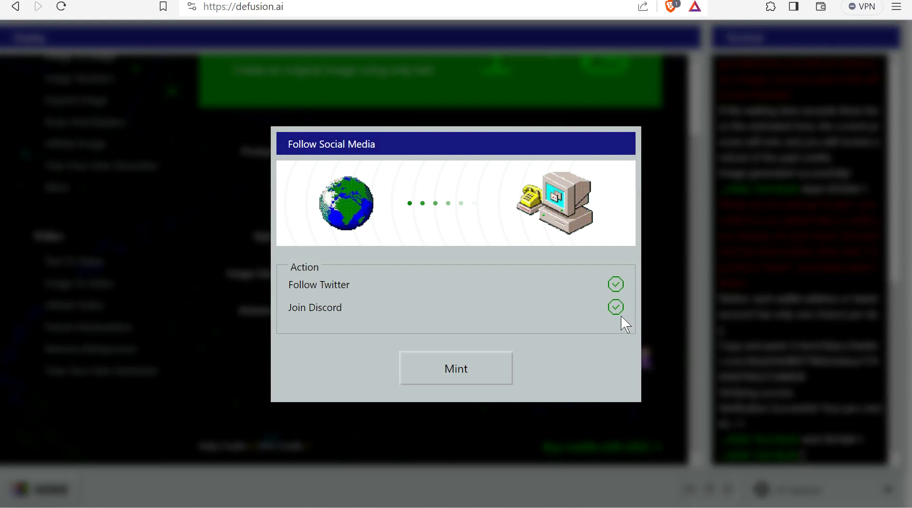
click(490, 373)
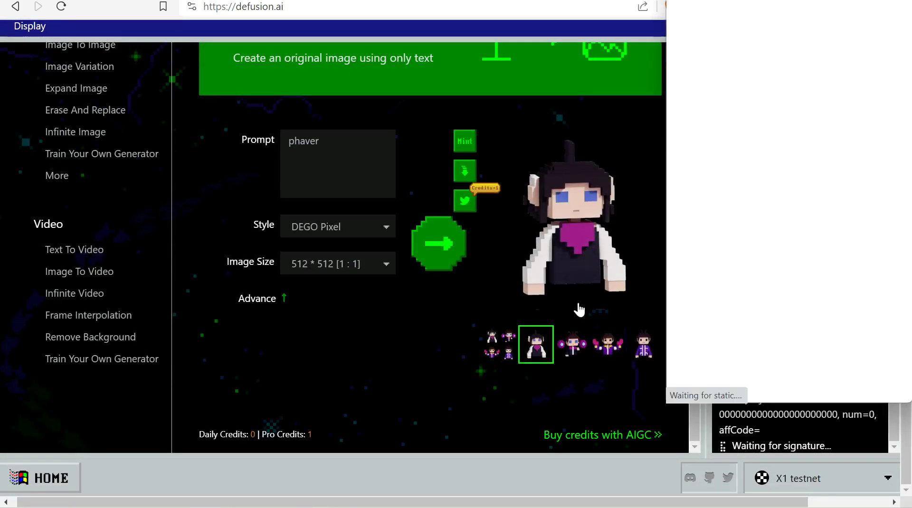
click(847, 375)
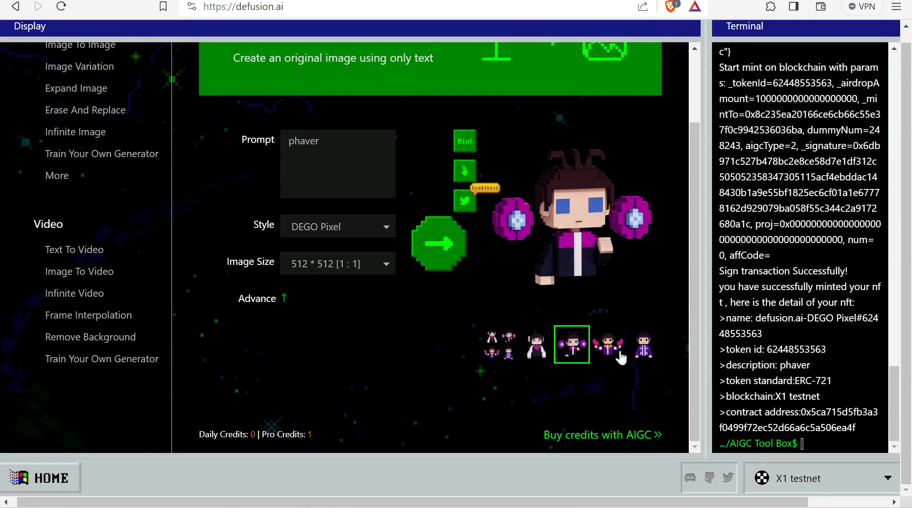
Step: Select the third generated image and mint it on X1 testnet, confirming the wallet transaction
click(620, 359)
click(465, 141)
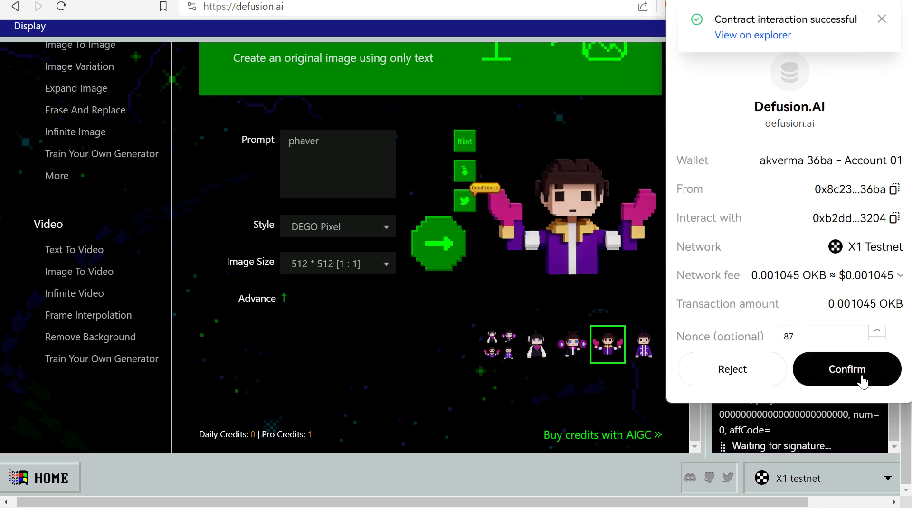
click(862, 373)
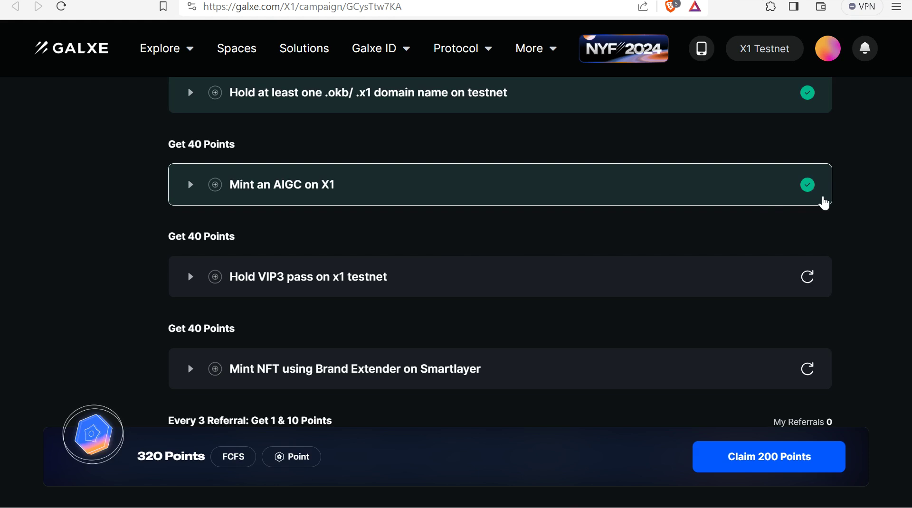
Step: On Galxe, expand the "Hold VIP3 pass on x1 testnet" task and select its mint link for opening
scroll(837, 248, down, 3)
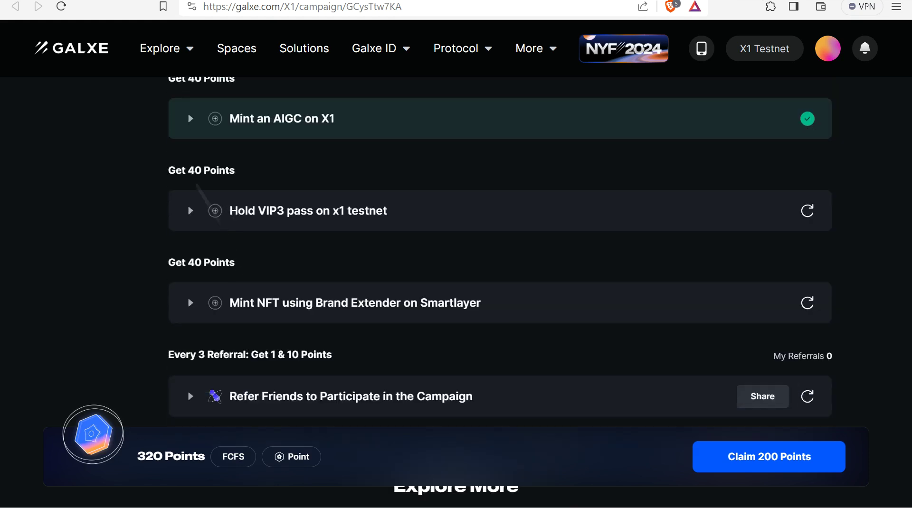
scroll(837, 248, up, 1)
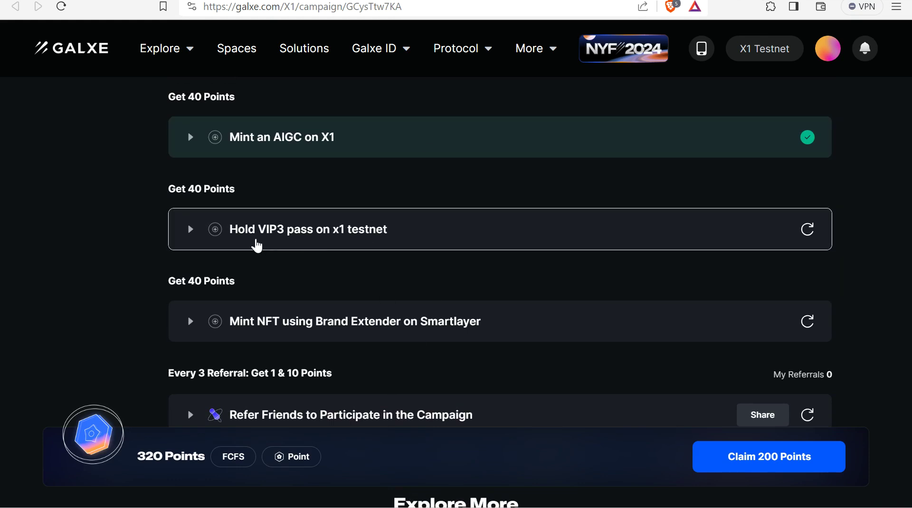
click(190, 229)
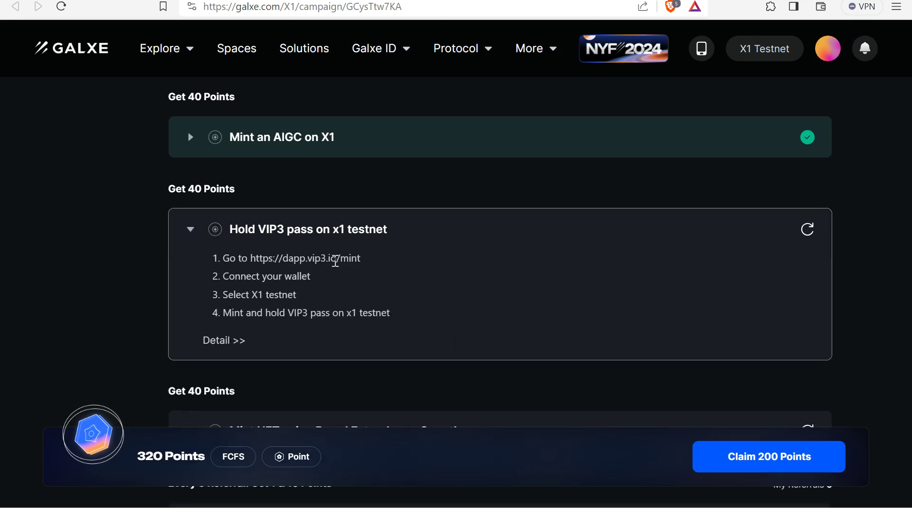
drag(252, 257, 378, 272)
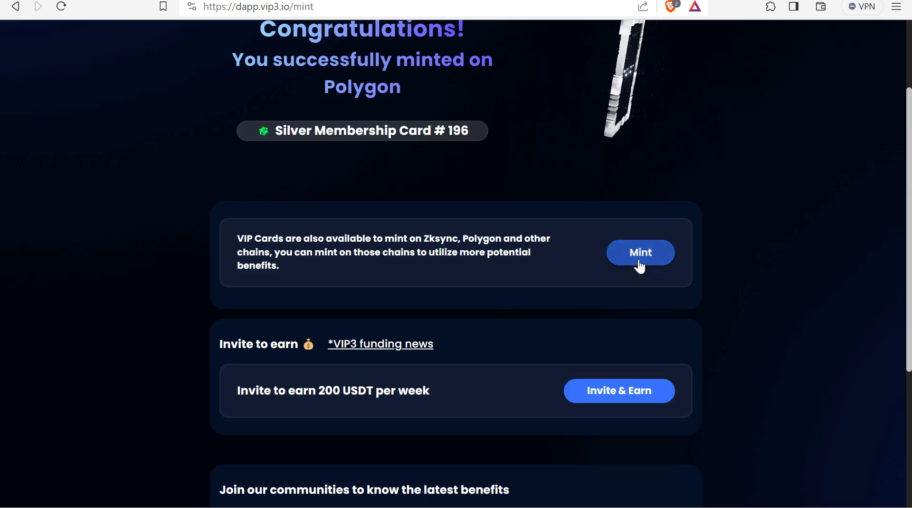
Step: Mint the VIP3 pass on X1 testnet, confirming the wallet transaction, and show VIP3's network list
click(639, 261)
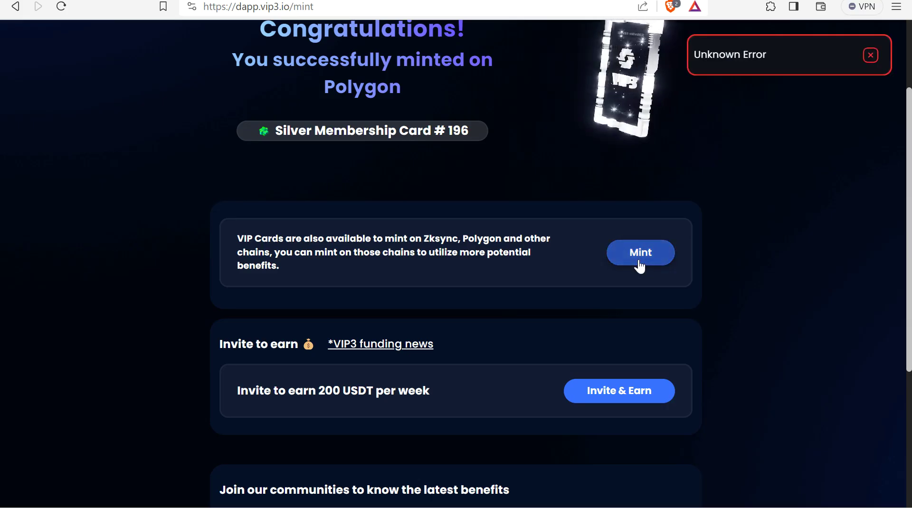
click(873, 57)
click(848, 370)
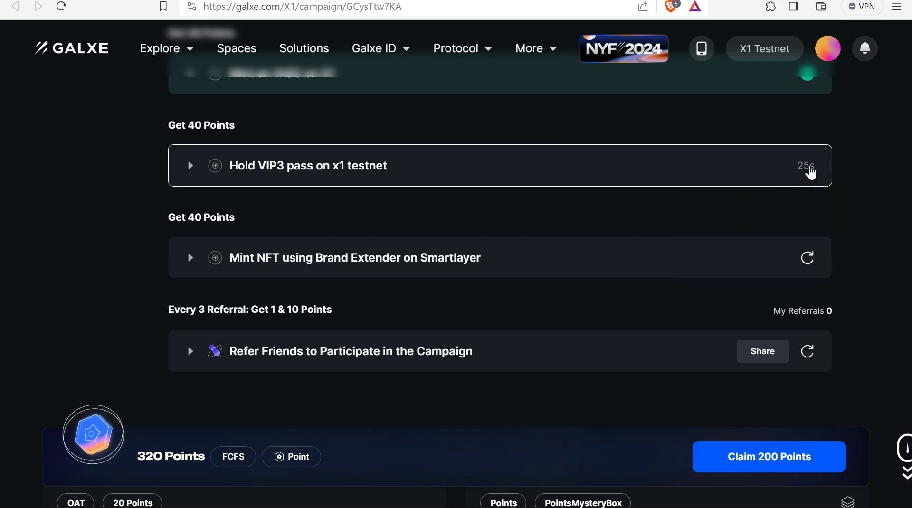
mouse_move(812, 170)
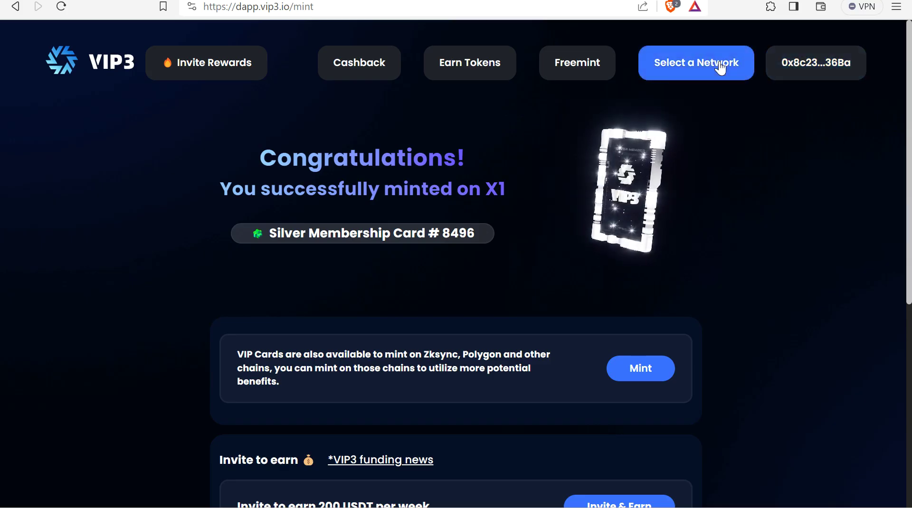
click(723, 67)
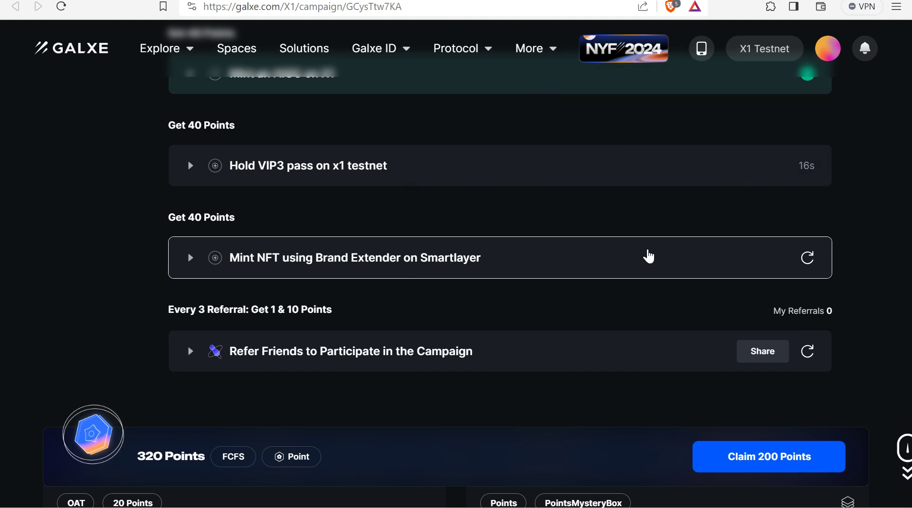
click(190, 259)
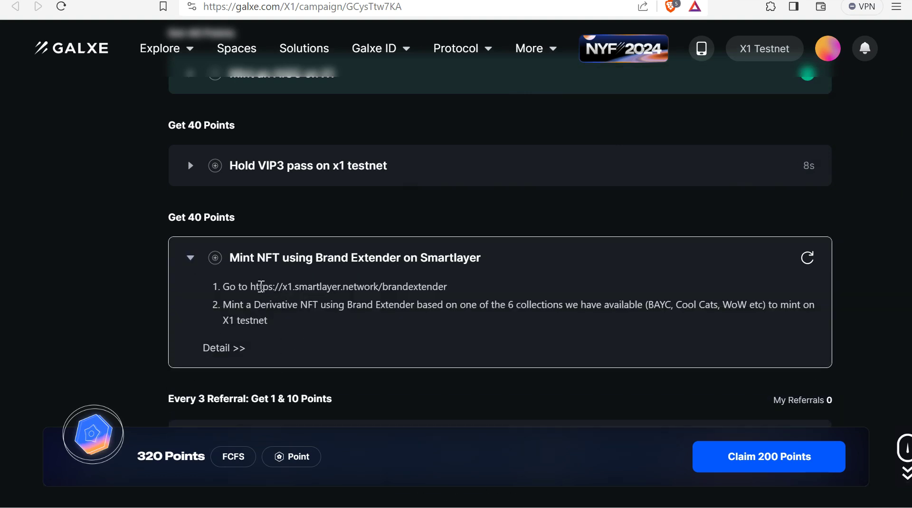
drag(252, 285, 447, 288)
key(ctrl+c)
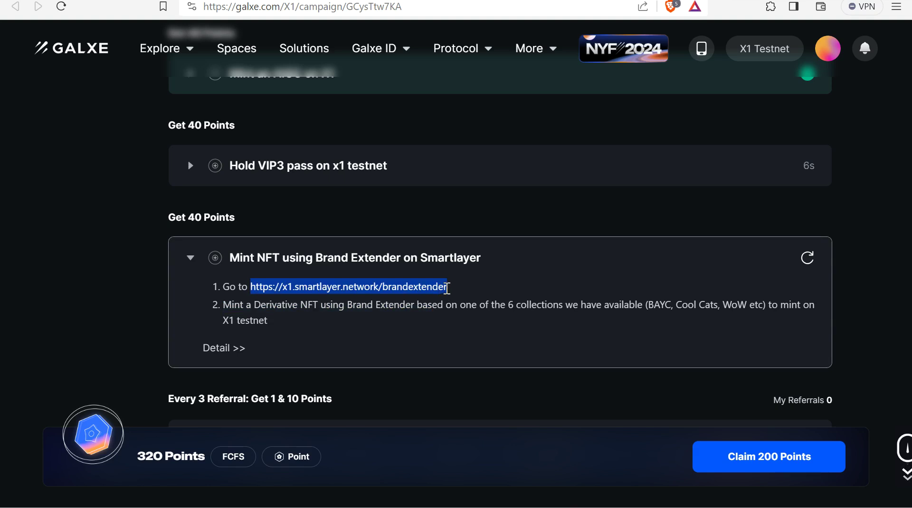
Step: Return to the VIP3 mint page and disconnect the wallet from it
click(494, 0)
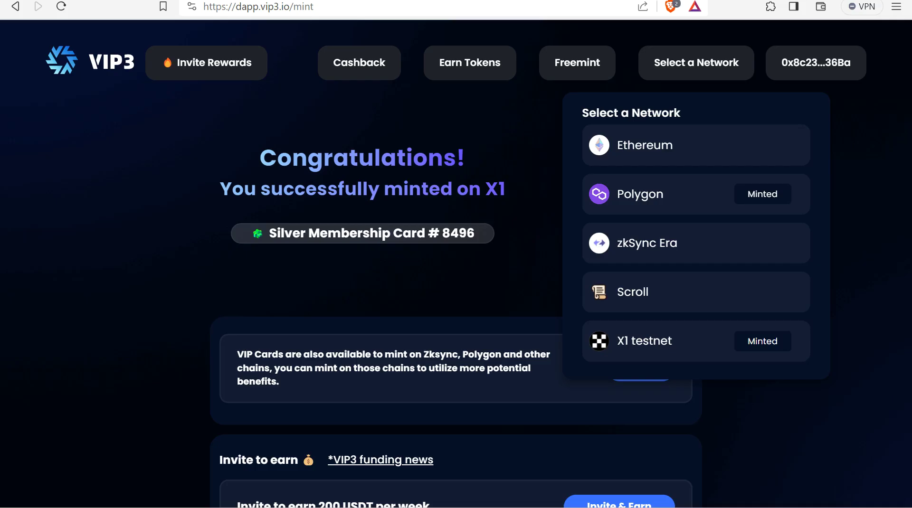
click(497, 12)
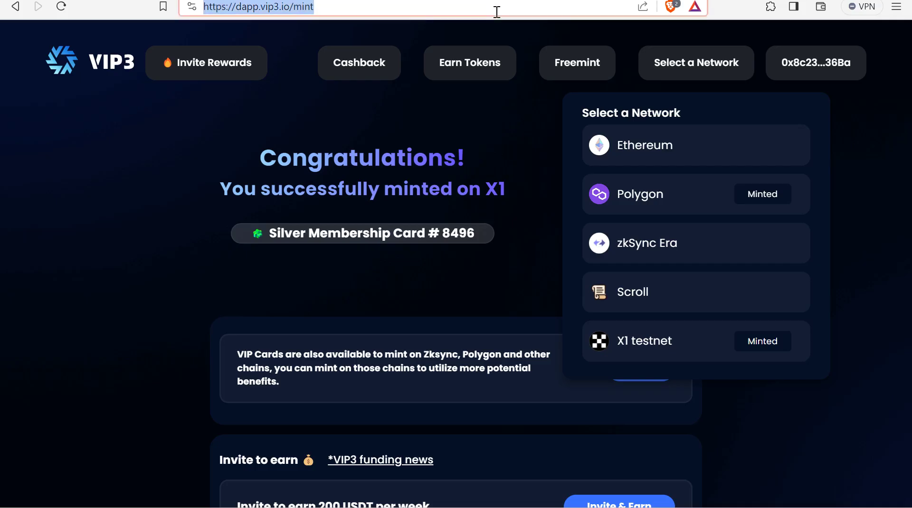
click(838, 74)
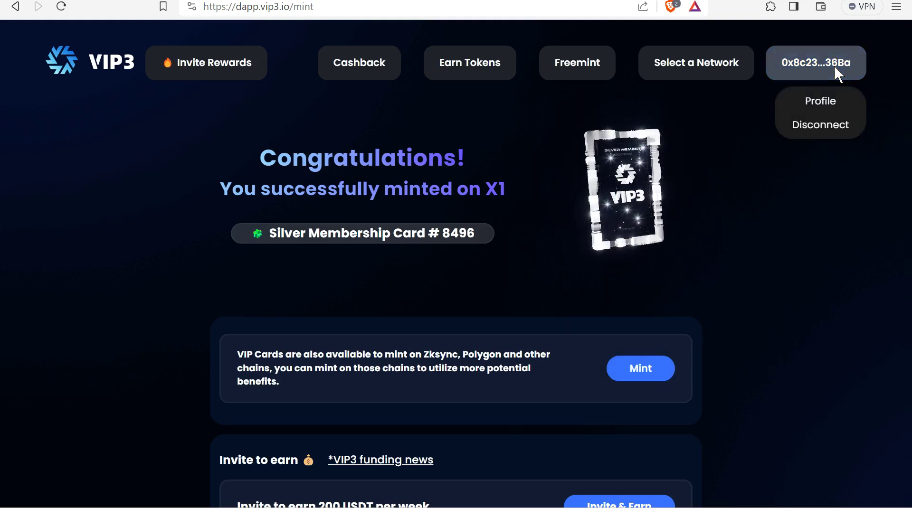
click(824, 129)
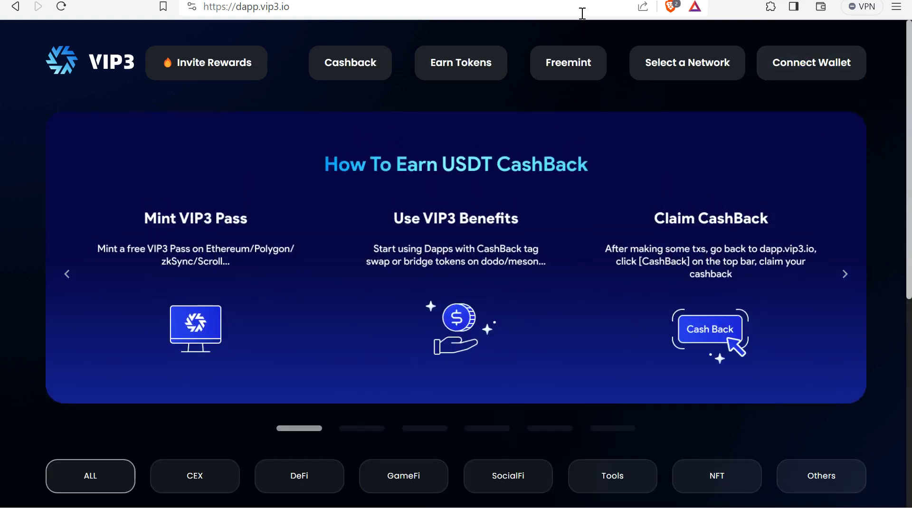
Step: Open the copied Brand Extender link and connect the wallet through the MetaMask option, approving the connection
click(583, 13)
key(ctrl+v)
key(Return)
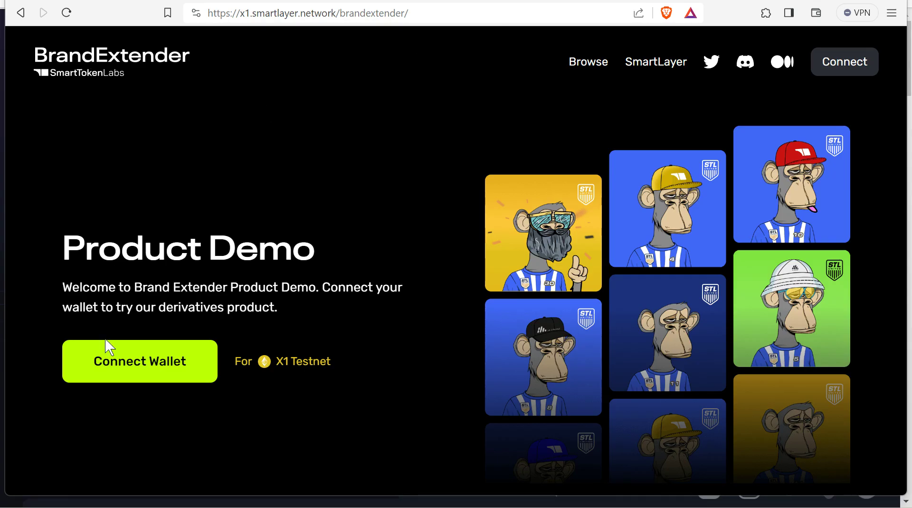
click(127, 366)
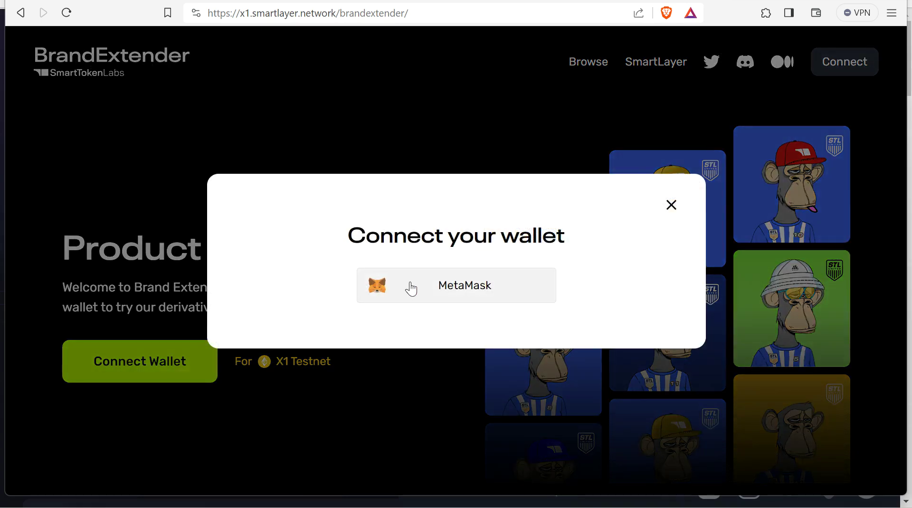
click(411, 289)
click(806, 379)
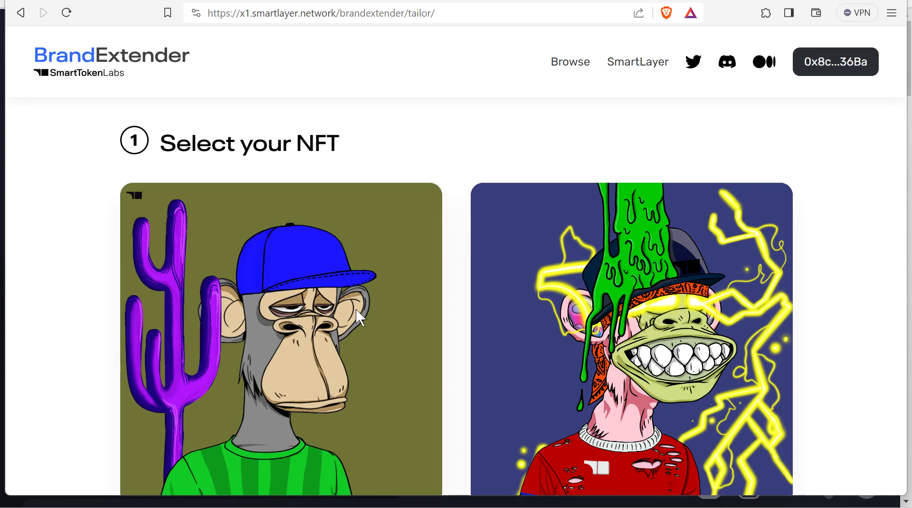
Step: Browse the Brand Extender demo NFTs and choose Mutant Ape Yacht Club 19748 to customise
scroll(356, 309, down, 3)
scroll(456, 295, down, 1)
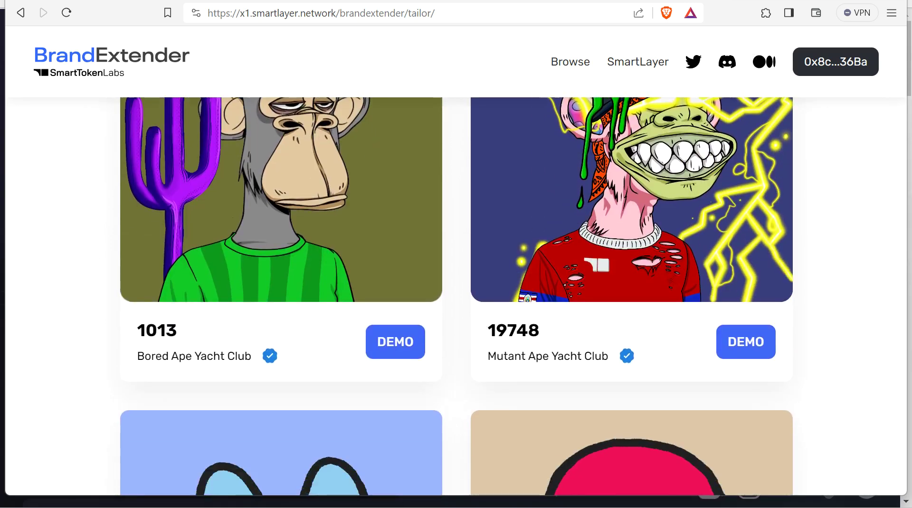
scroll(456, 294, down, 3)
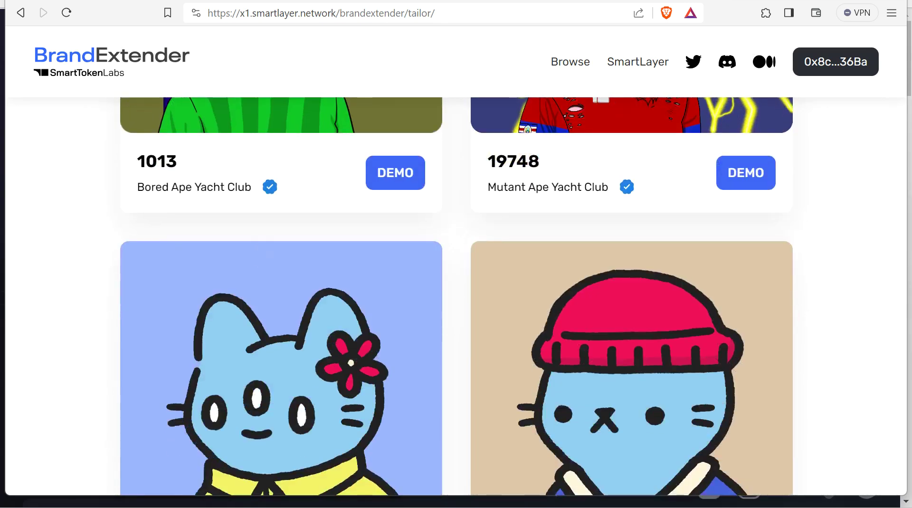
click(395, 173)
scroll(644, 209, down, 2)
scroll(643, 209, down, 2)
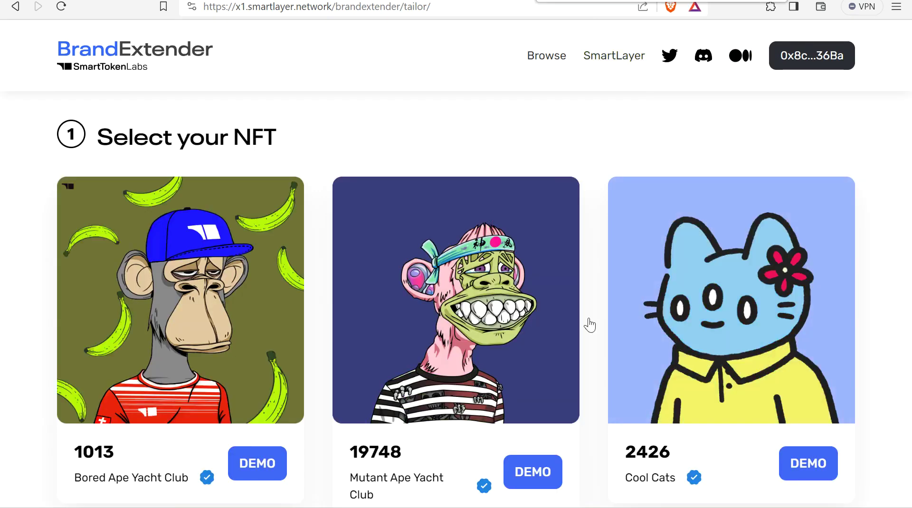
click(481, 373)
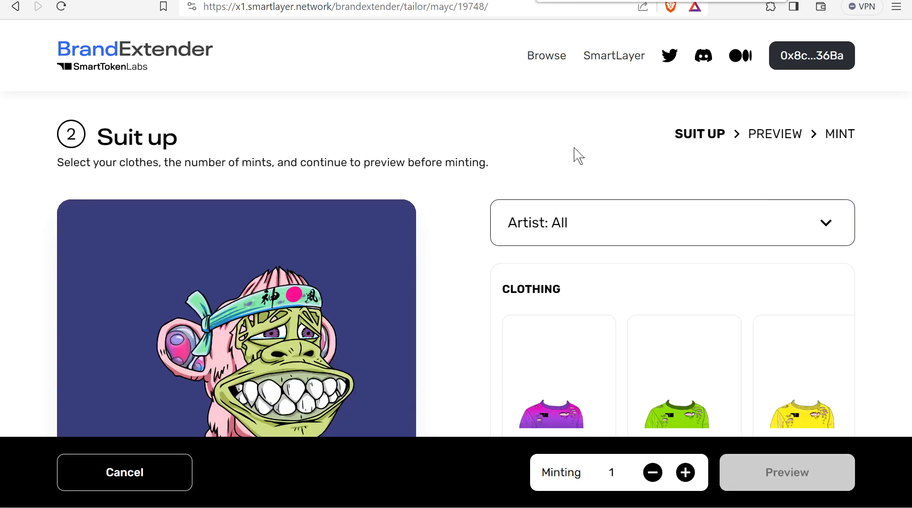
Step: Compare MA Shirt 2 with MA Shirt 1, keep MA Shirt 1 as clothing, and set the minting quantity to 2
scroll(577, 156, down, 4)
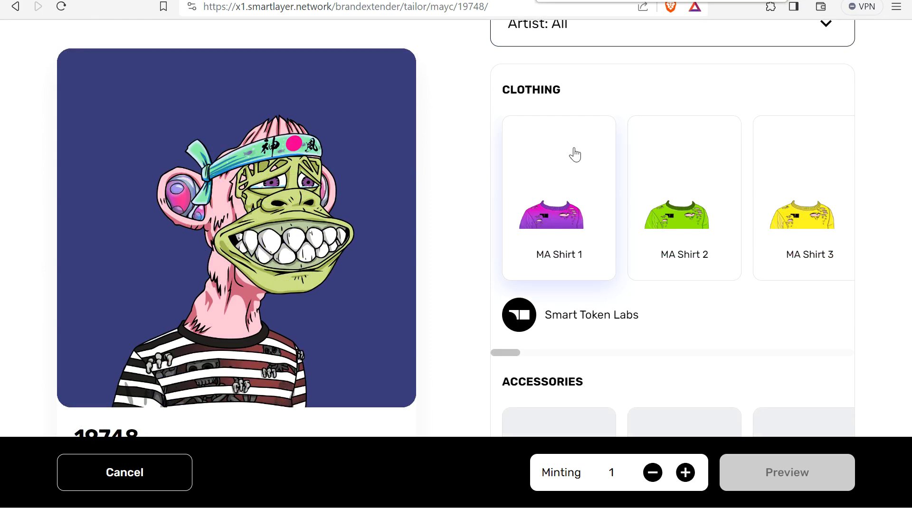
click(570, 218)
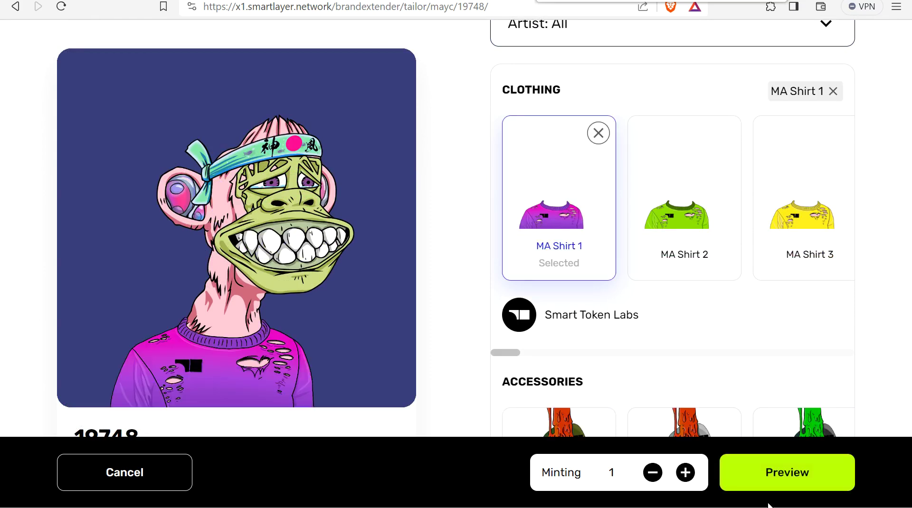
click(665, 247)
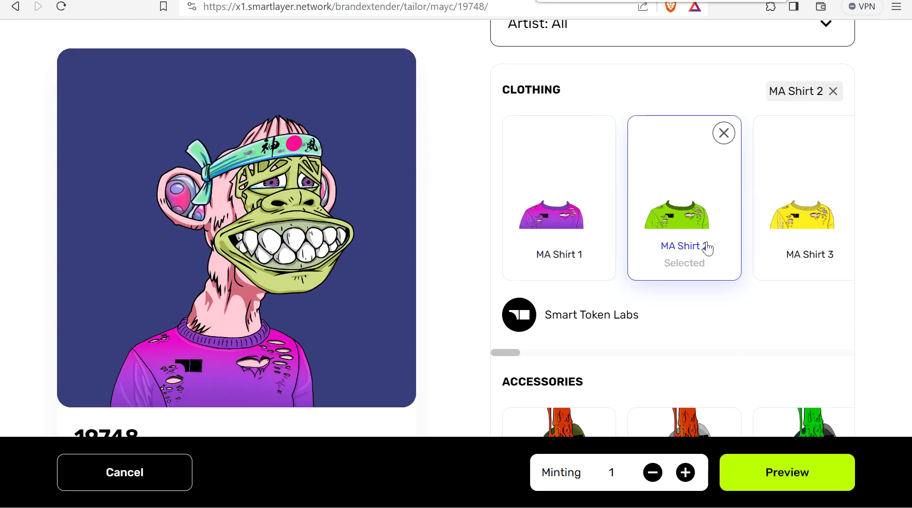
click(572, 248)
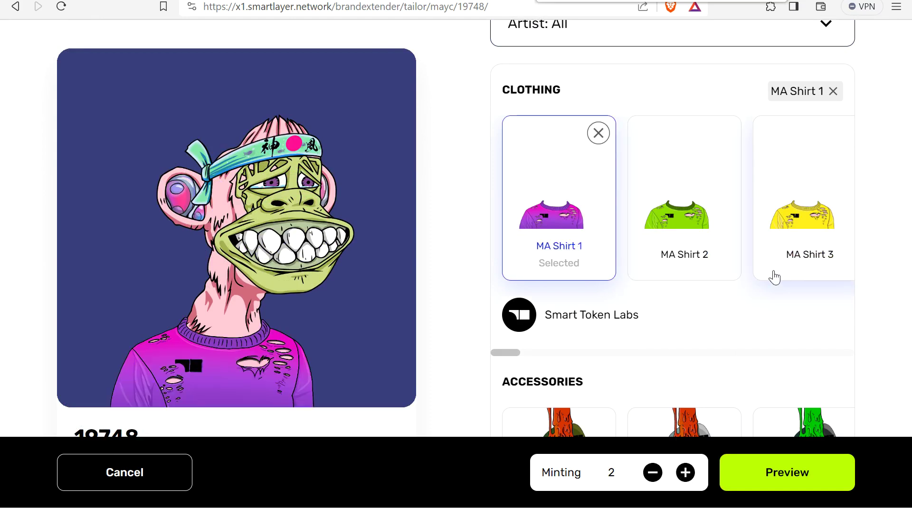
Step: Add the MA Hat 2 accessory and set the minting quantity to 4 for the preview
scroll(764, 291, down, 3)
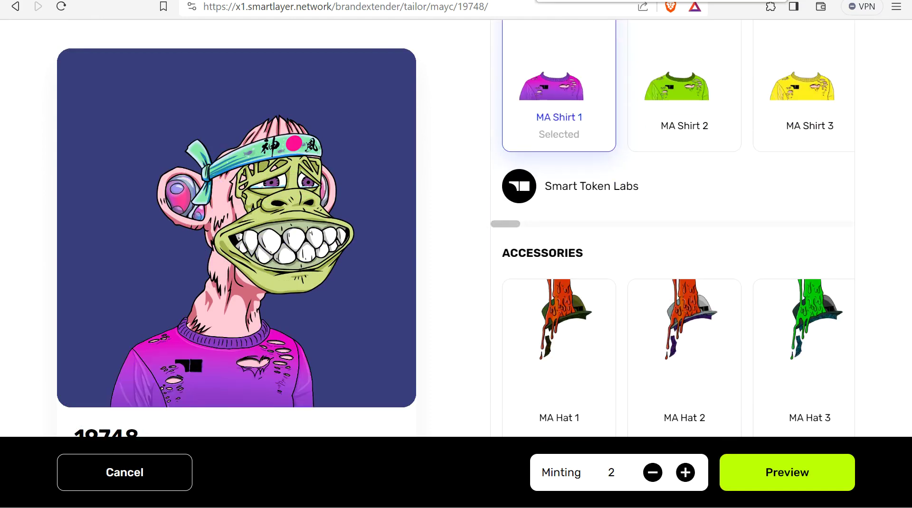
click(674, 358)
click(758, 493)
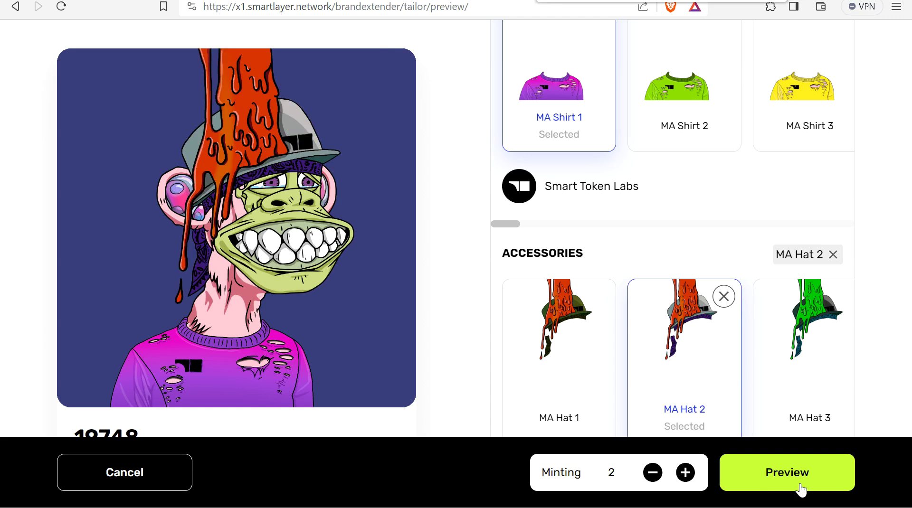
click(686, 477)
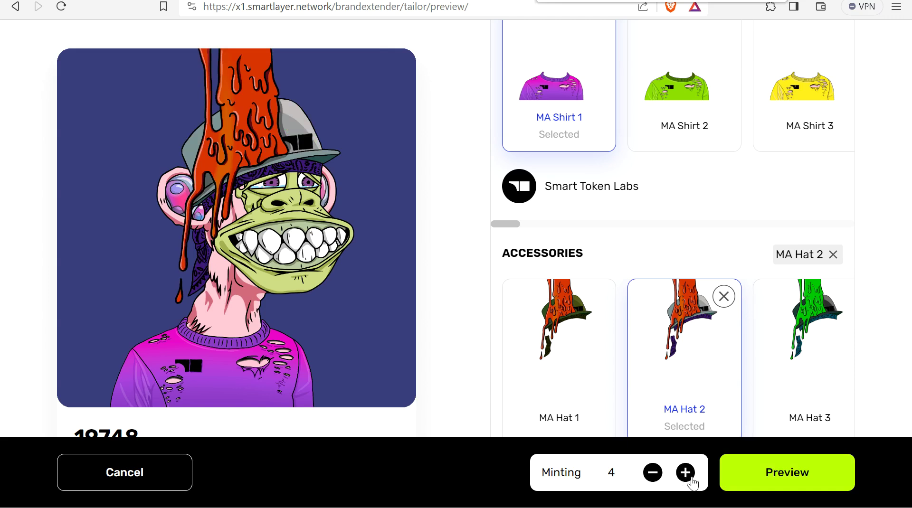
Step: Remove and re-add the MA Hat 2 accessory, then choose Green Drip as the NFT's background
click(831, 259)
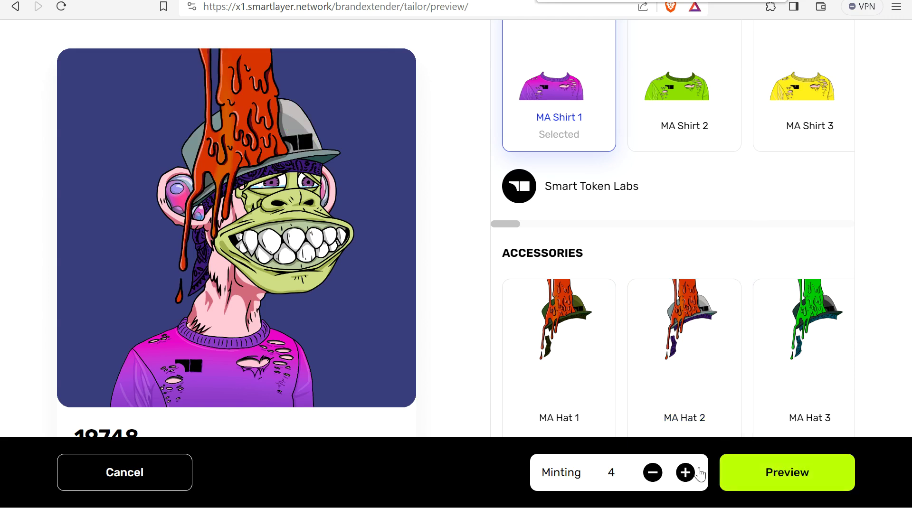
click(707, 372)
scroll(769, 378, down, 5)
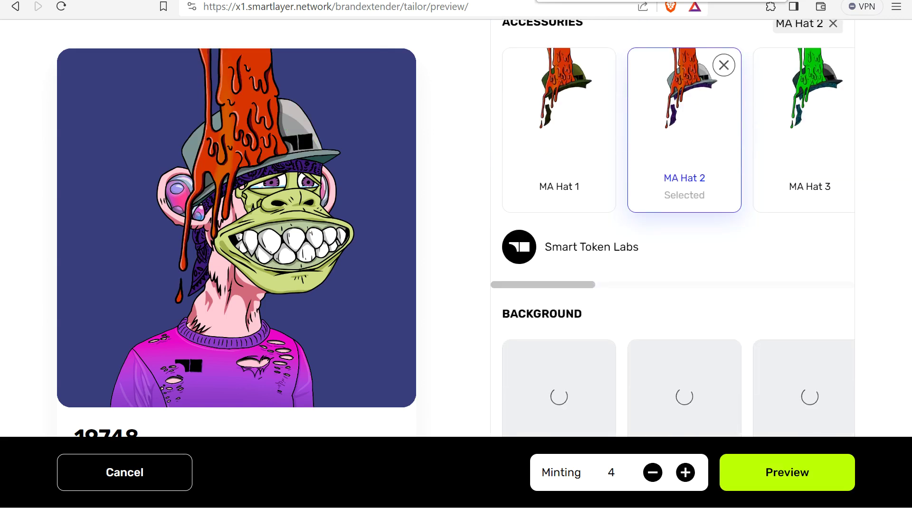
click(687, 390)
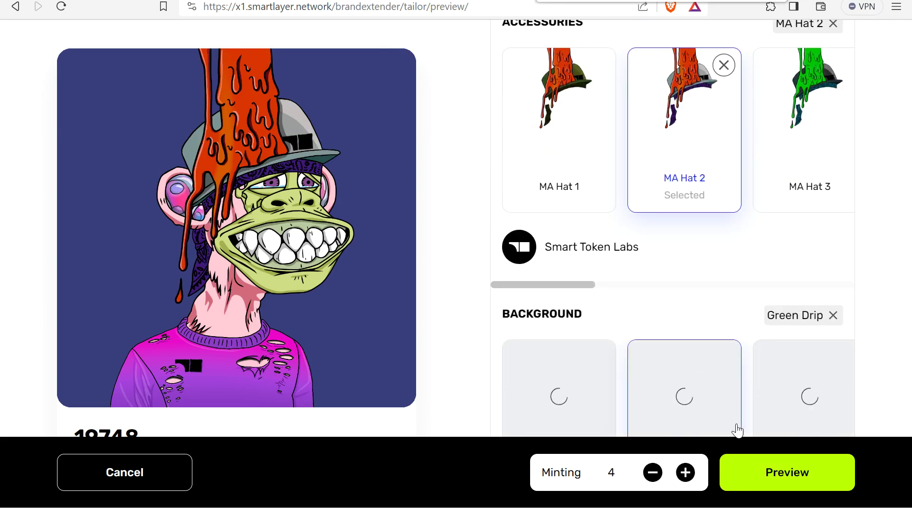
Step: Raise the minting quantity to 18, preview the customised MAYC #19748, and start minting its derivatives
click(687, 476)
click(686, 475)
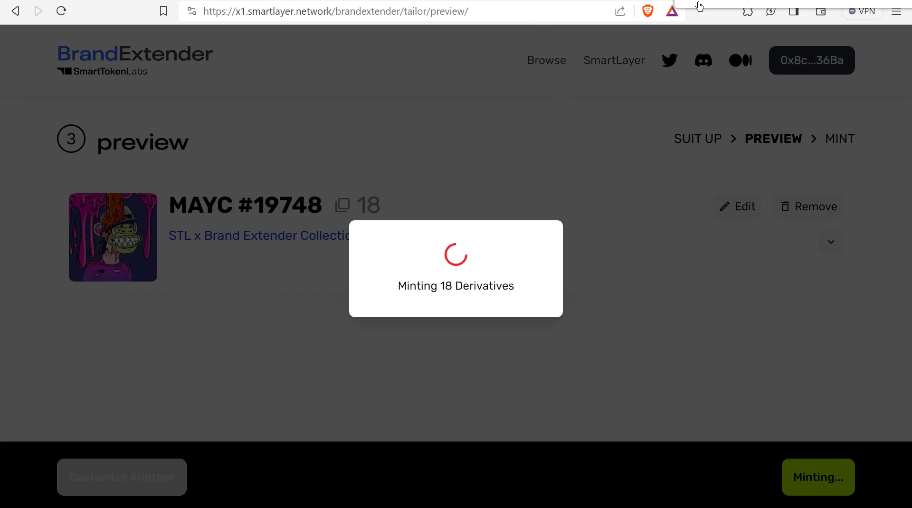
drag(390, 289, 556, 286)
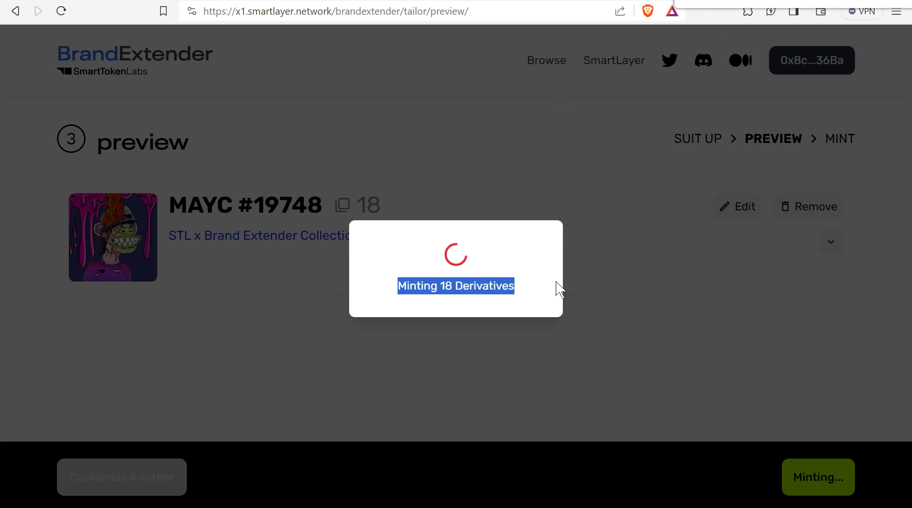
click(549, 309)
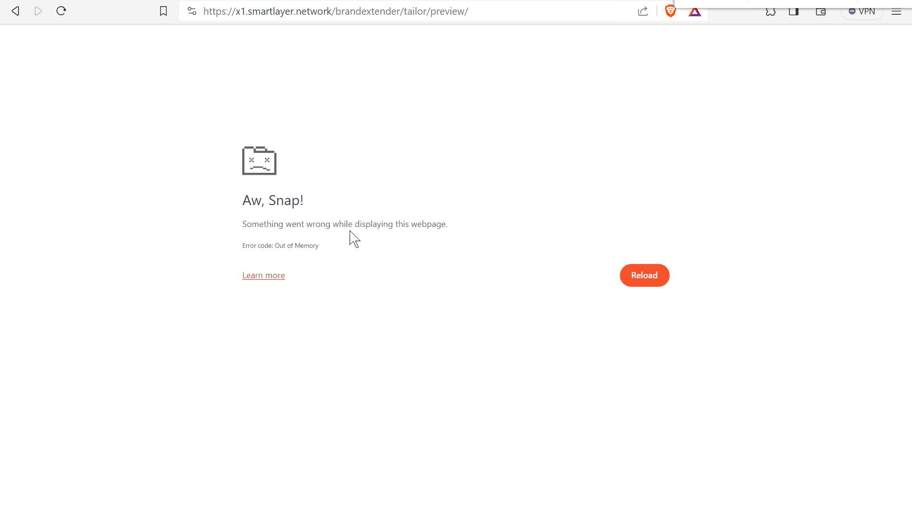
Step: Return to Galxe, collapse the Brand Extender task, open the DeFi Week campaign, and review its QuickSwap swap and Connext bridge tasks
click(374, 2)
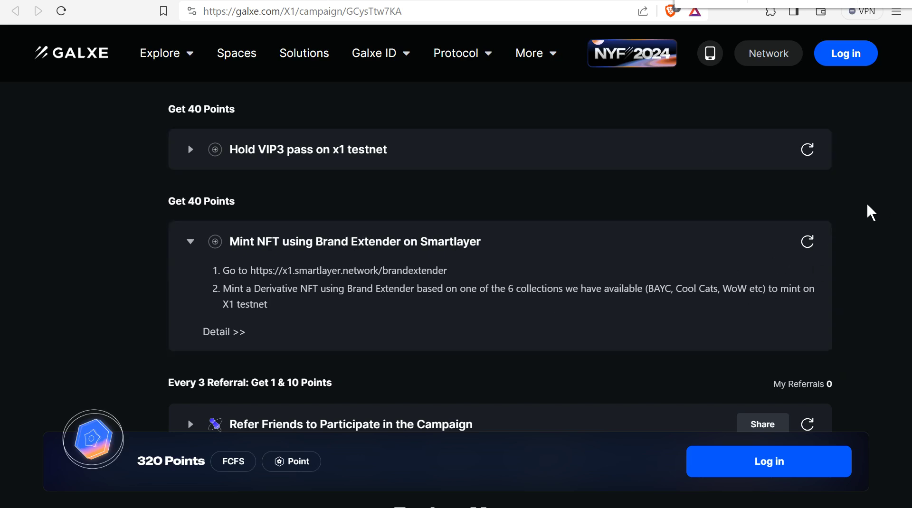
click(784, 242)
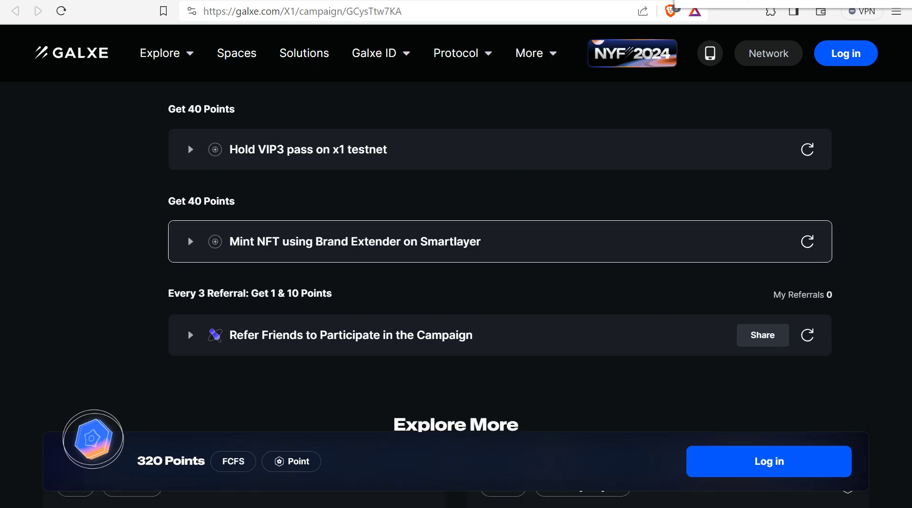
click(266, 1)
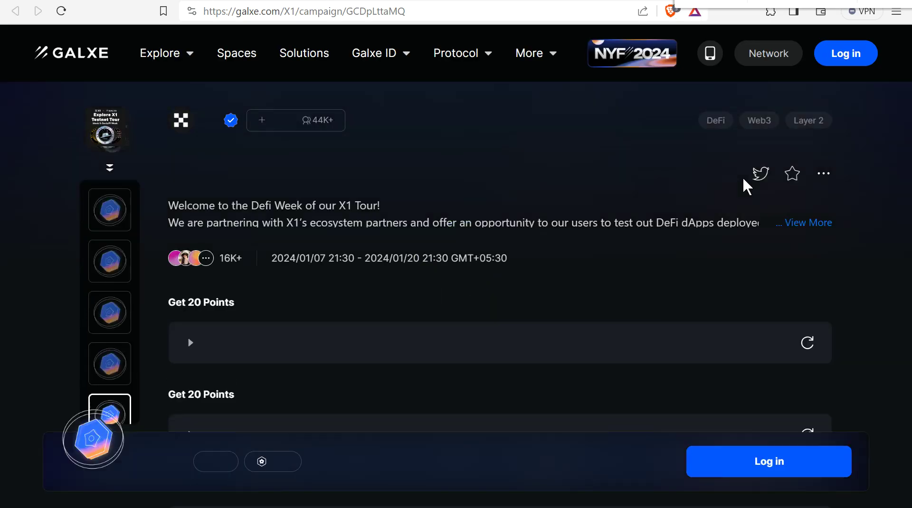
mouse_move(710, 53)
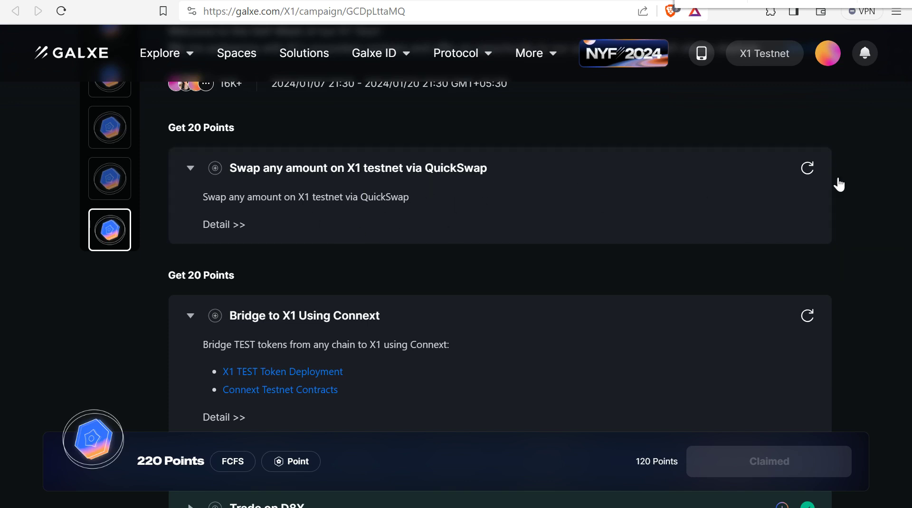
mouse_move(805, 171)
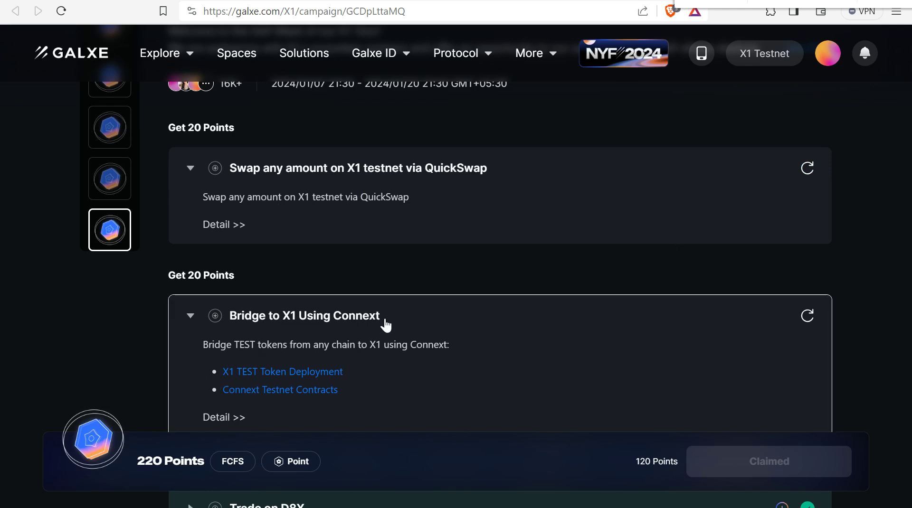
scroll(500, 238, down, 3)
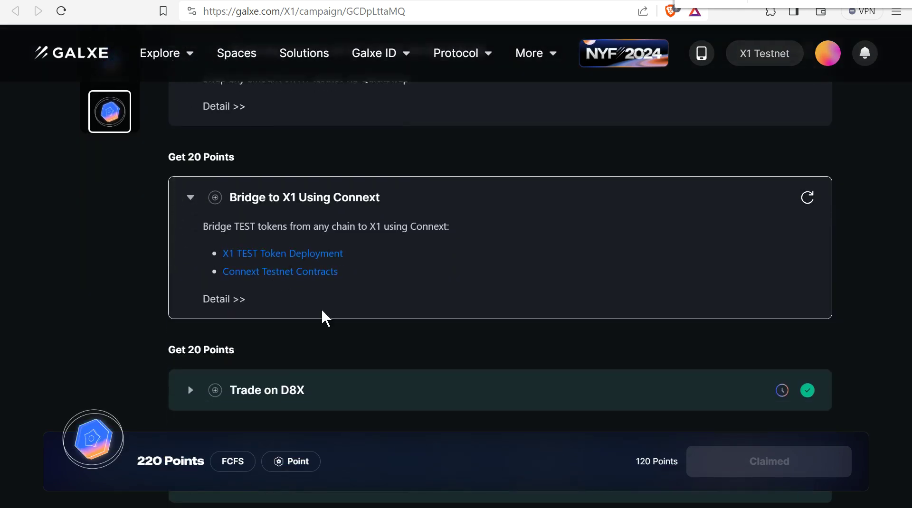
Step: Open the Connext testnet bridge from the Bridge to X1 Using Connext task, enlarge it to full view, and connect the wallet
click(271, 210)
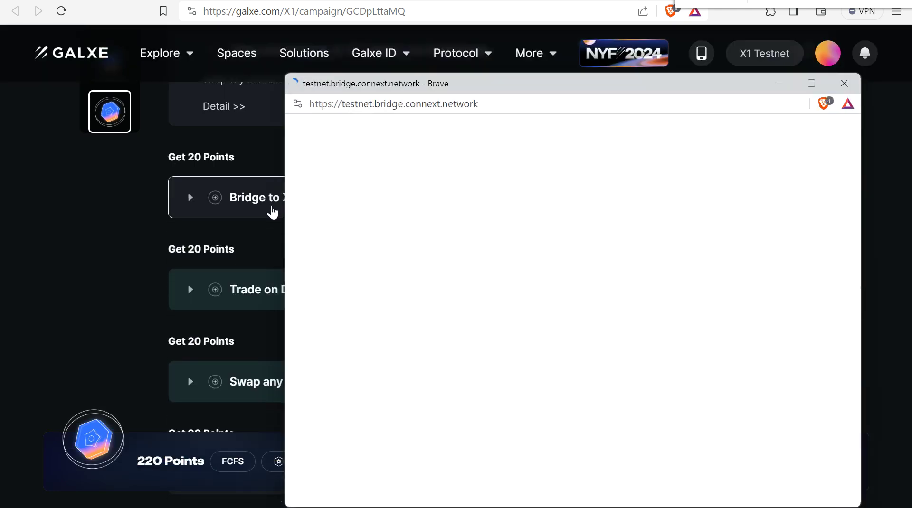
click(810, 82)
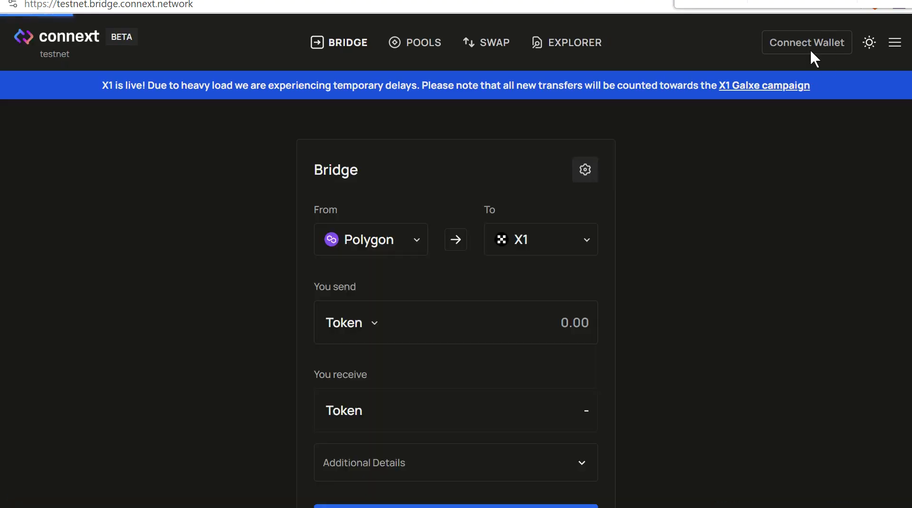
click(811, 49)
click(508, 197)
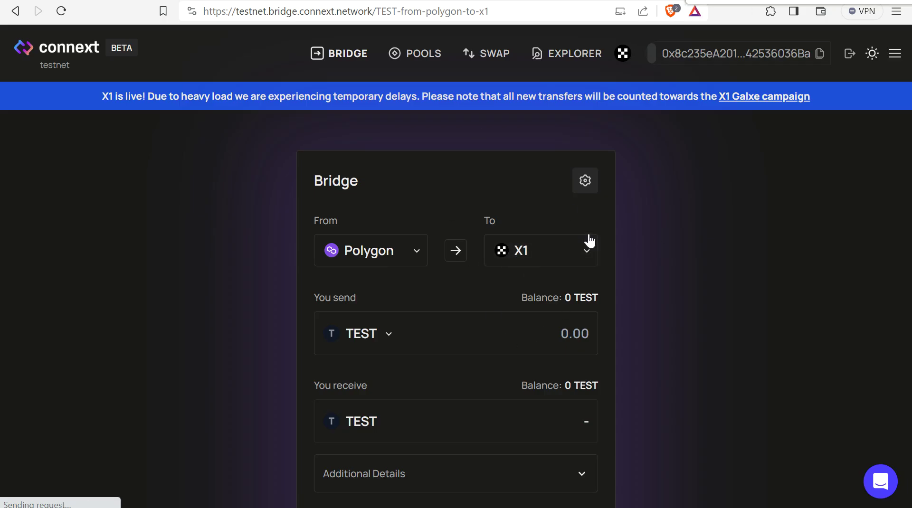
Step: Keep Polygon as the source chain, try requesting 1000 TEST from the X1 faucet, and switch the wallet network to Polygon
click(411, 253)
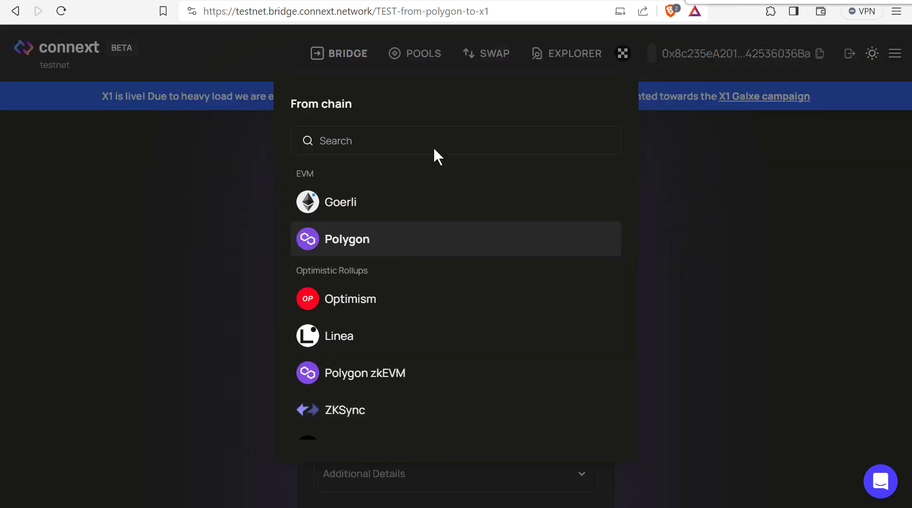
click(473, 253)
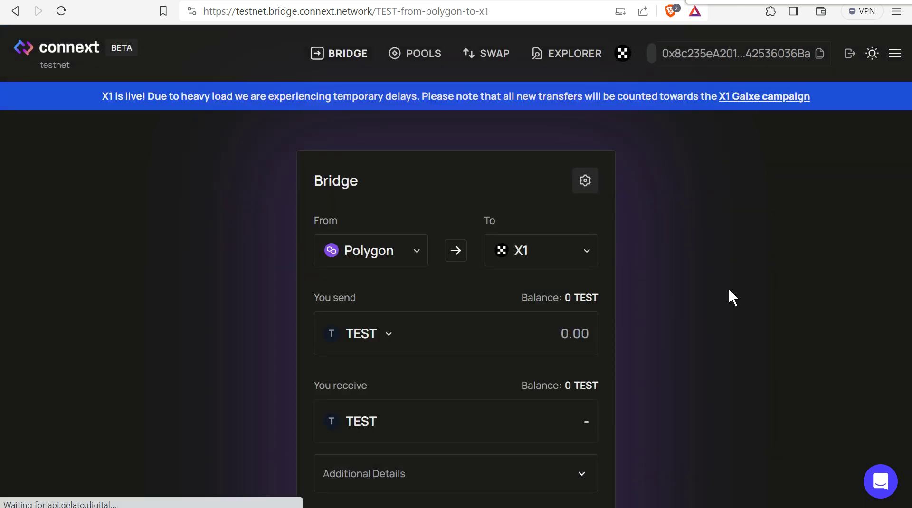
scroll(729, 298, down, 5)
scroll(572, 352, down, 3)
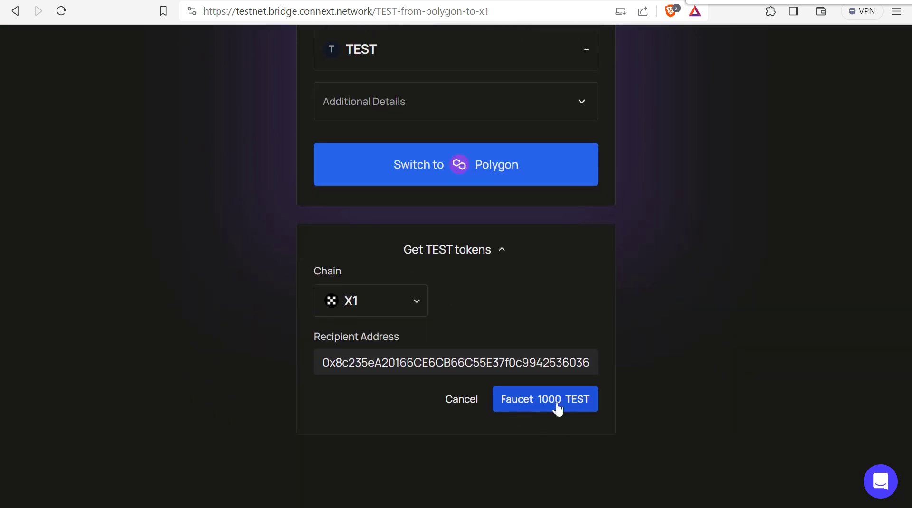
click(546, 398)
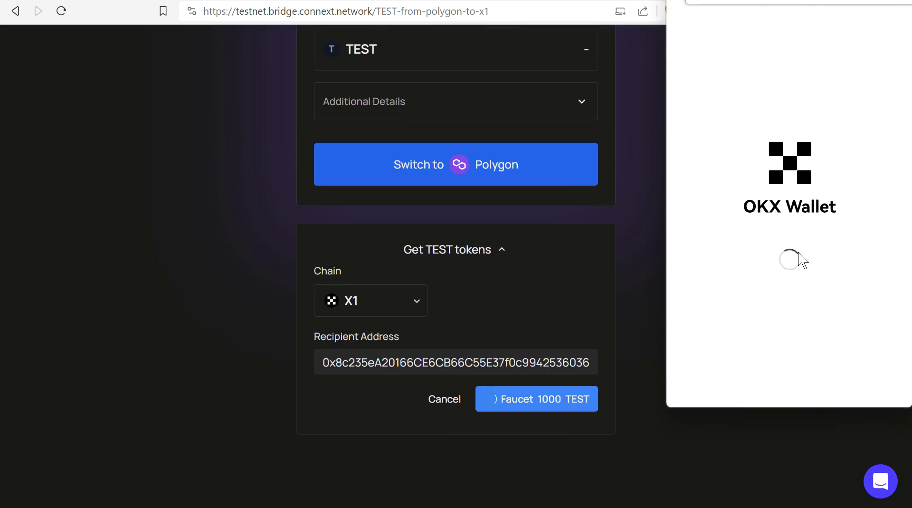
click(858, 386)
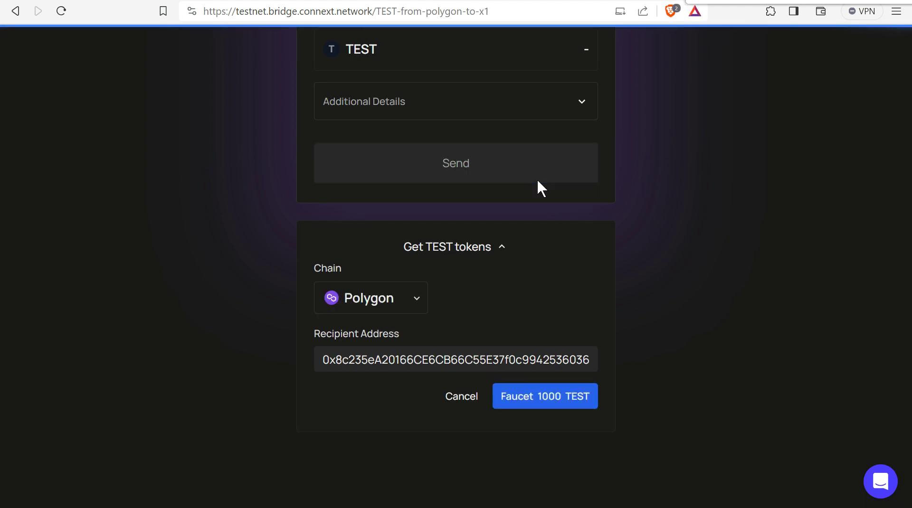
Step: Request 1000 TEST from the Polygon faucet and confirm the transaction in OKX Wallet
click(571, 397)
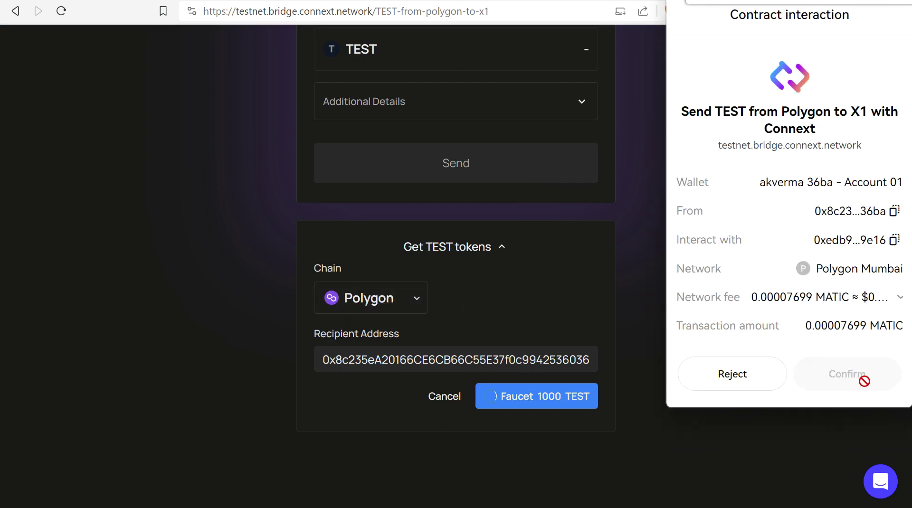
click(865, 389)
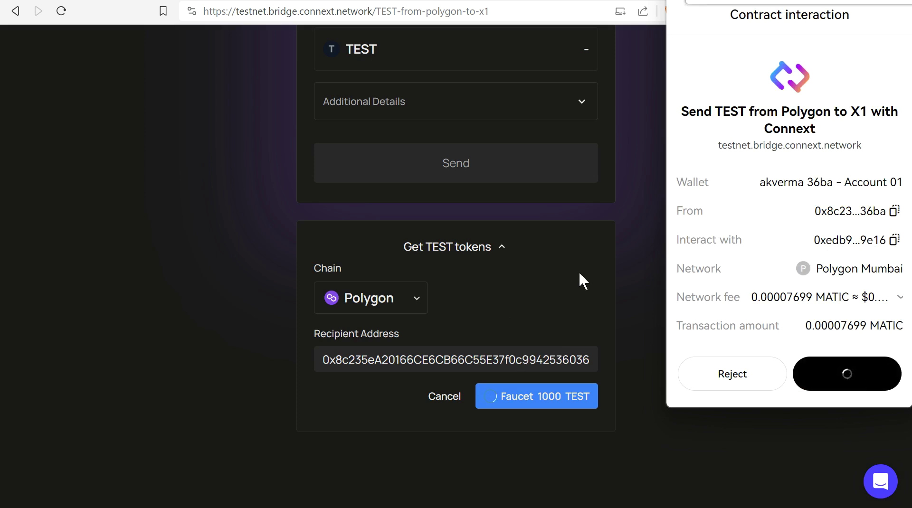
scroll(580, 274, up, 2)
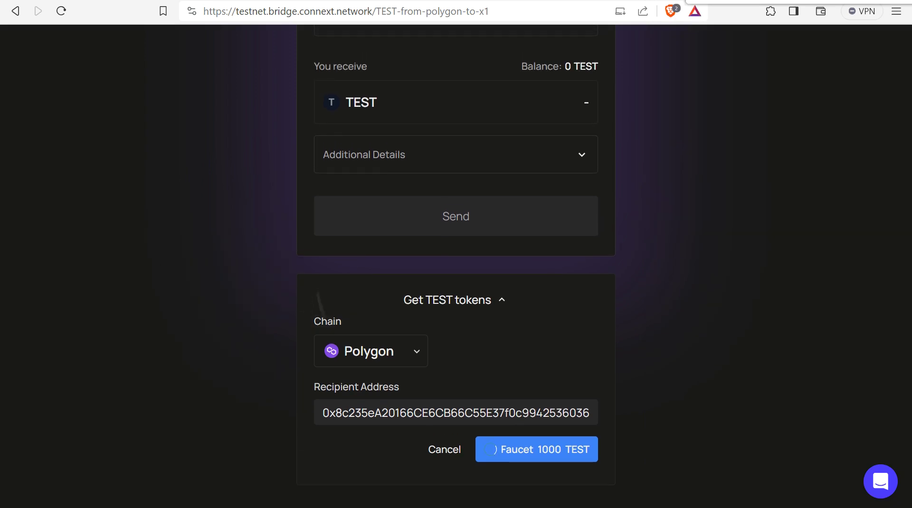
scroll(646, 190, up, 2)
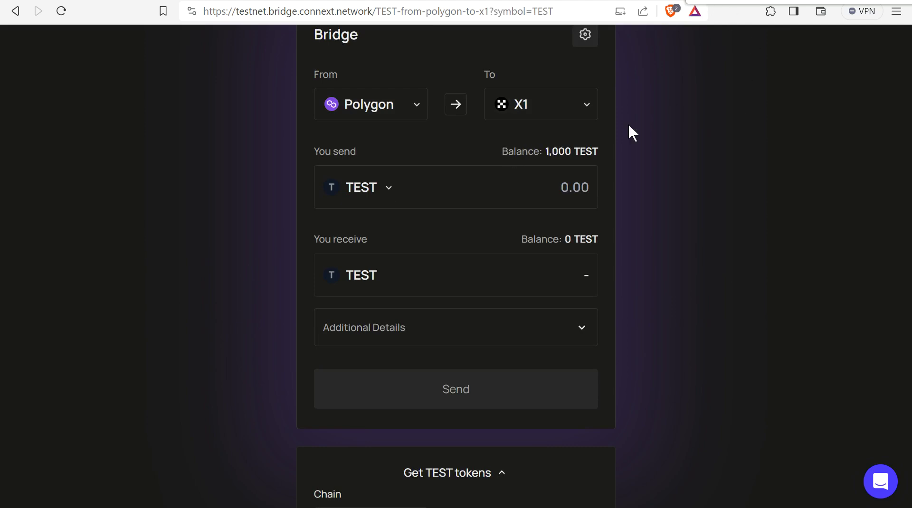
Step: Try the full TEST balance as the bridge amount, then set the amount to send to 800 TEST
click(565, 152)
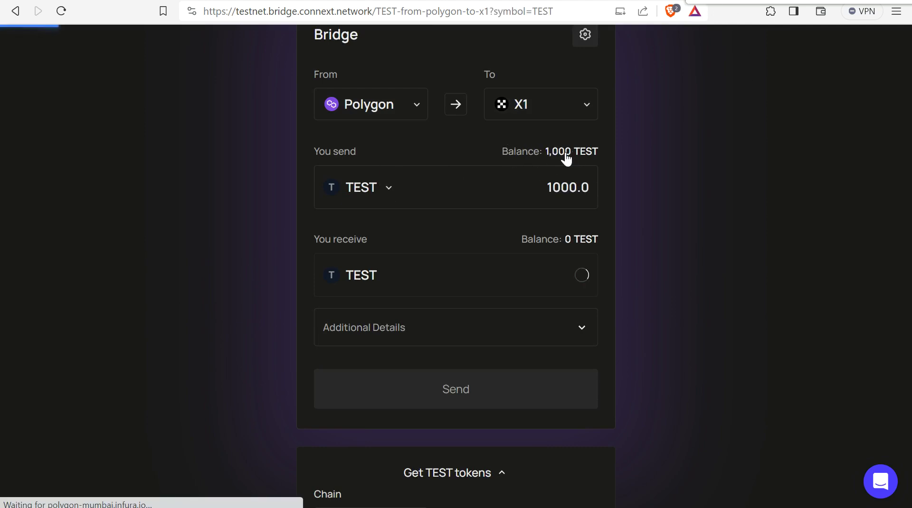
drag(549, 184, 631, 190)
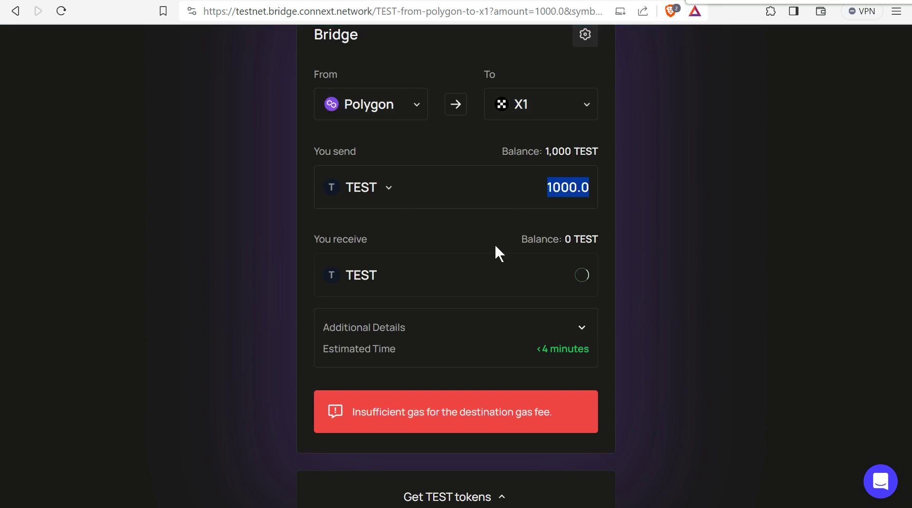
click(491, 257)
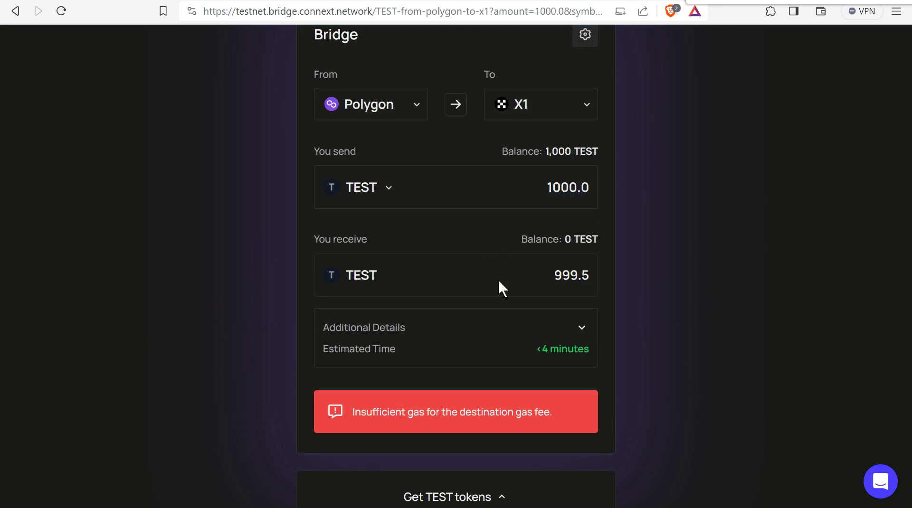
drag(547, 188, 611, 196)
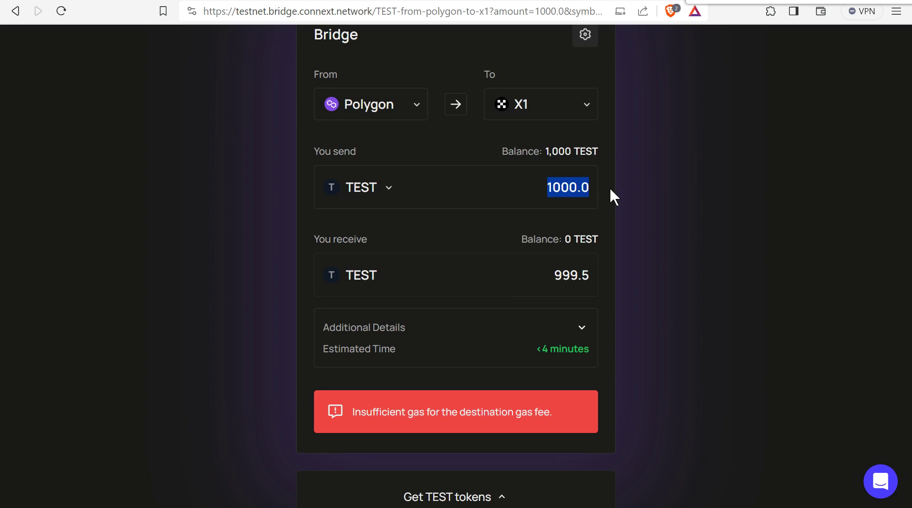
text(800)
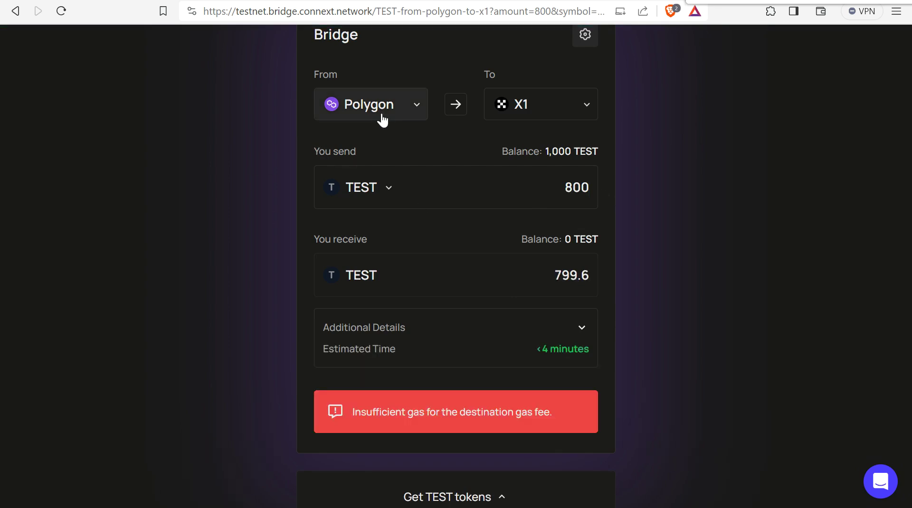
Step: Change the bridge's source chain to Goerli and switch the wallet network to Goerli
click(383, 121)
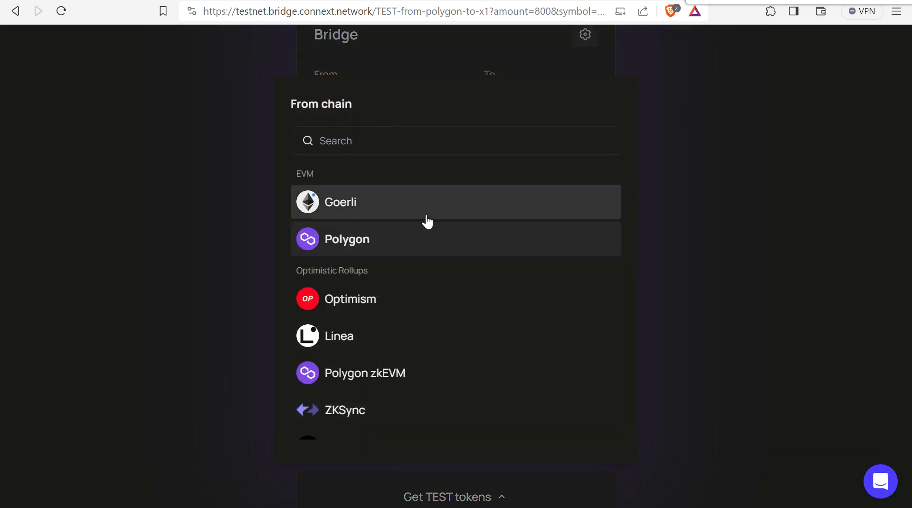
click(424, 217)
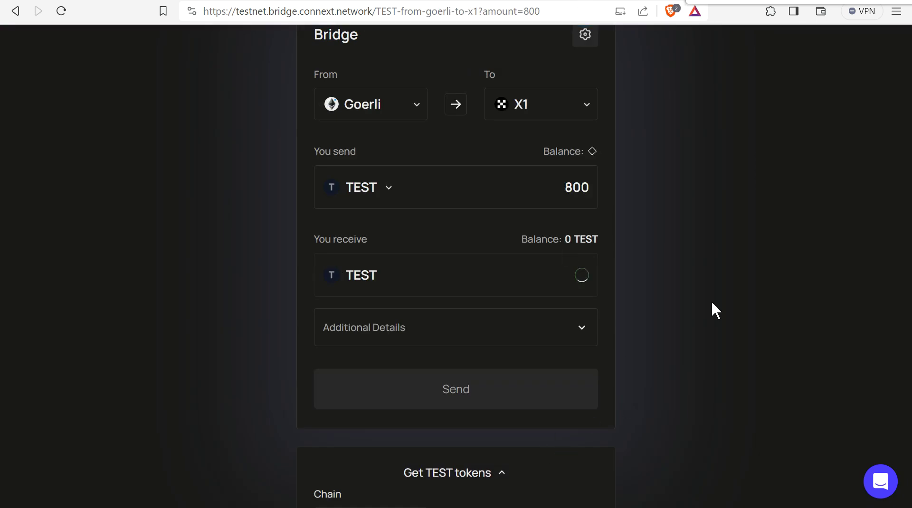
scroll(713, 309, down, 3)
click(392, 255)
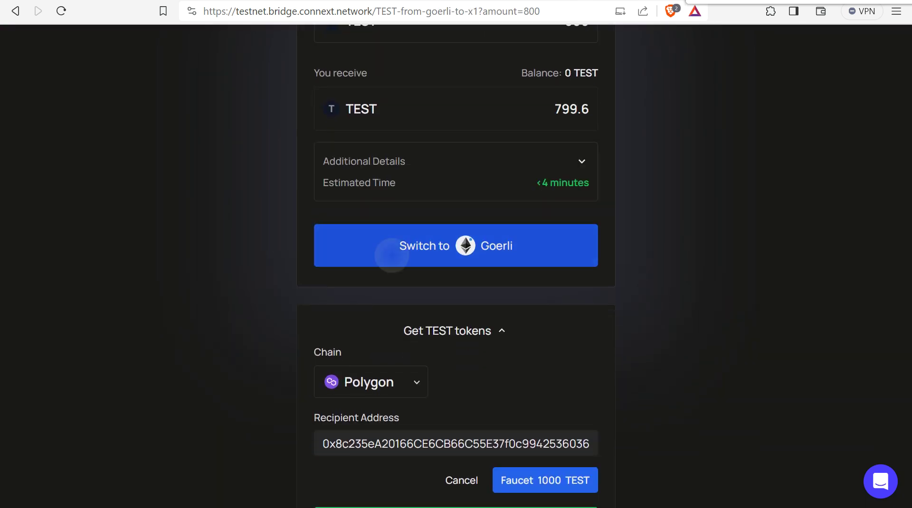
Step: Request 1000 TEST from the Goerli faucet and send 800 TEST from Goerli to X1
scroll(712, 310, down, 2)
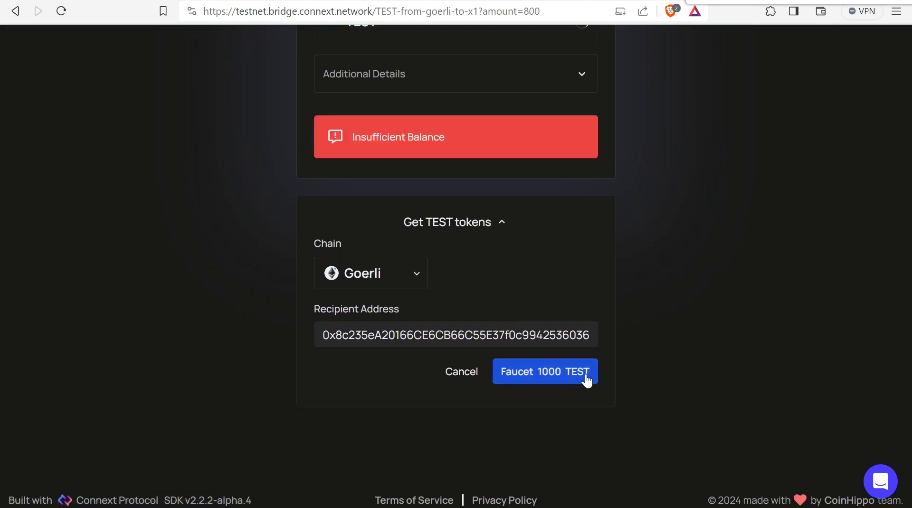
click(587, 380)
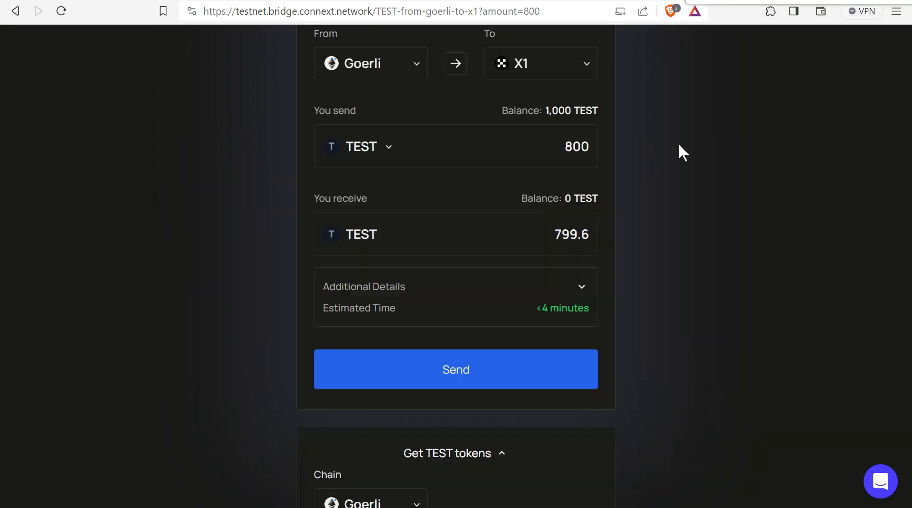
click(483, 386)
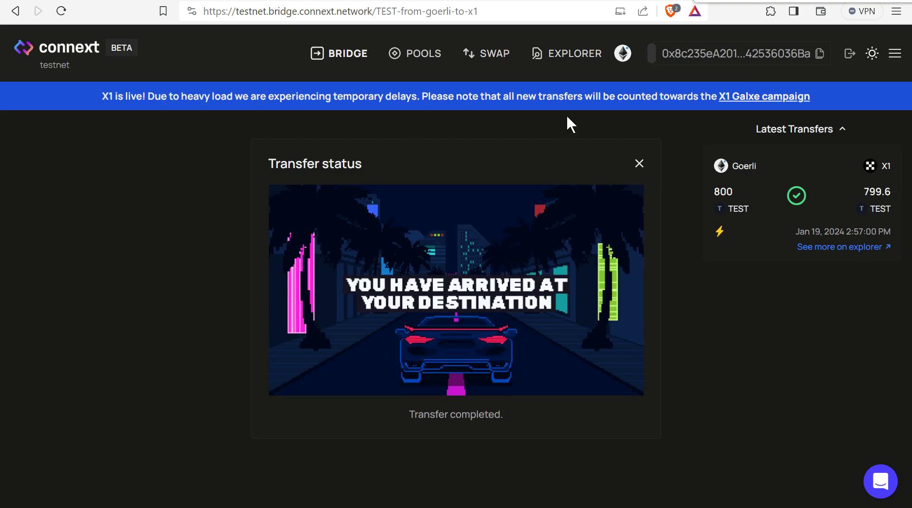
Step: Return to Galxe's DeFi Week campaign and request verification of the QuickSwap swap task
click(431, 0)
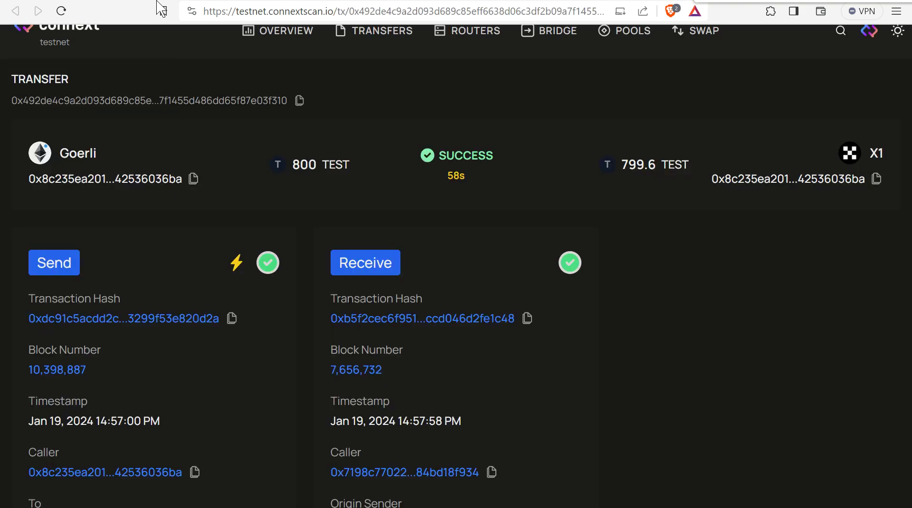
click(98, 1)
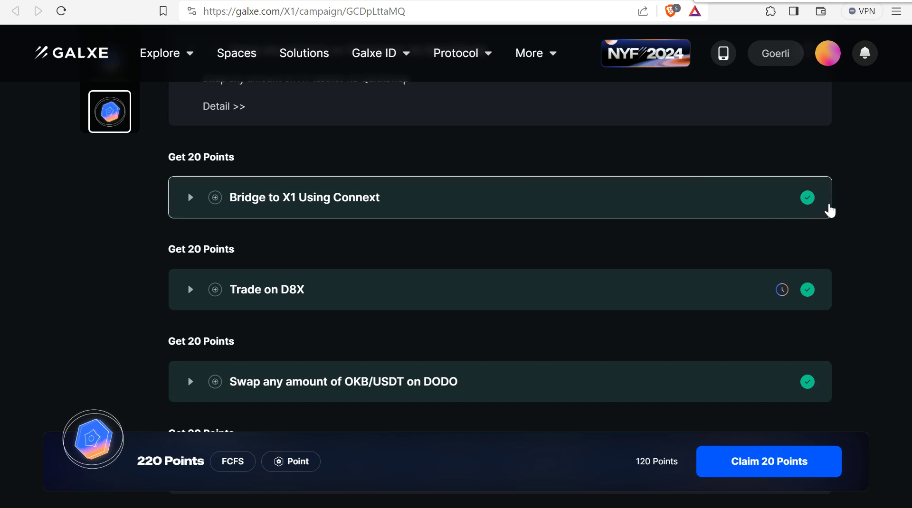
scroll(598, 182, up, 4)
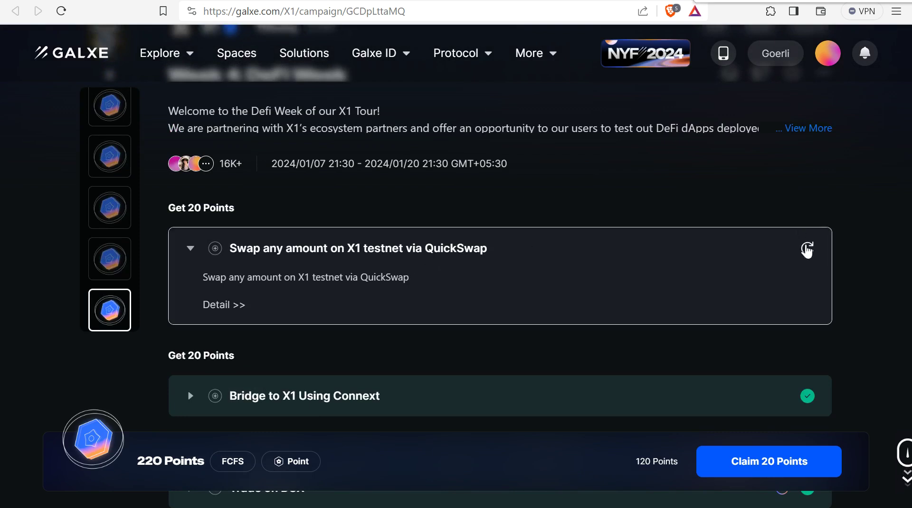
click(808, 249)
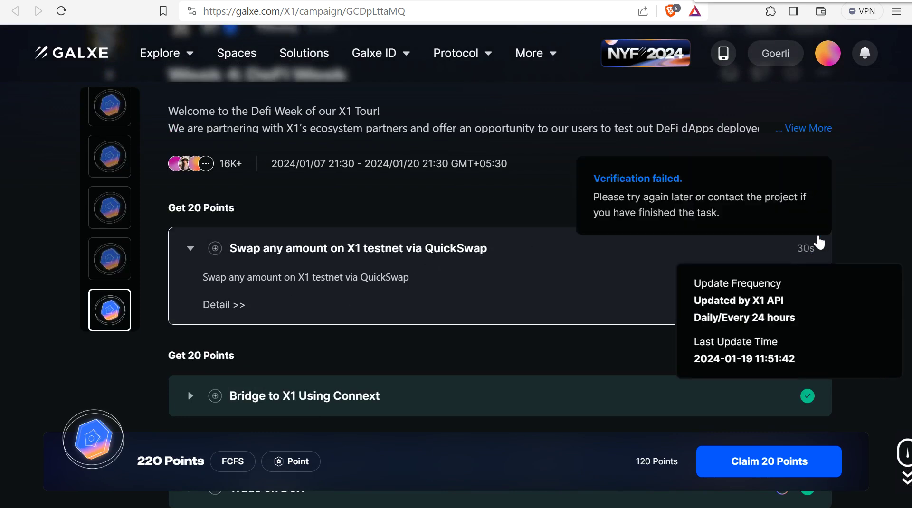
Step: Open the HorizonDEX swap page from the campaign's "Swap any amount on HorizonDex" task
scroll(879, 224, down, 7)
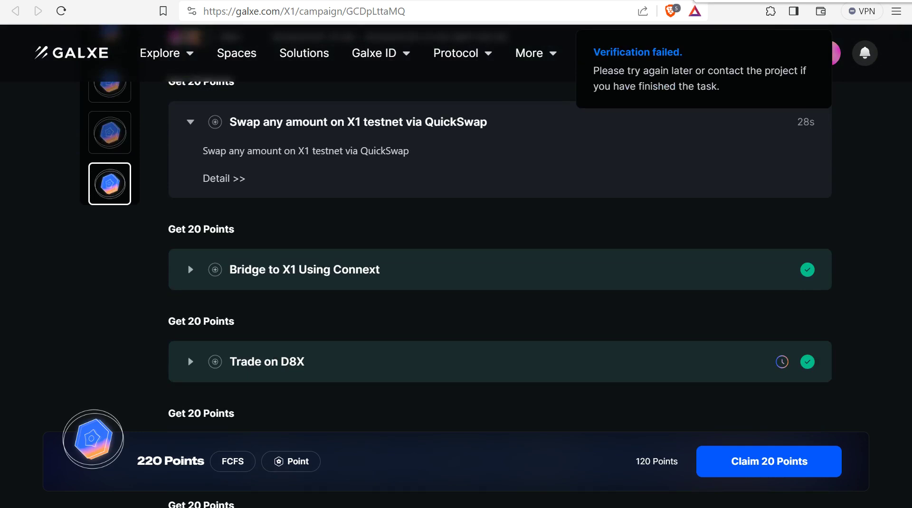
scroll(499, 266, down, 2)
scroll(500, 266, up, 2)
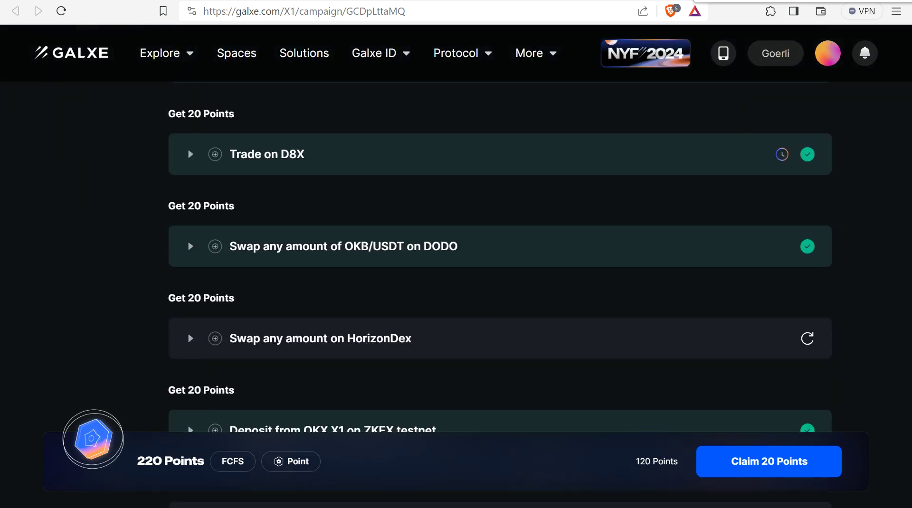
scroll(499, 266, down, 2)
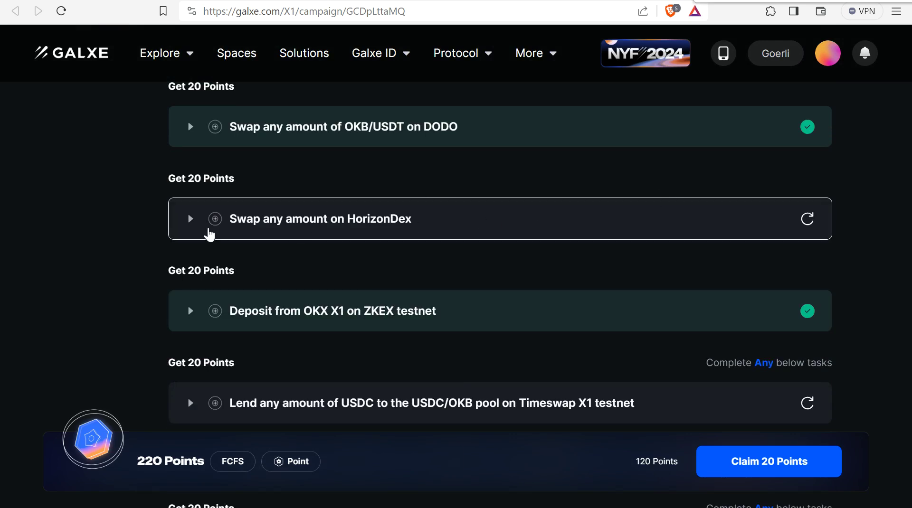
click(190, 219)
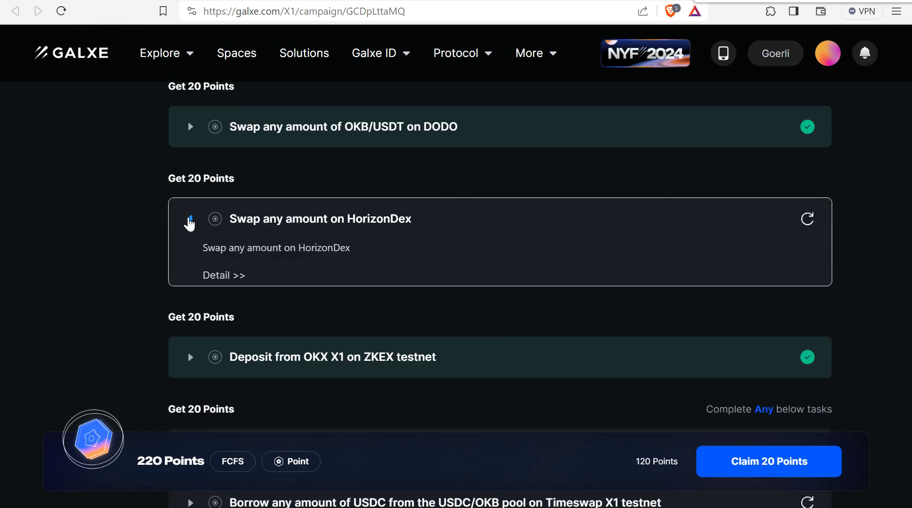
click(294, 227)
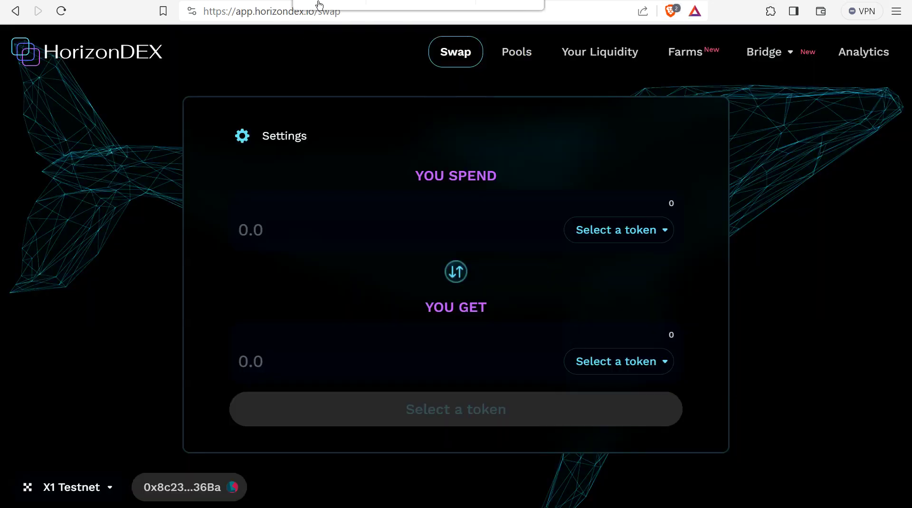
Step: Set the HorizonDEX swap to spend the native OKB token, labelled ETH, and receive USDC
click(647, 231)
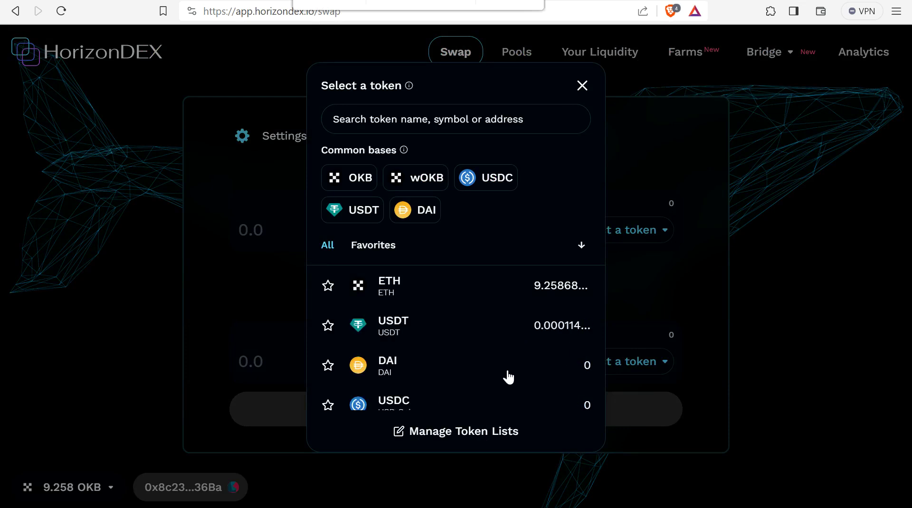
click(368, 189)
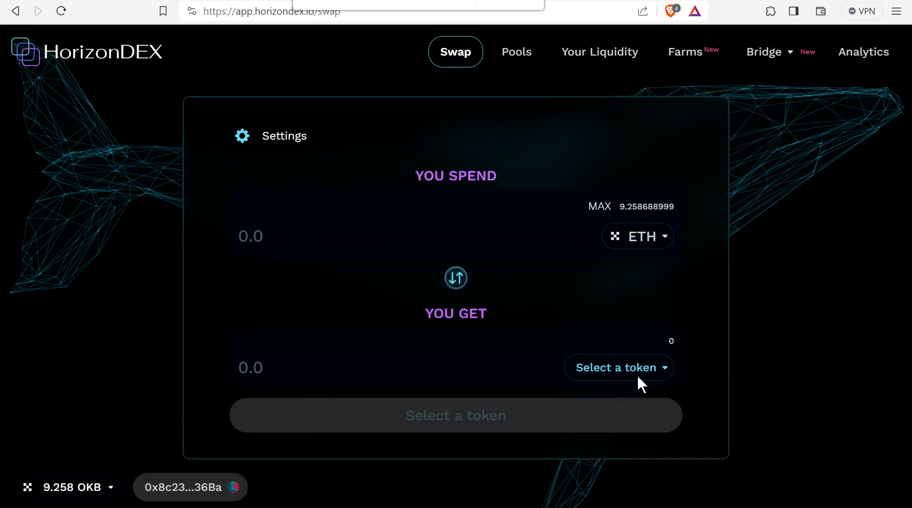
click(636, 370)
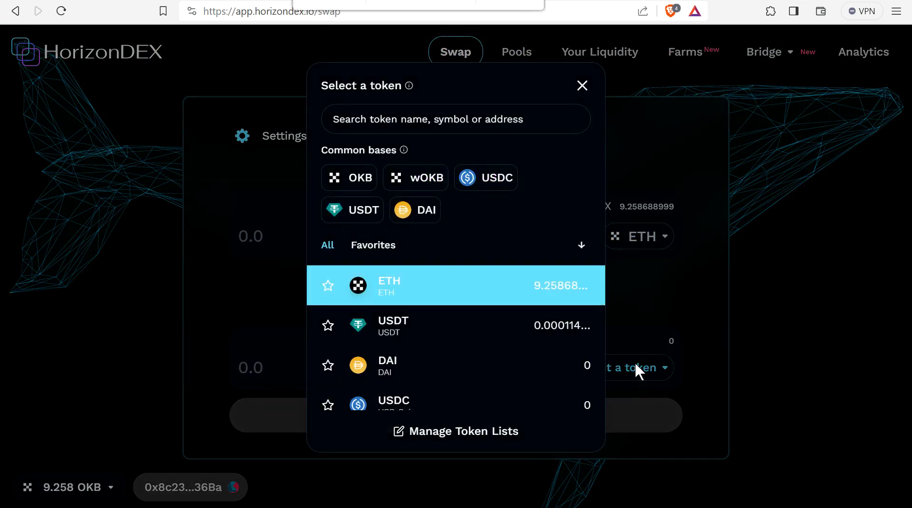
click(399, 395)
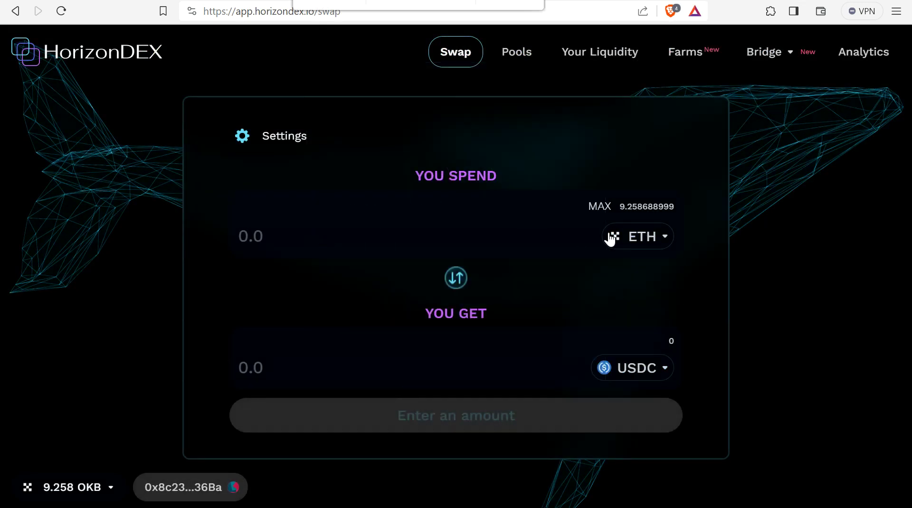
Step: Swap 1 ETH for USDC on HorizonDEX and request verification of the HorizonDex task on Galxe
click(637, 235)
double_click(368, 183)
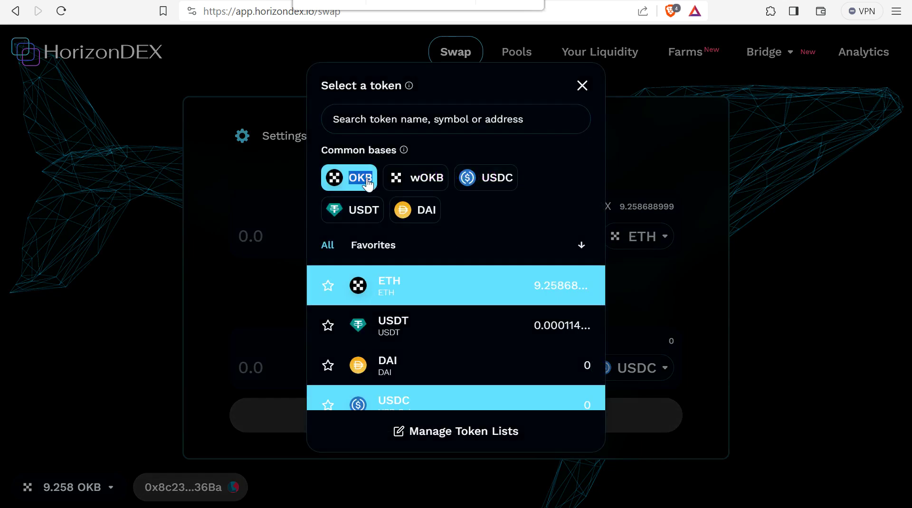
click(400, 305)
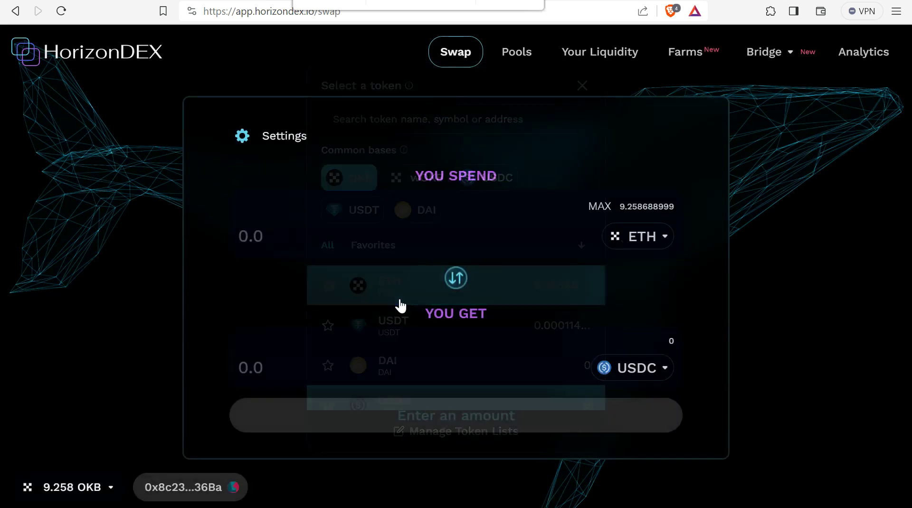
text(1)
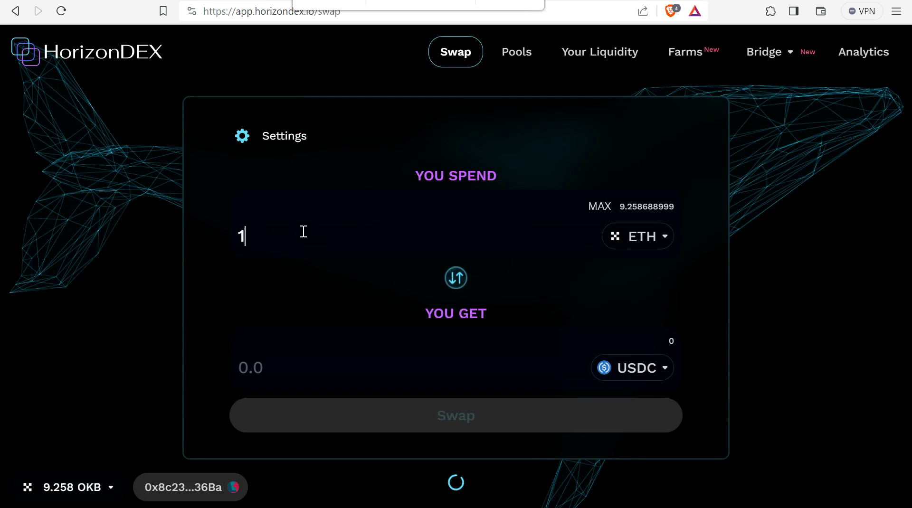
click(394, 415)
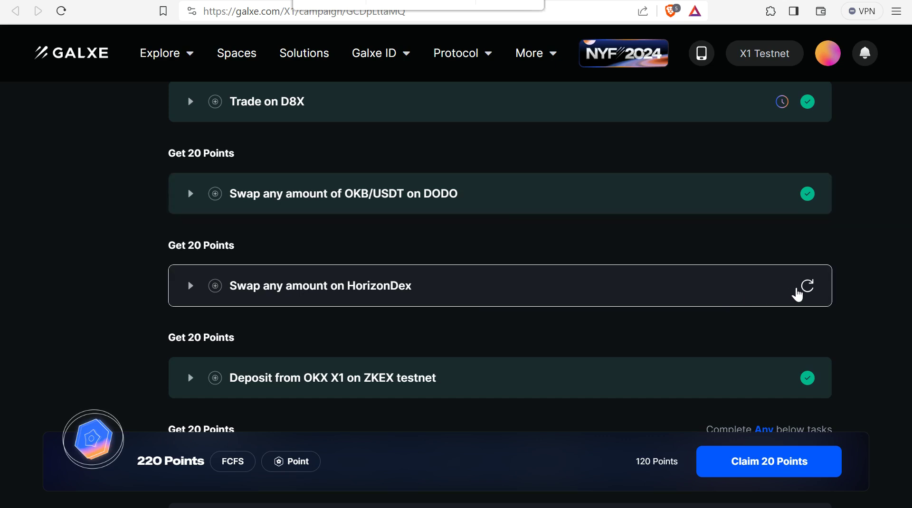
mouse_move(808, 290)
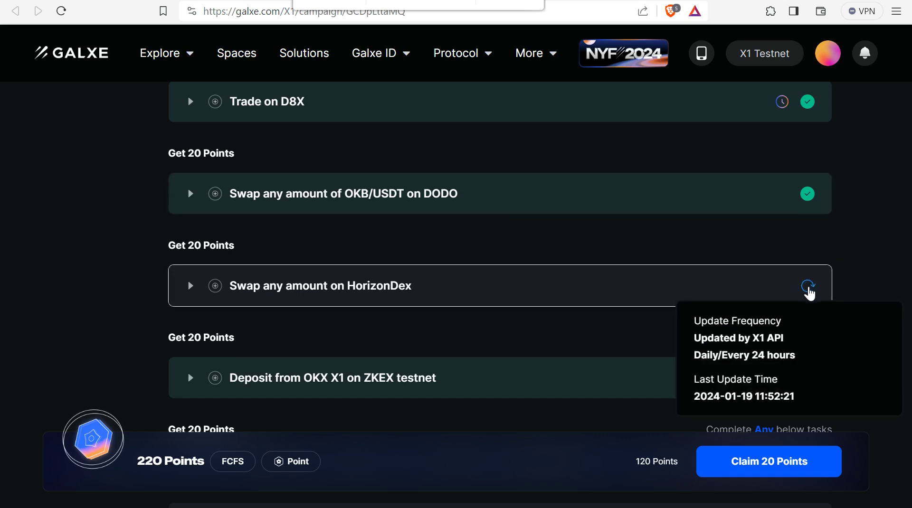
click(810, 290)
Step: Open Timeswap's X1 markets page in a full browser tab from the task to lend USDC to the USDC/OKB pool
scroll(810, 295, down, 2)
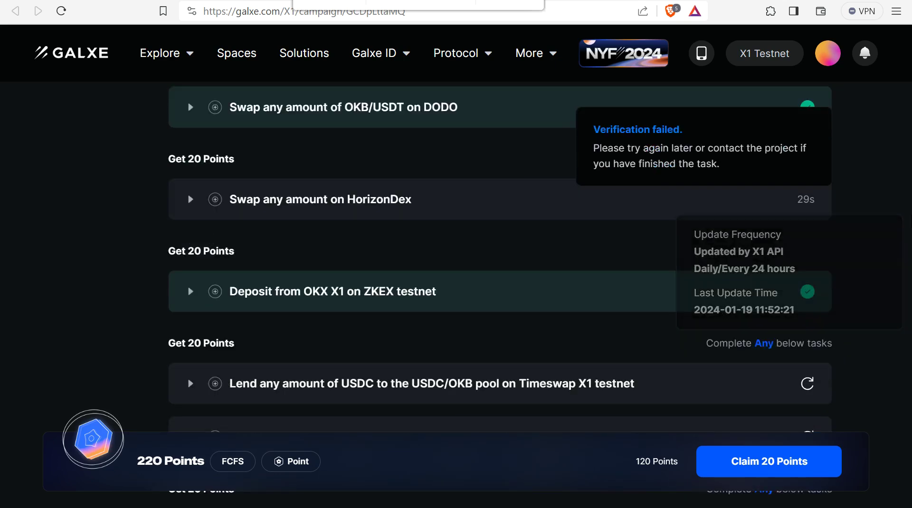
scroll(519, 309, down, 2)
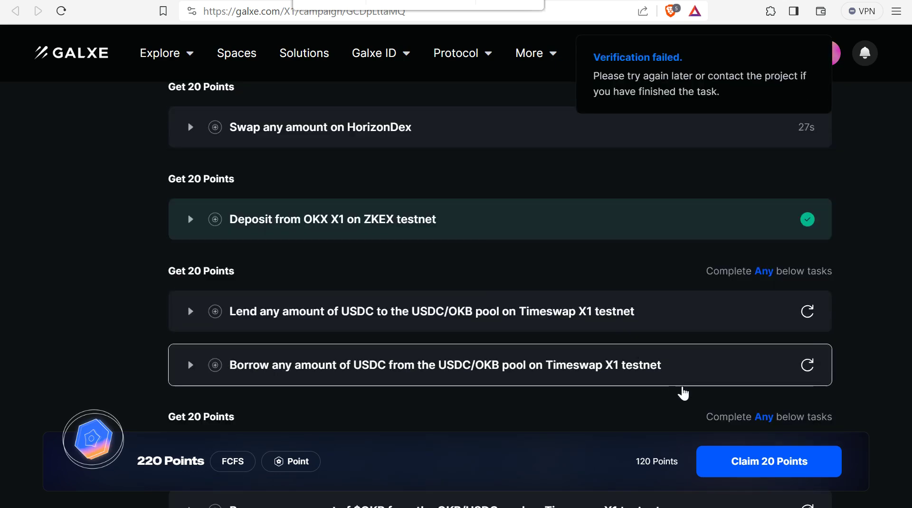
scroll(835, 311, down, 1)
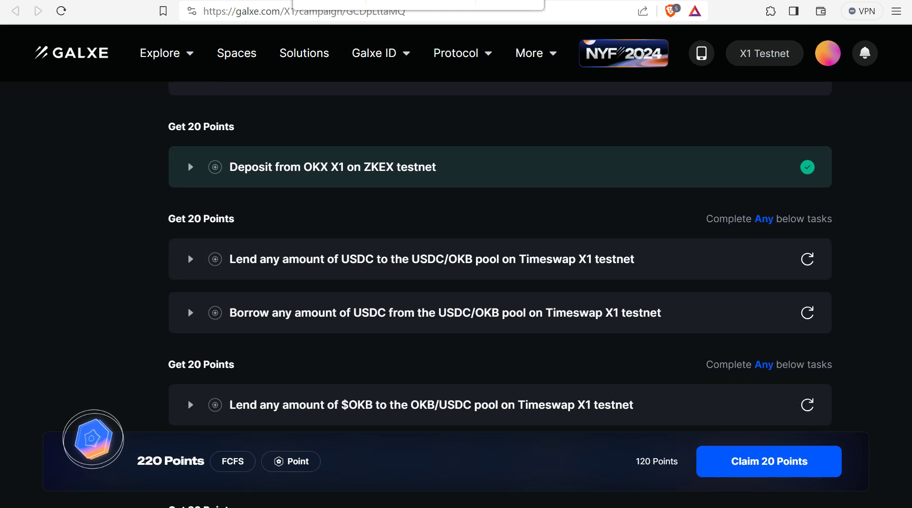
scroll(546, 405, down, 1)
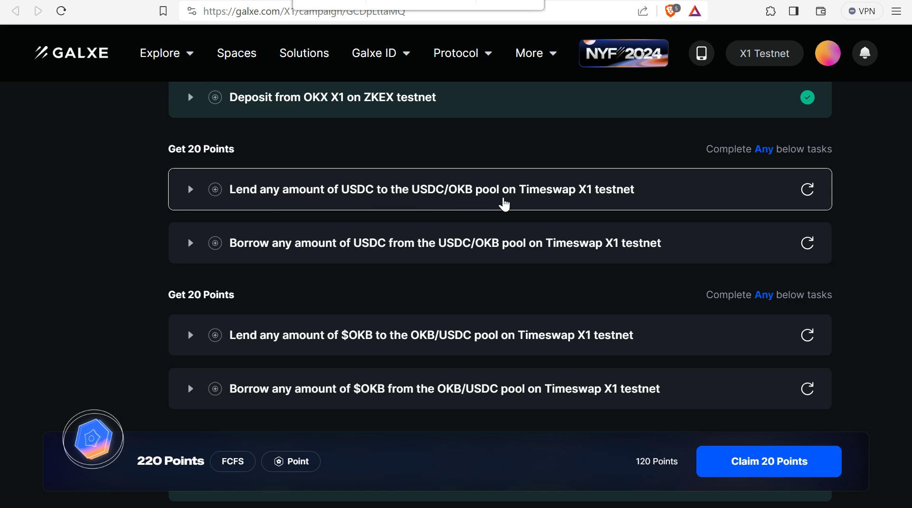
click(476, 193)
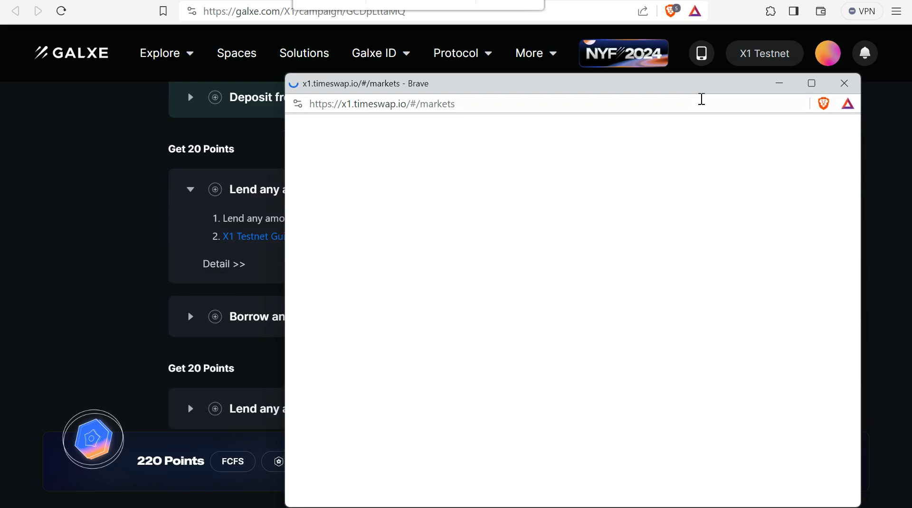
click(702, 99)
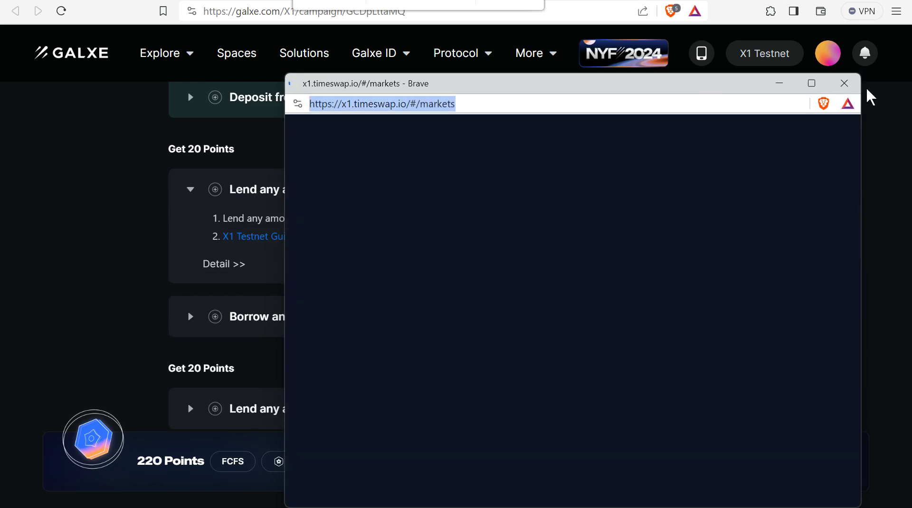
click(847, 84)
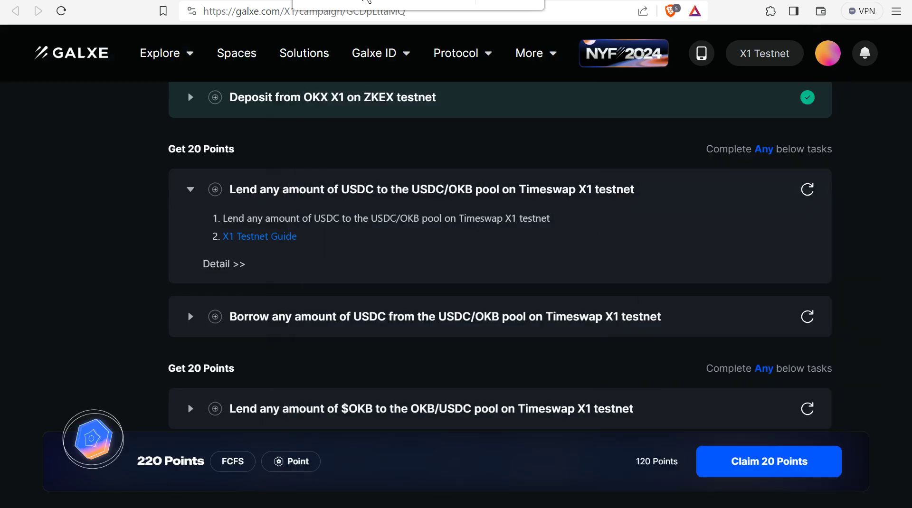
click(320, 1)
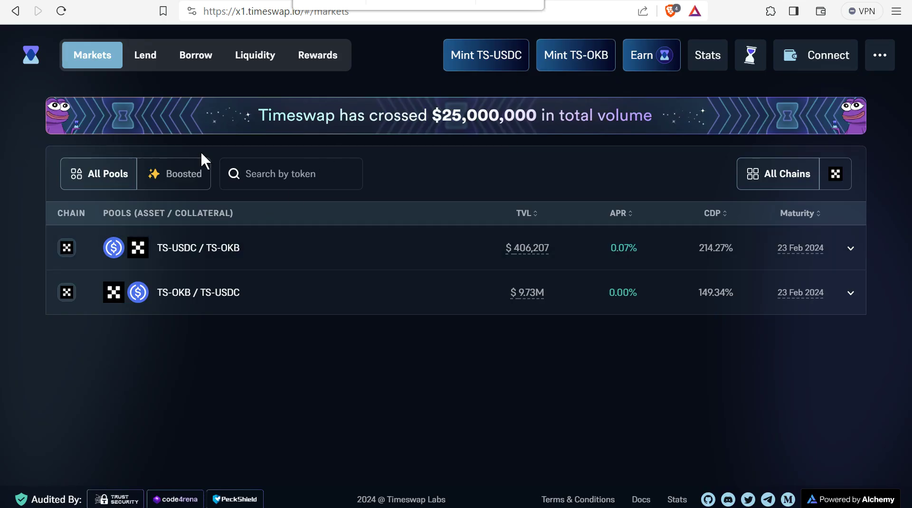
click(209, 1)
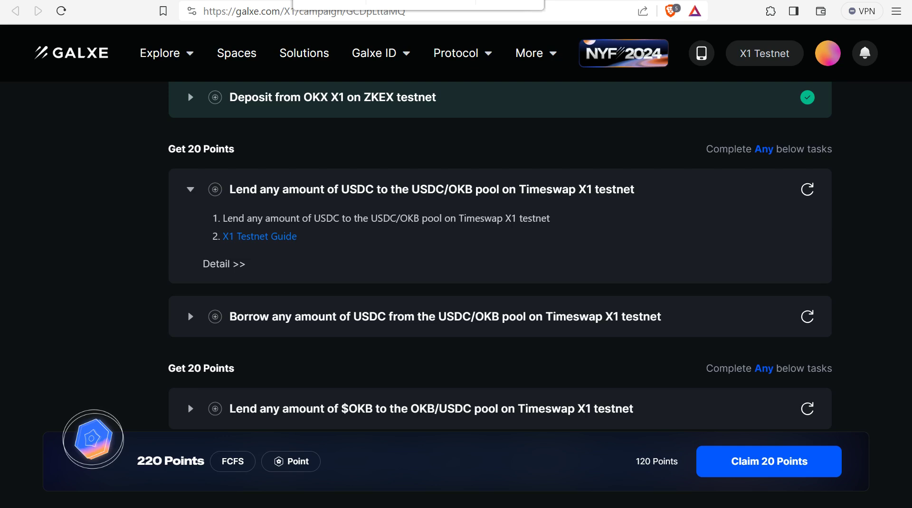
click(727, 1)
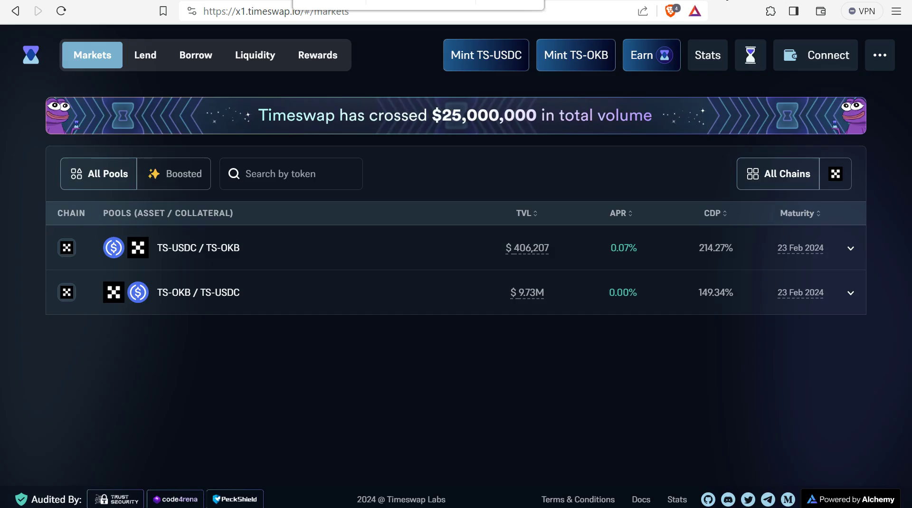
Step: Open the lending page of the TS-USDC / TS-OKB pool and connect the OKX wallet to Timeswap
click(230, 249)
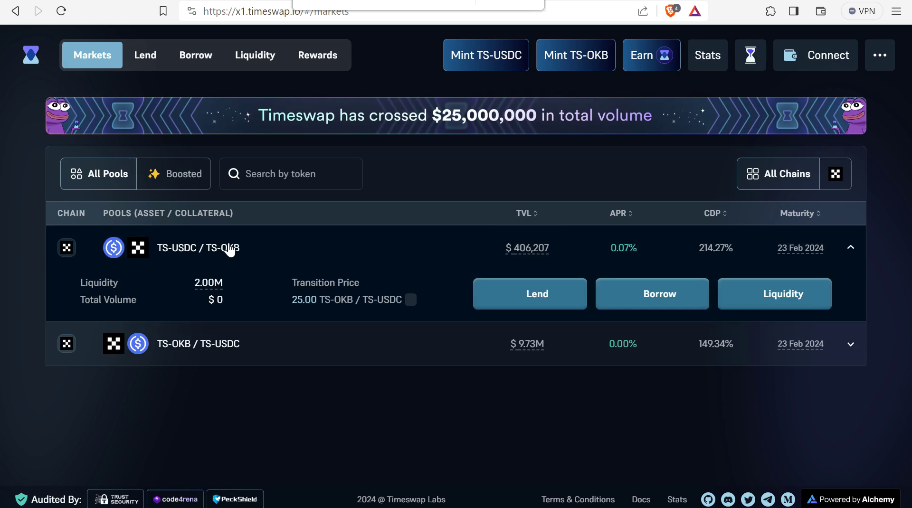
click(566, 303)
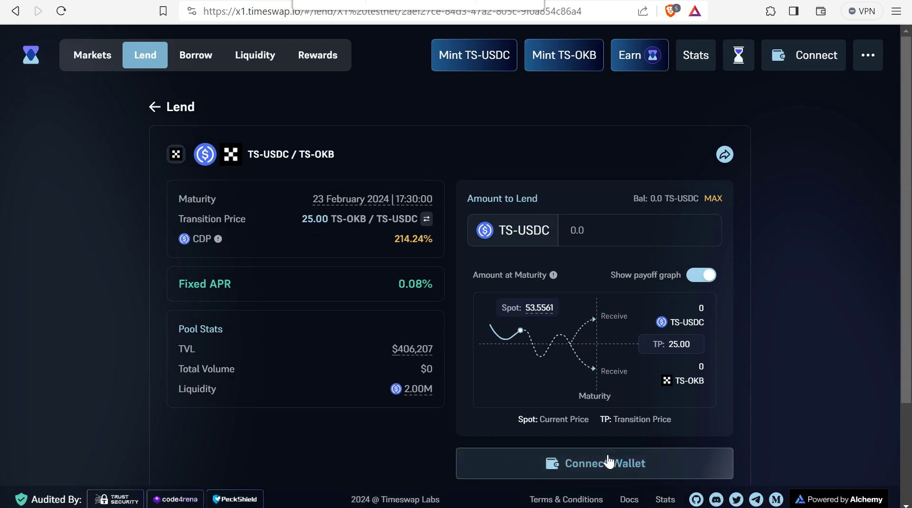
click(806, 66)
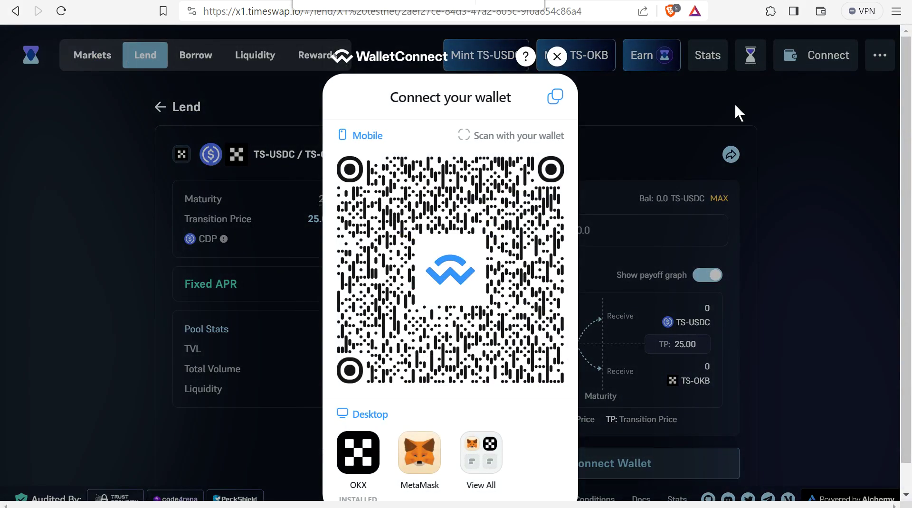
click(364, 474)
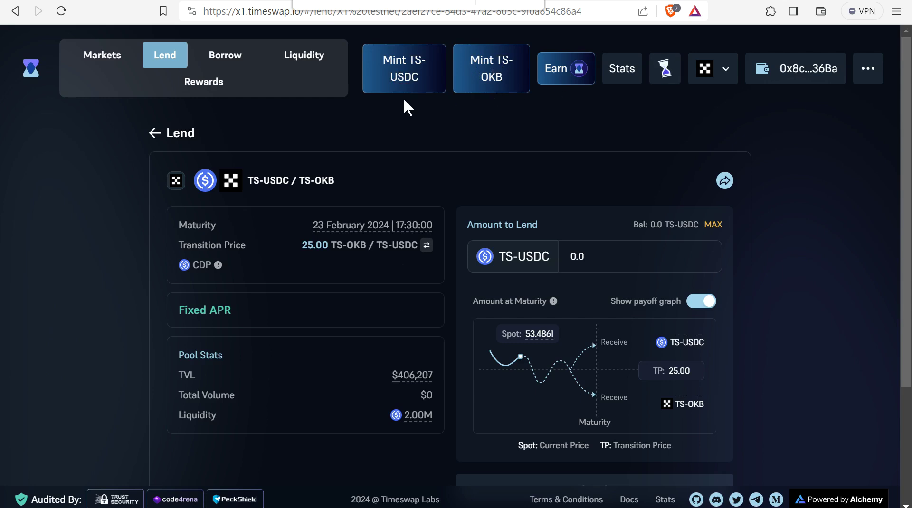
Step: Mint TS-USDC and TS-OKB test tokens and set the amount to lend to 1000 TS-USDC
click(413, 89)
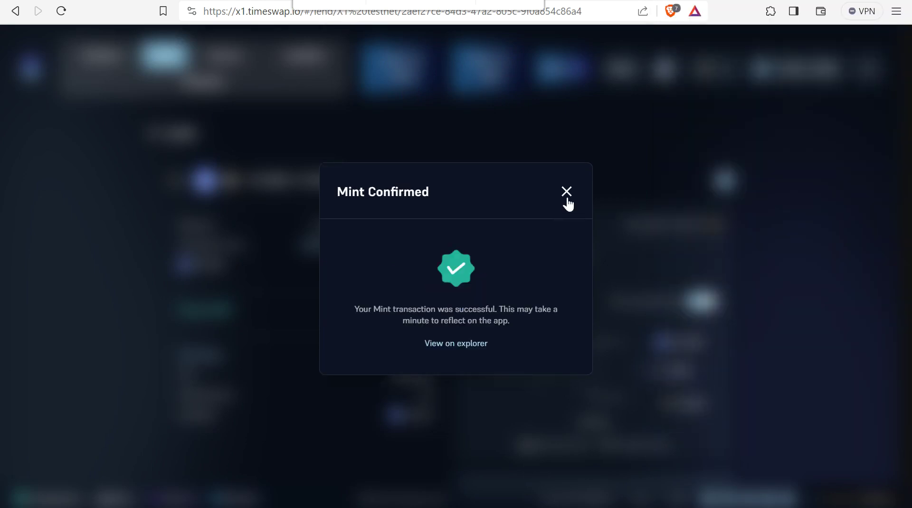
click(566, 193)
click(498, 79)
click(564, 192)
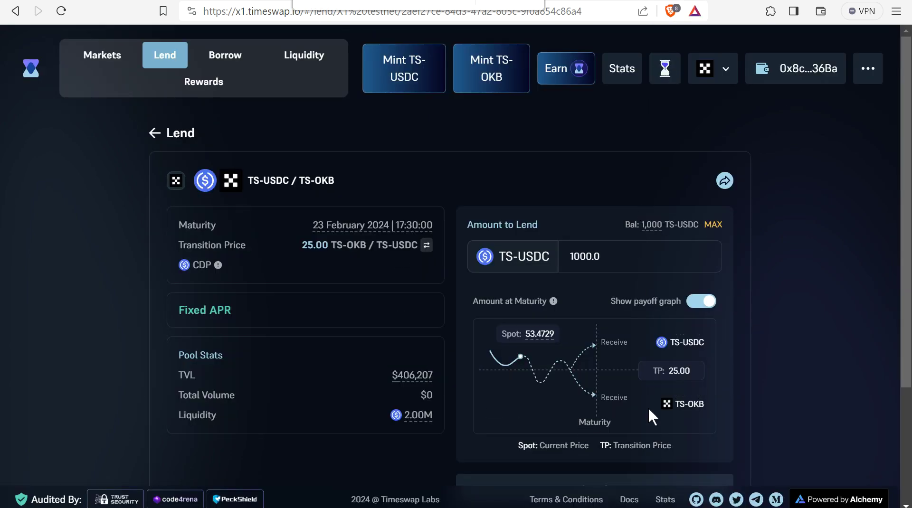
drag(908, 252, 910, 316)
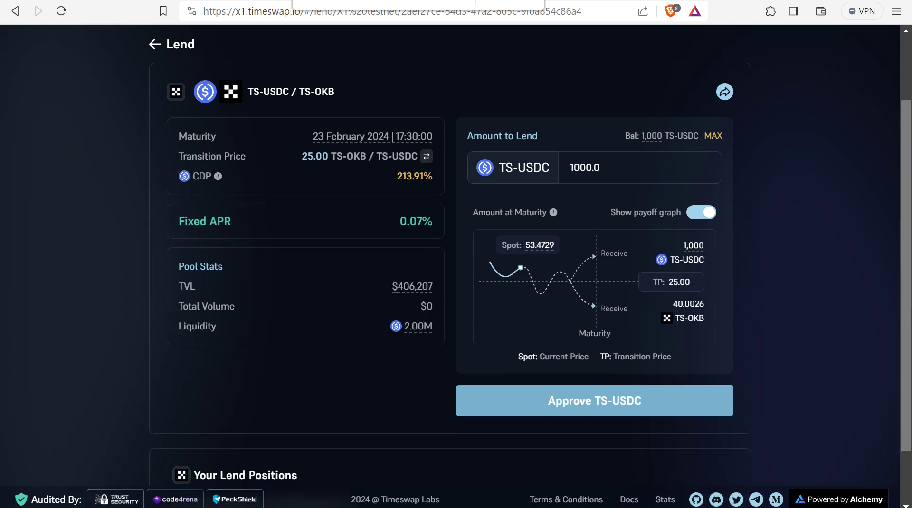
Step: Approve TS-USDC for spending and lend 800 TS-USDC to the TS-USDC / TS-OKB pool
click(669, 410)
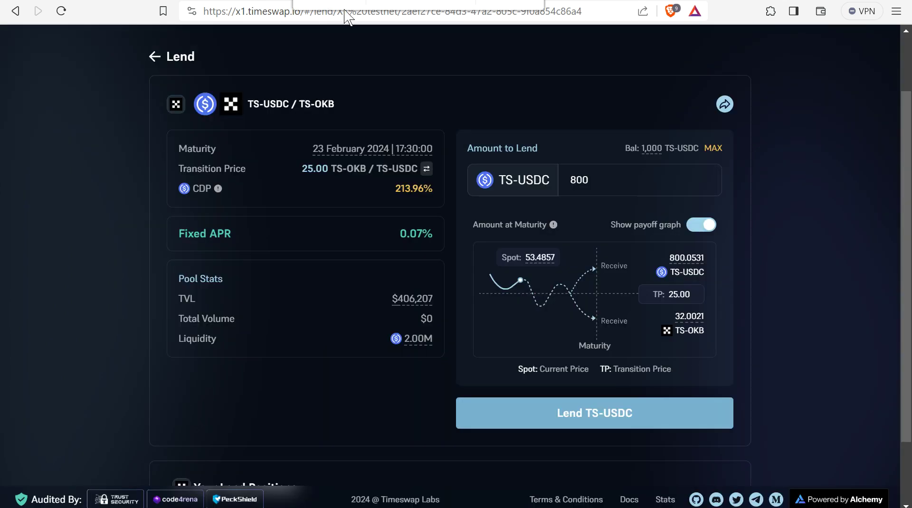
click(567, 415)
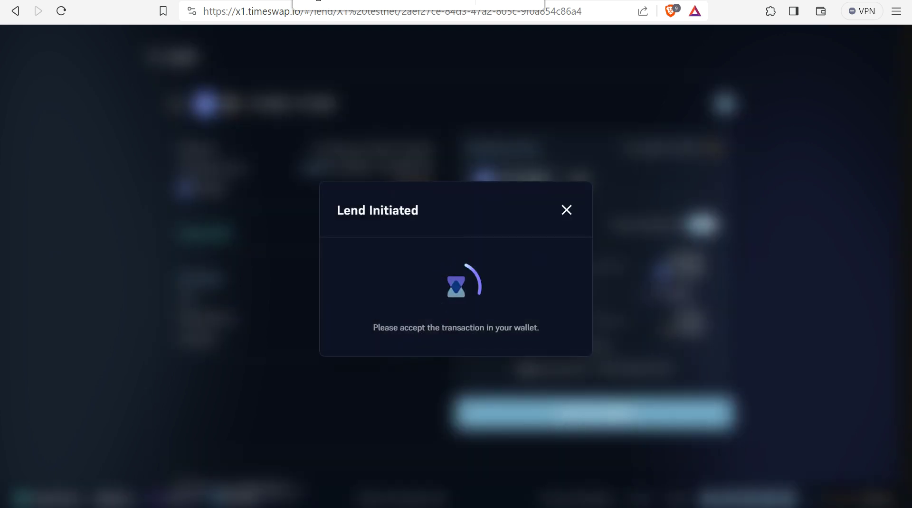
click(567, 192)
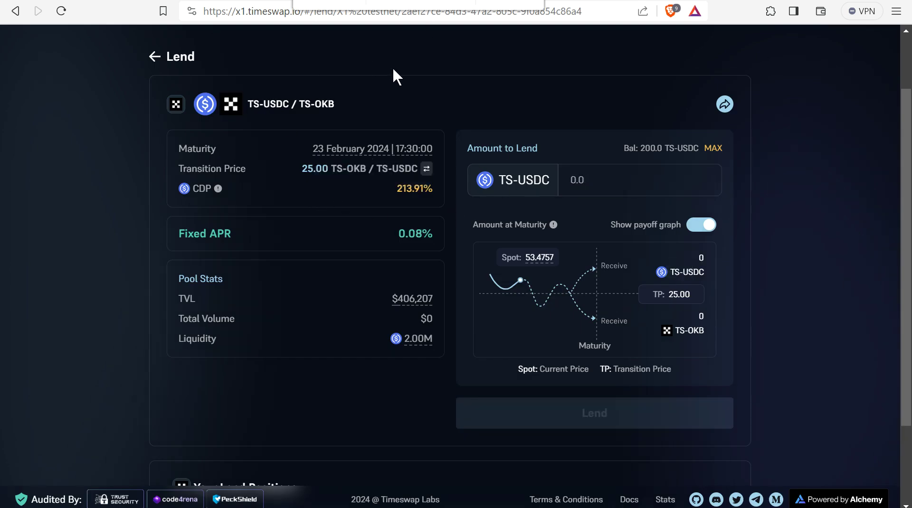
Step: Review the TS-USDC / TS-OKB pool's lending page, reopening it once from the markets list, and return to the markets
scroll(316, 119, down, 1)
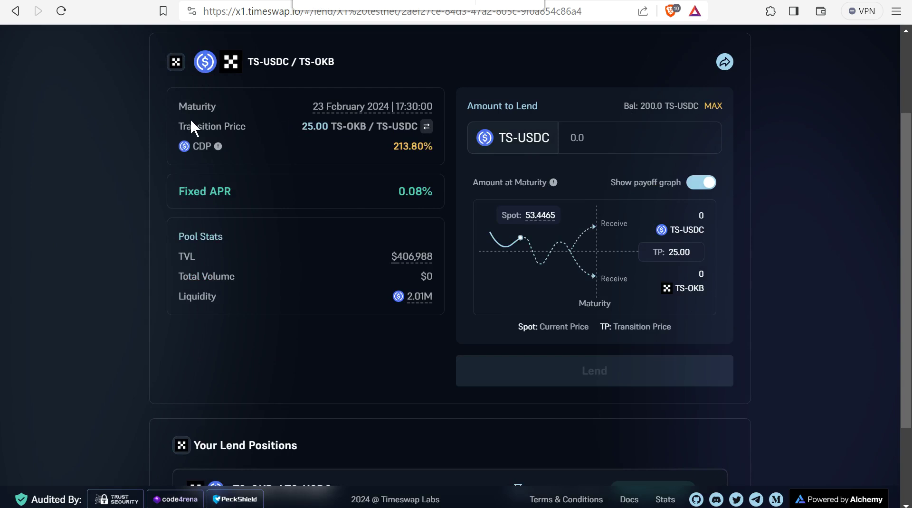
scroll(572, 126, up, 3)
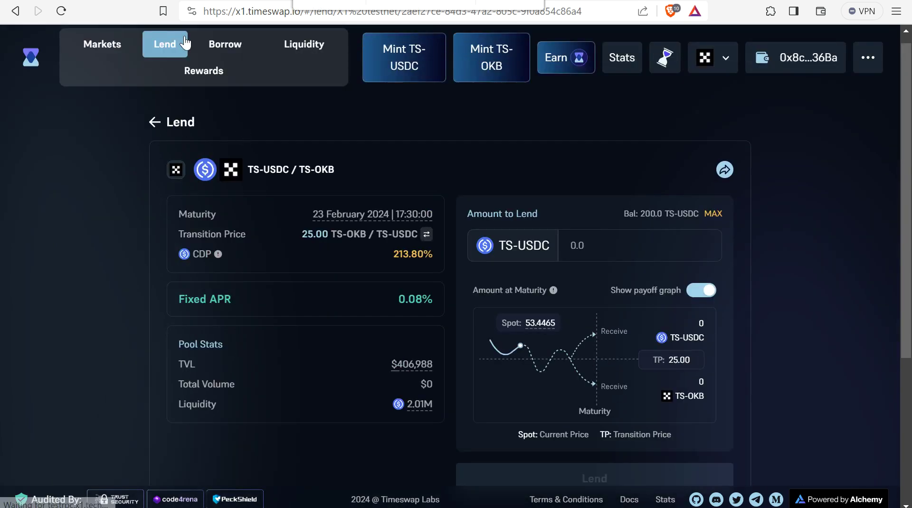
click(156, 122)
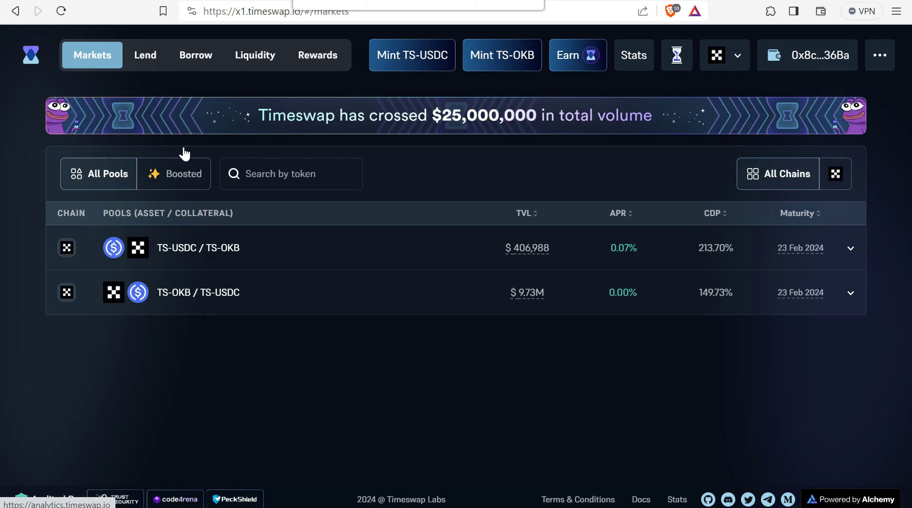
click(259, 265)
click(504, 299)
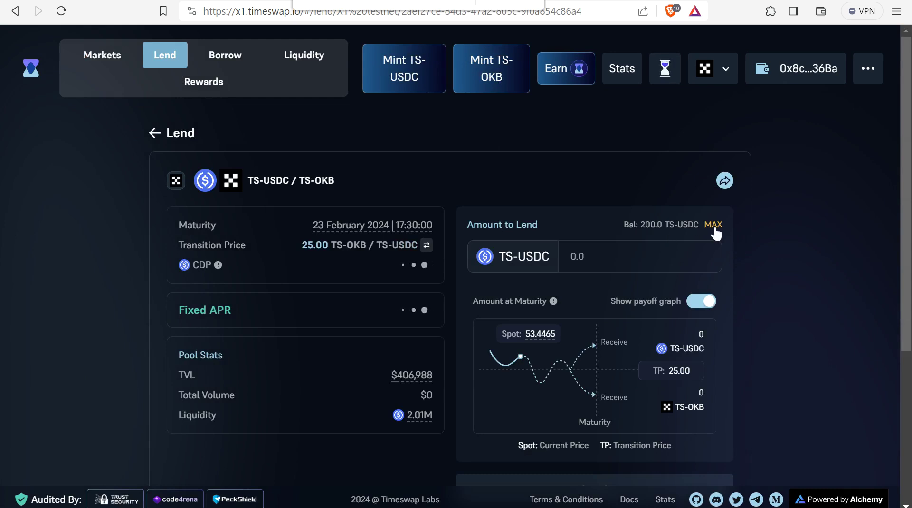
scroll(864, 300, down, 2)
scroll(834, 276, up, 2)
click(153, 134)
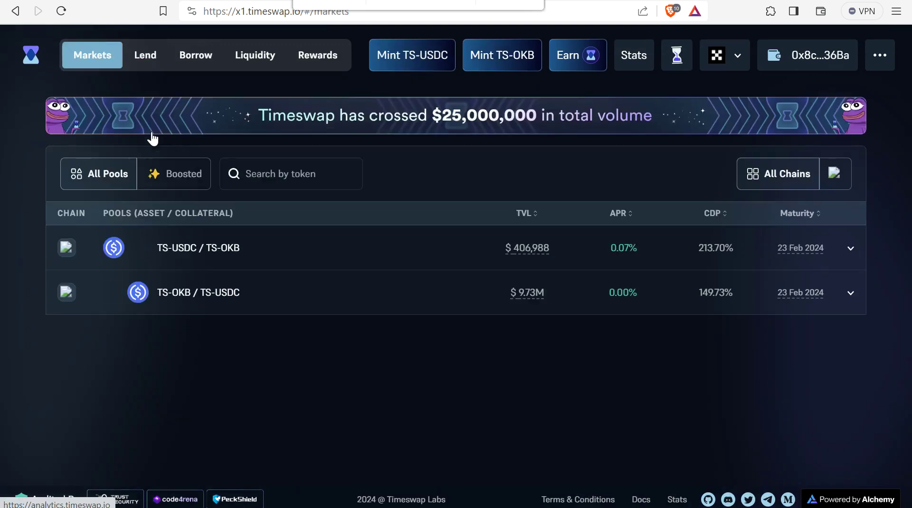
Step: Open the TS-OKB / TS-USDC pool's lending page and expand the details of its active lend position
click(219, 305)
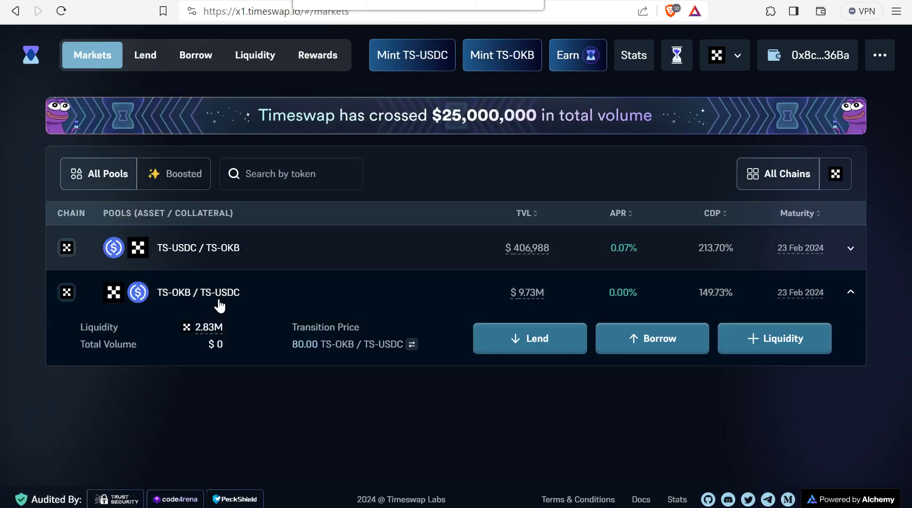
click(529, 338)
scroll(521, 223, down, 1)
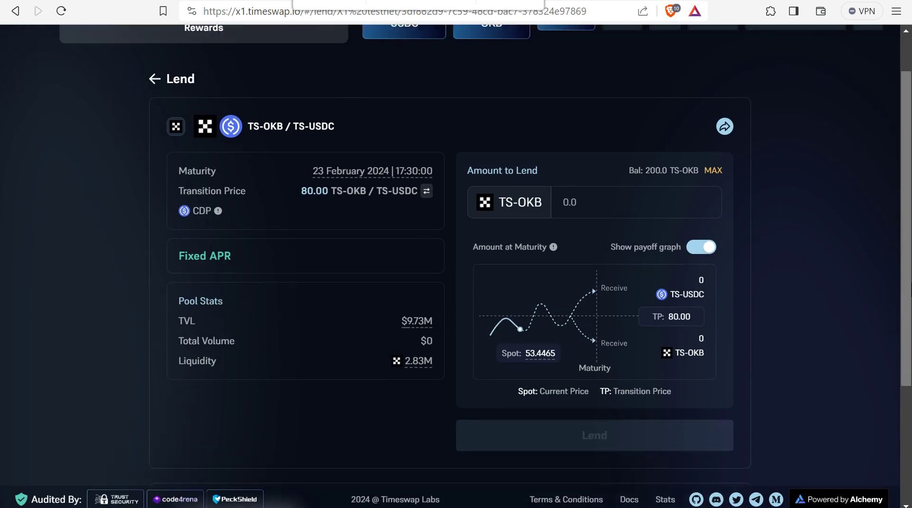
scroll(908, 284, down, 3)
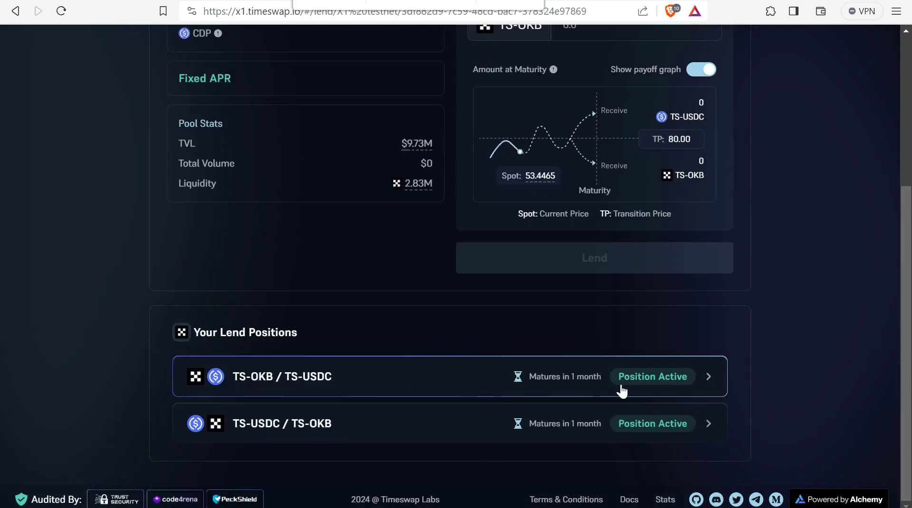
click(648, 381)
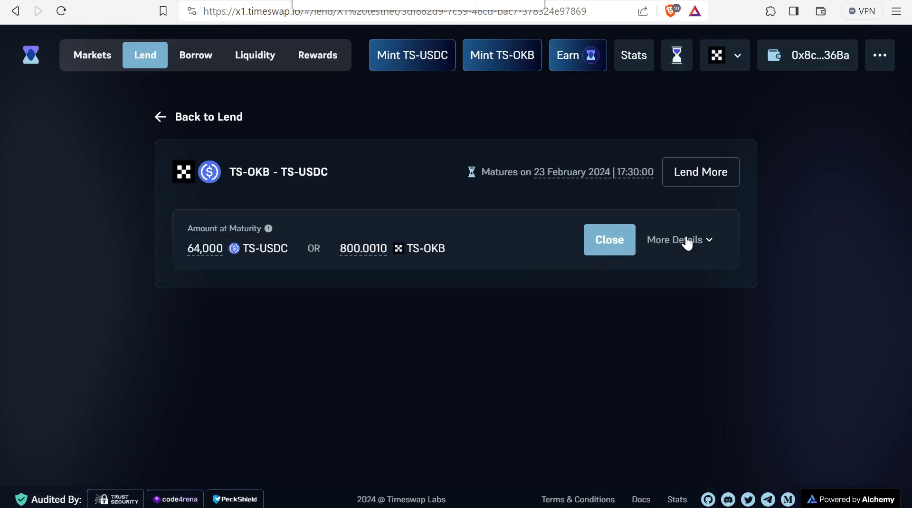
click(687, 241)
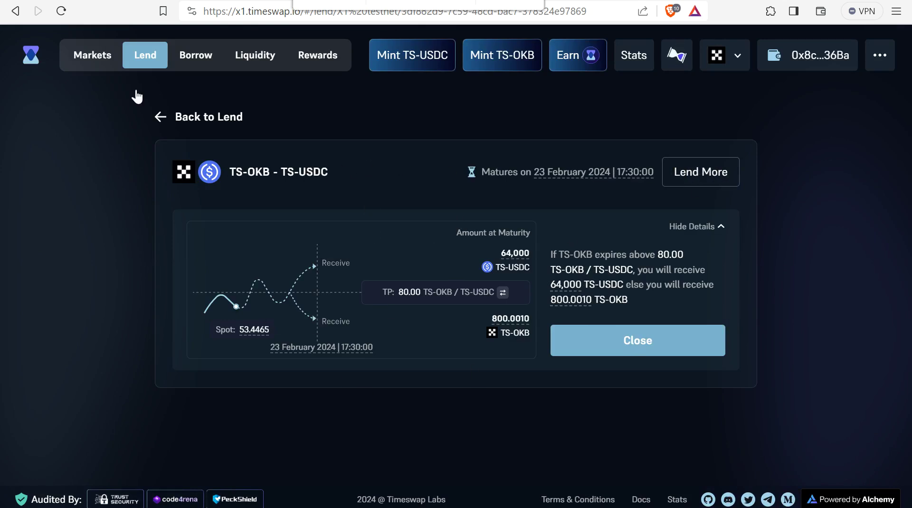
Step: Switch the TS-OKB / TS-USDC pool from lending to borrowing and enter 100 TS-OKB as the amount to borrow
click(202, 60)
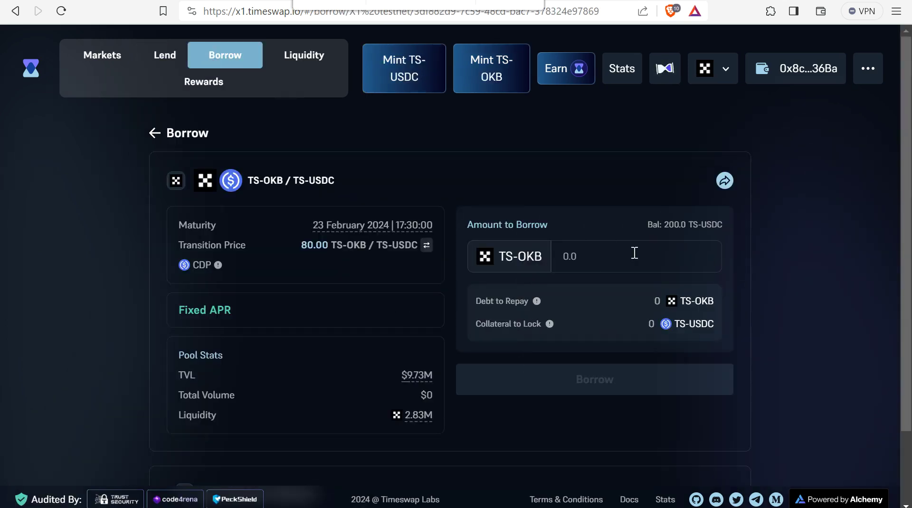
click(672, 258)
text(100)
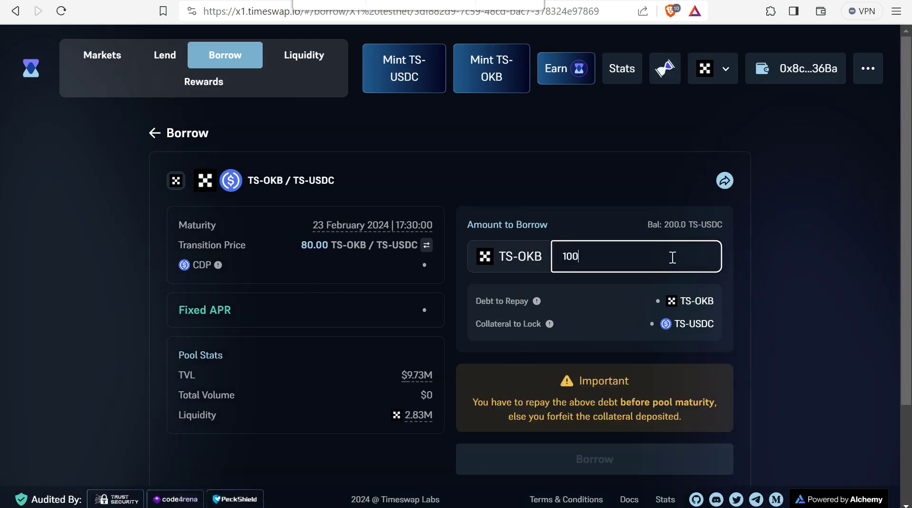
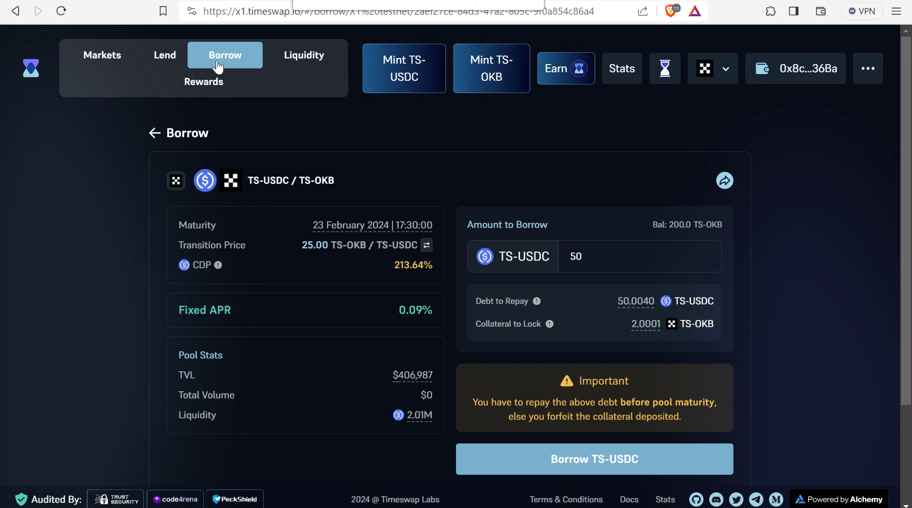
Step: Open the TS-OKB / TS-USDC pool's borrowing page from the markets list and set the amount to borrow to 100 TS-OKB
click(159, 134)
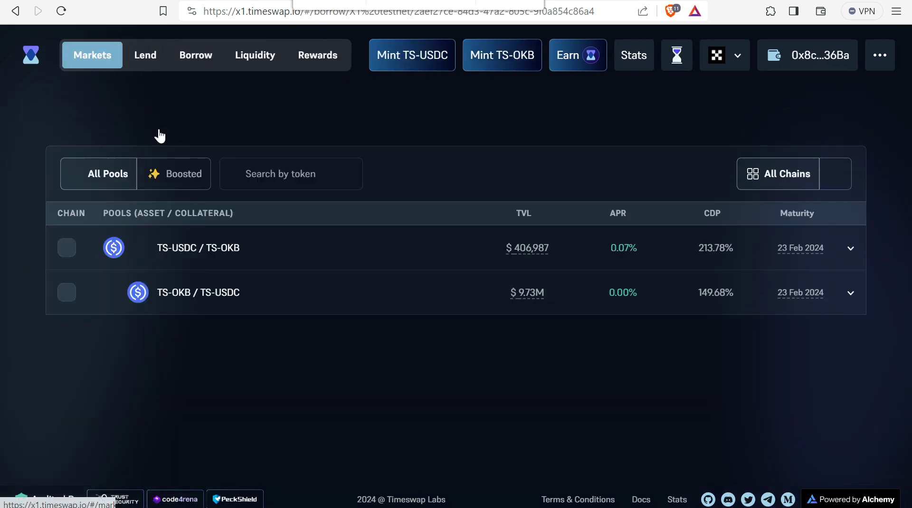
click(242, 286)
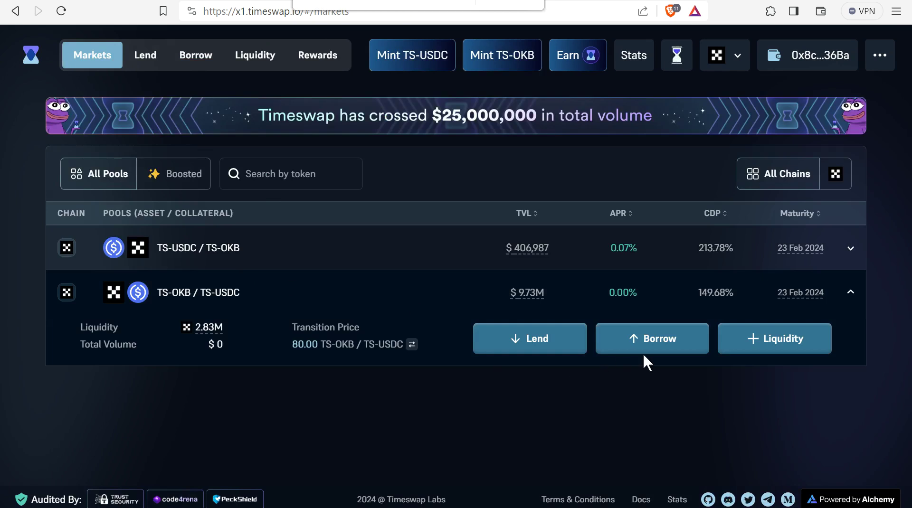
click(688, 338)
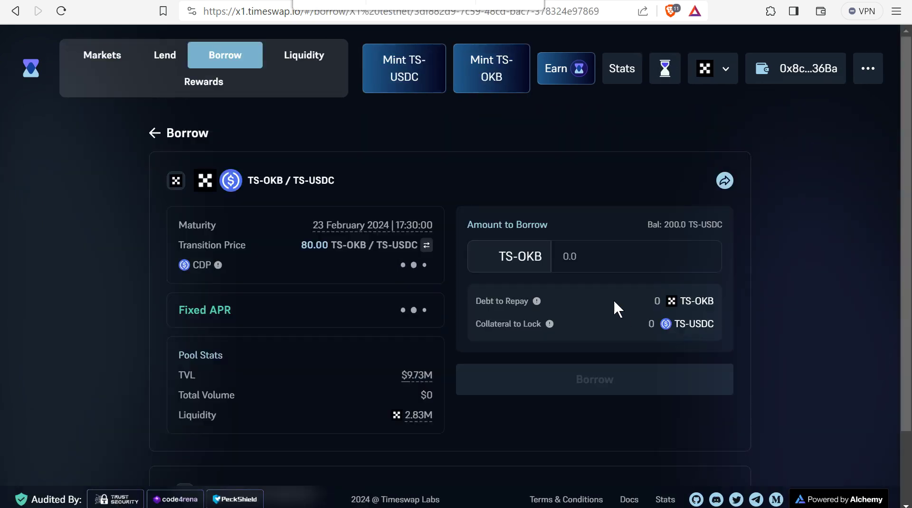
click(666, 255)
text(100)
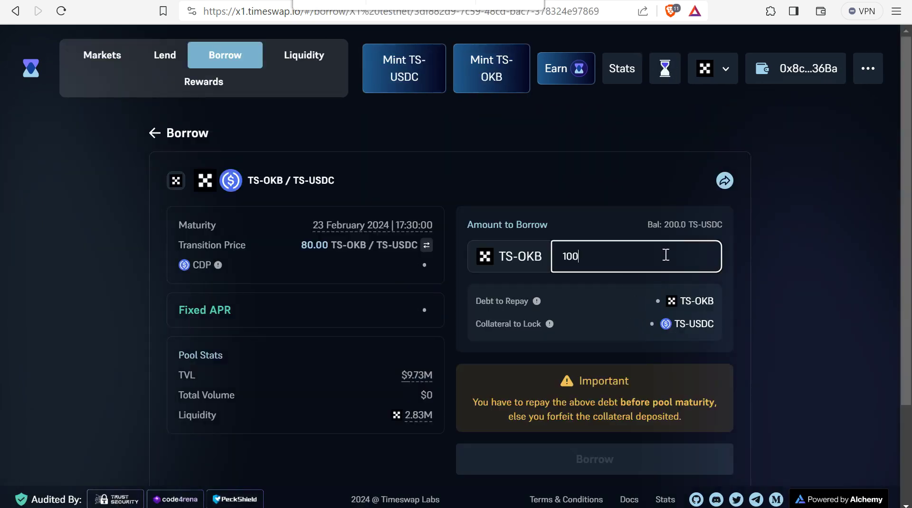
Step: Review the Timeswap lend and borrow tasks on Galxe and the X1 Tour Support - Week 4 thread on Discord
click(328, 4)
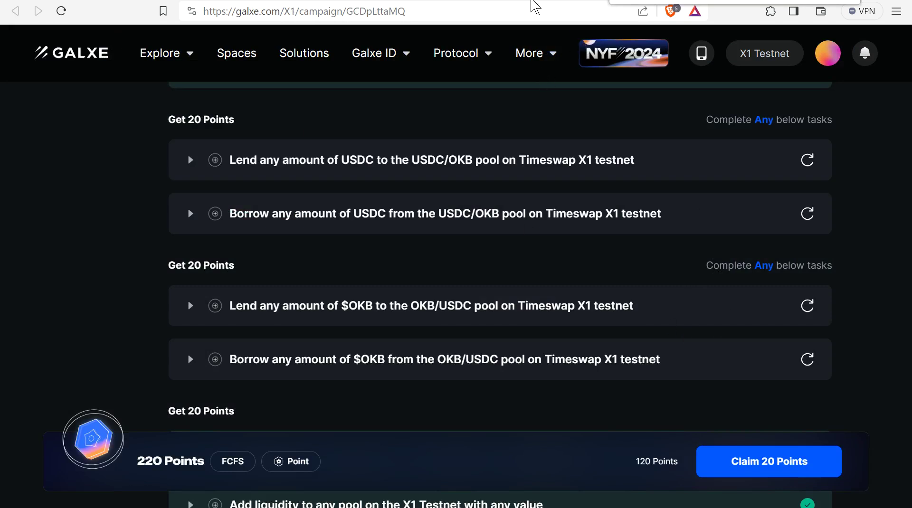
key(ctrl+shift+Tab)
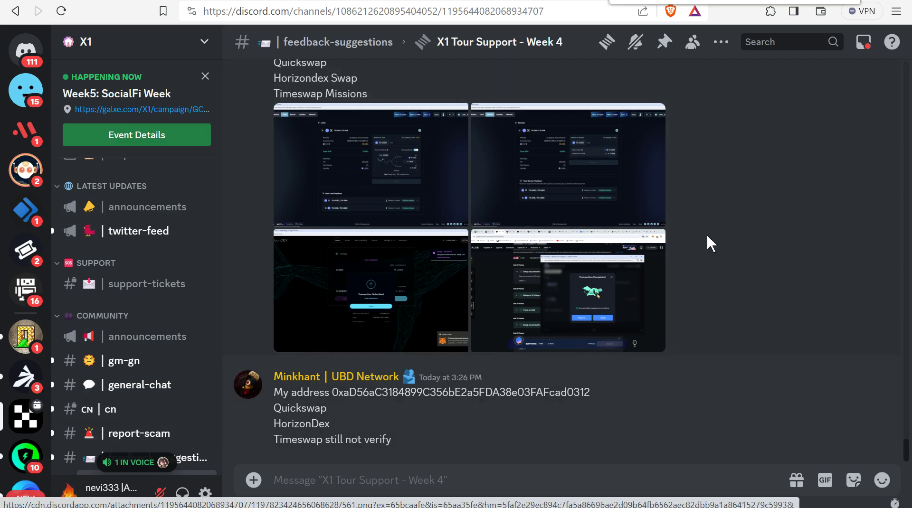
Step: Switch to YouTube and browse the latest videos on the Tech Earning Support channel
key(alt+Tab)
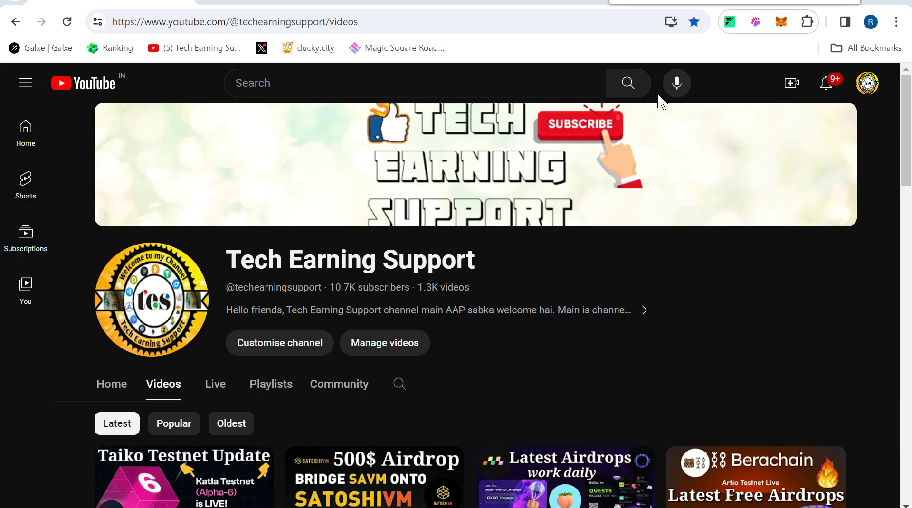
drag(910, 171, 910, 202)
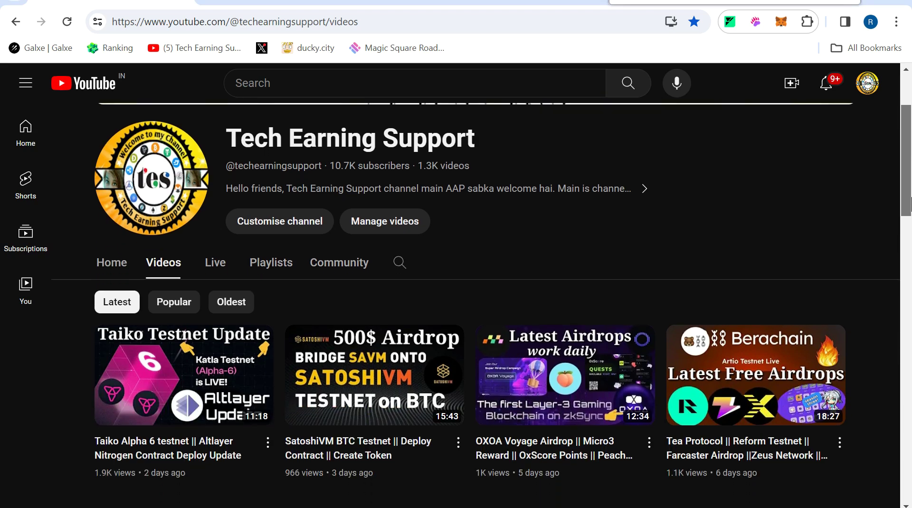